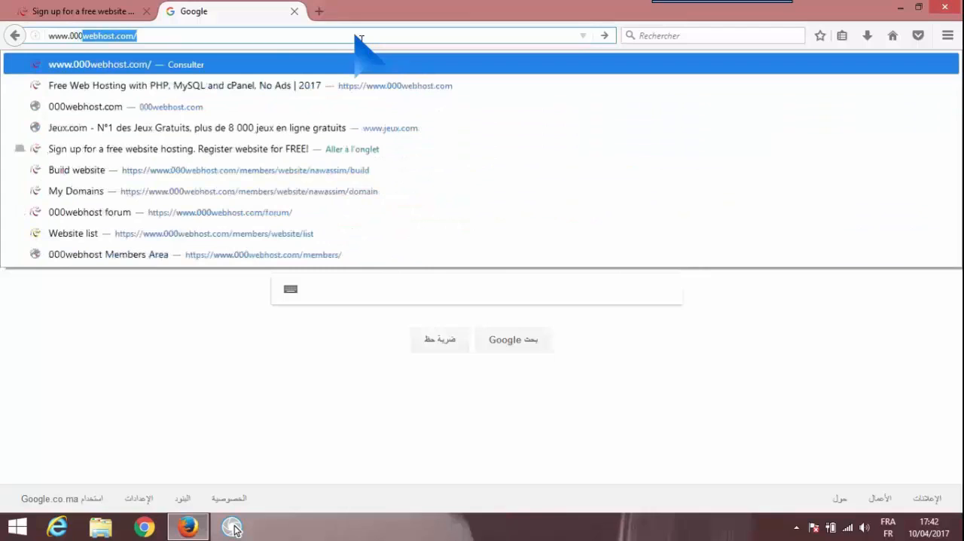
text(webhost)
key(Delete)
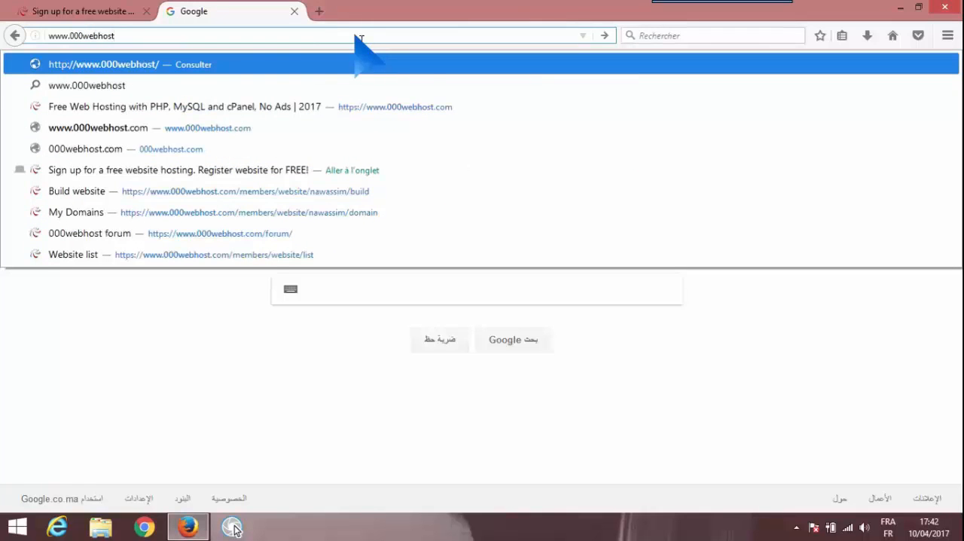
text(.co)
key(Return)
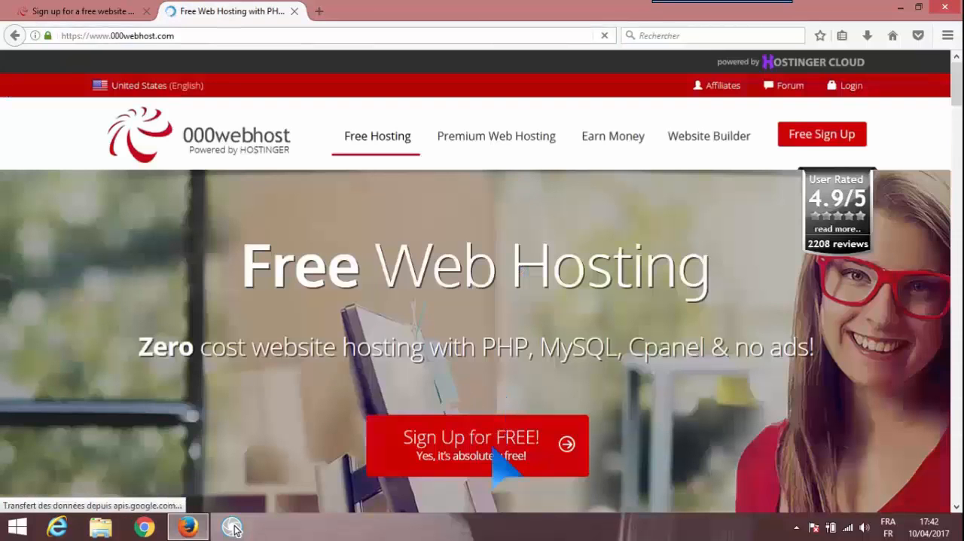
click(495, 450)
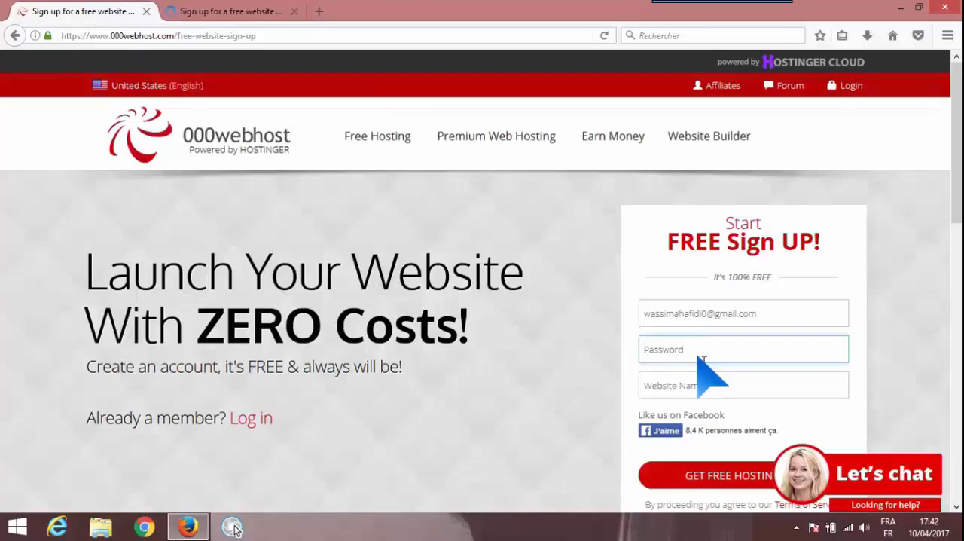
Enter the account password and the owner's surname as the website name, and submit the free hosting sign-up form
text(****)
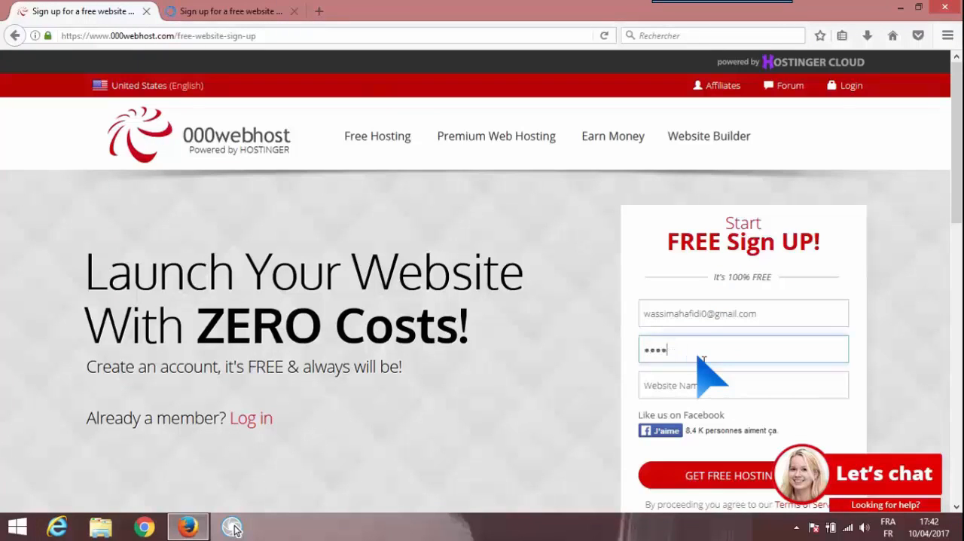
text(*******)
click(704, 386)
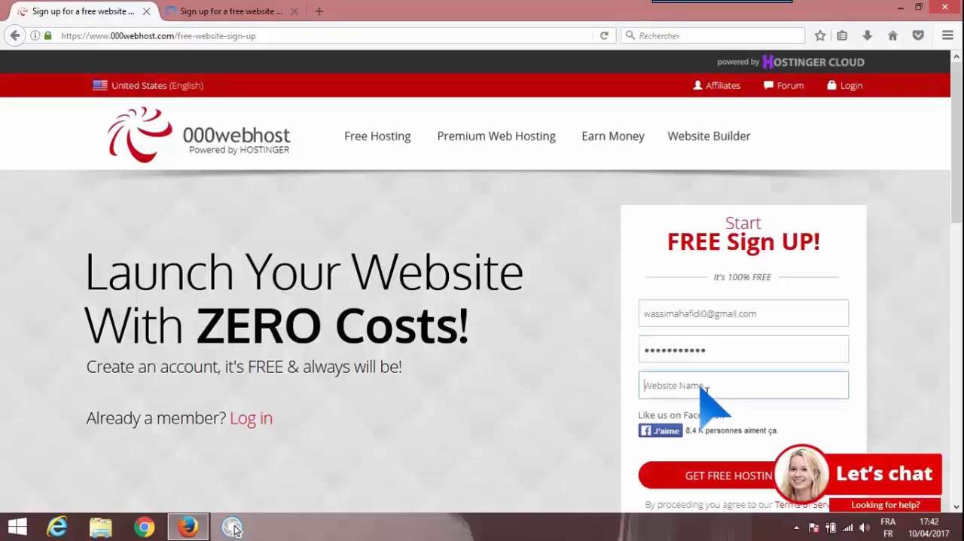
text(hafidi)
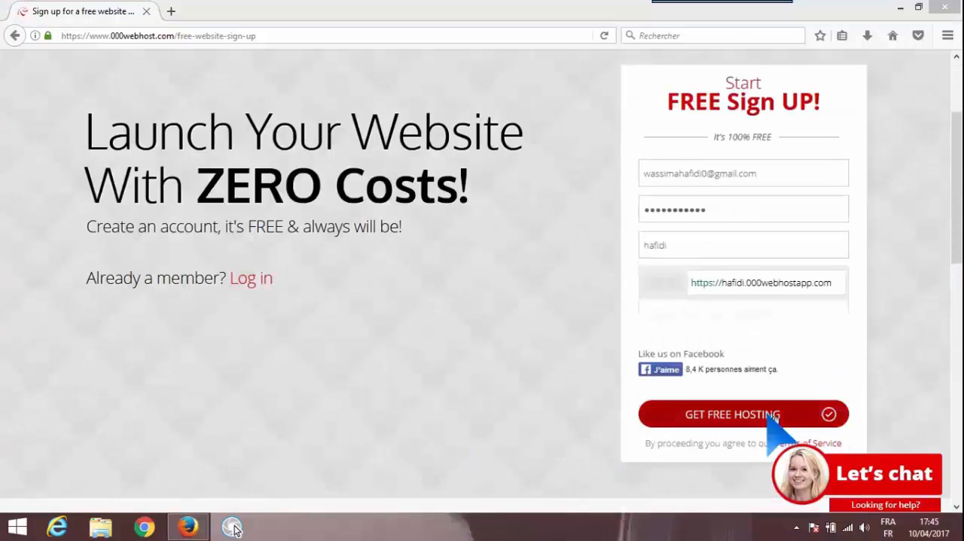
click(769, 413)
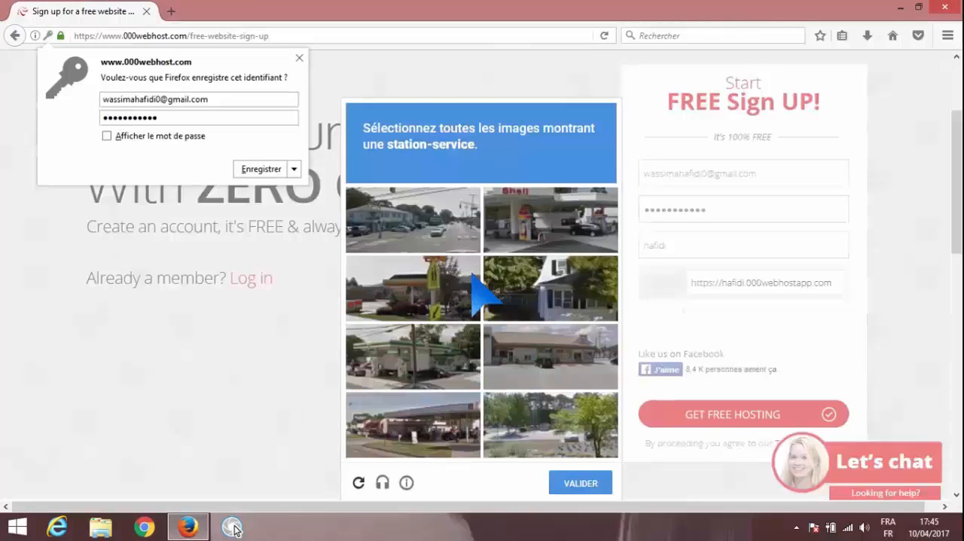
Select the gas station pictures in the image captcha and submit the answer
click(454, 229)
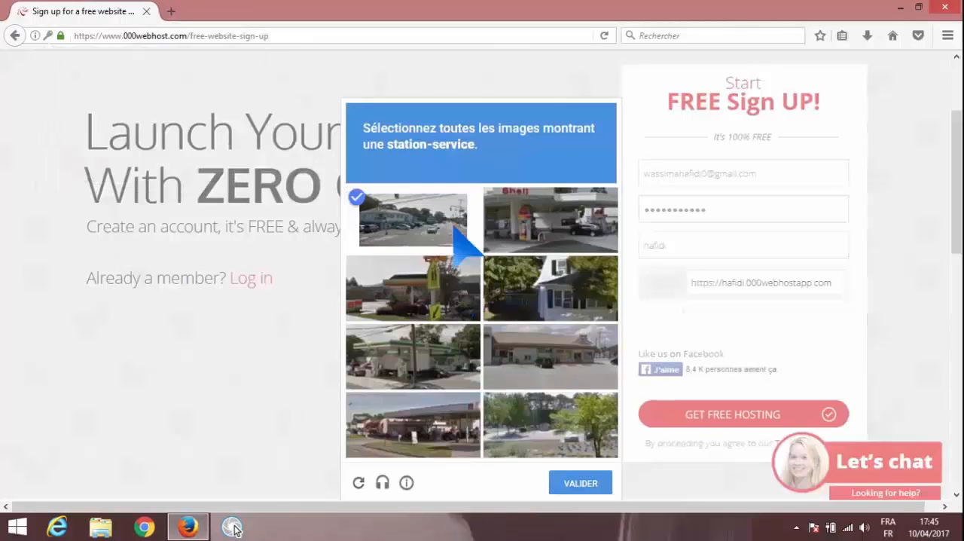
click(528, 243)
click(467, 361)
click(518, 363)
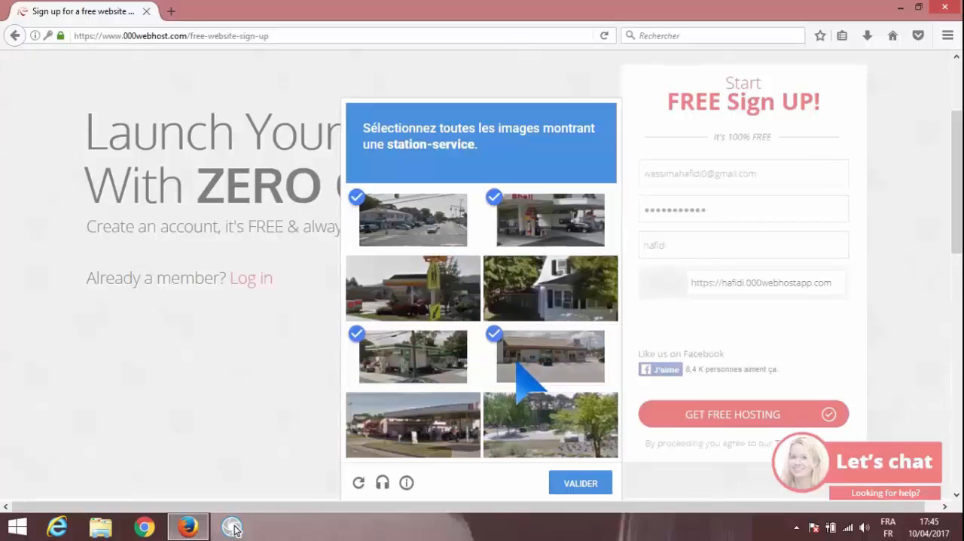
click(438, 440)
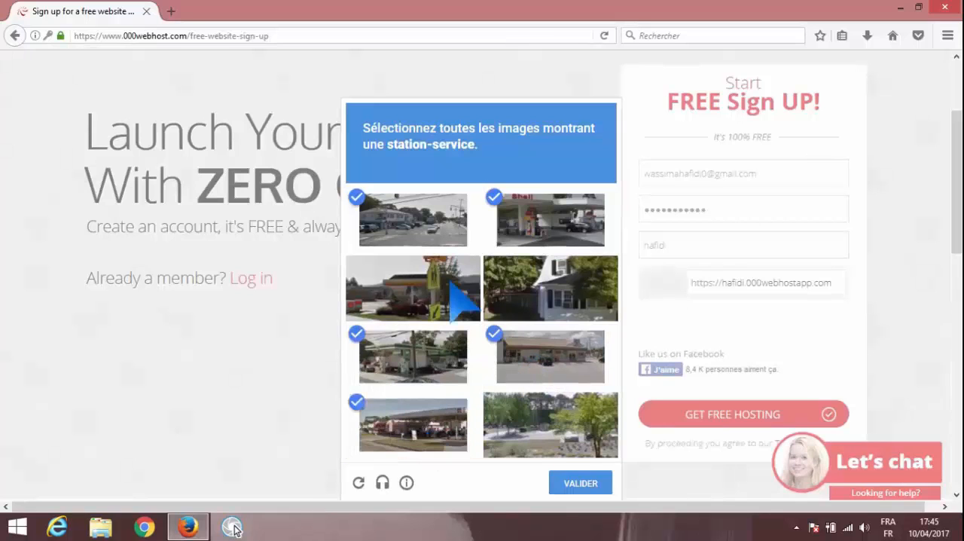
click(450, 285)
click(578, 482)
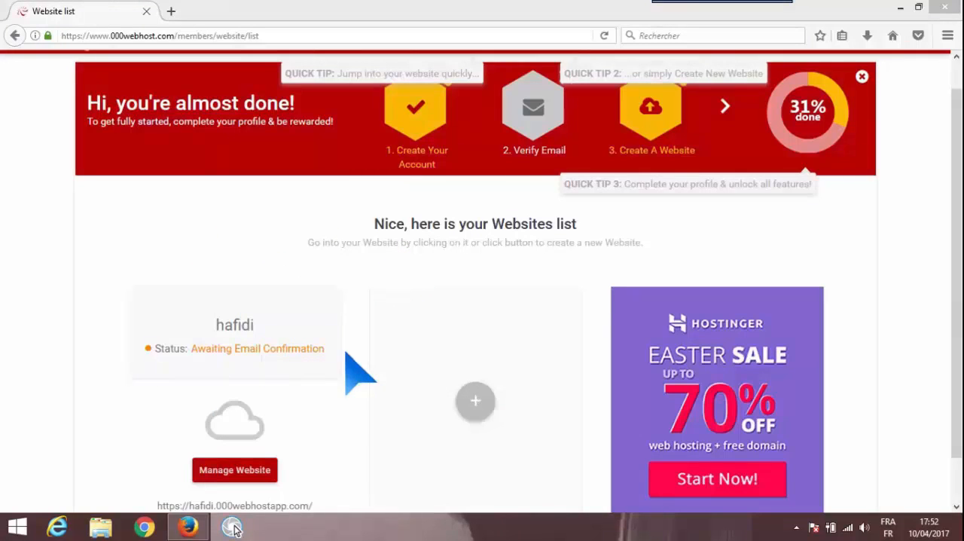
Open the 000webhost verification message in Gmail in a new tab and follow its link to verify the e-mail address
click(172, 11)
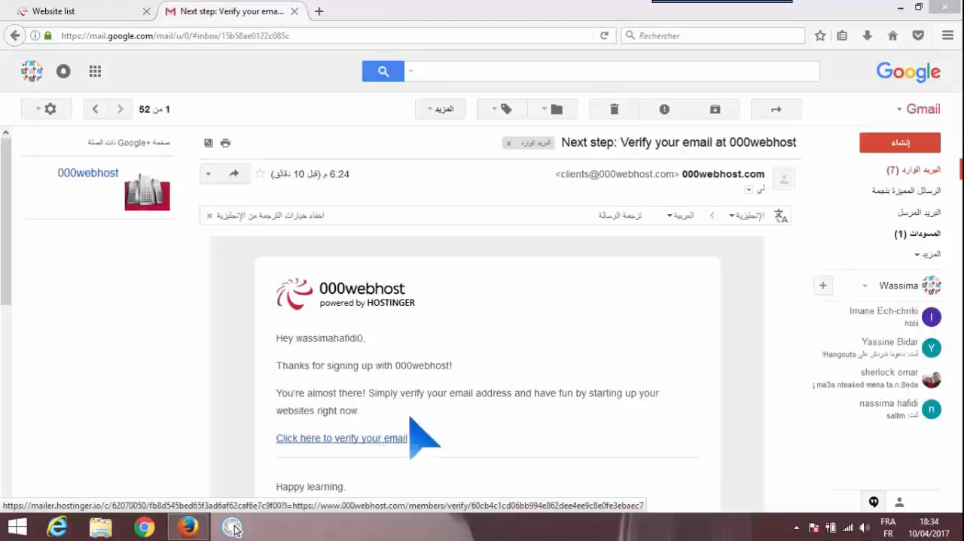
click(388, 438)
click(389, 439)
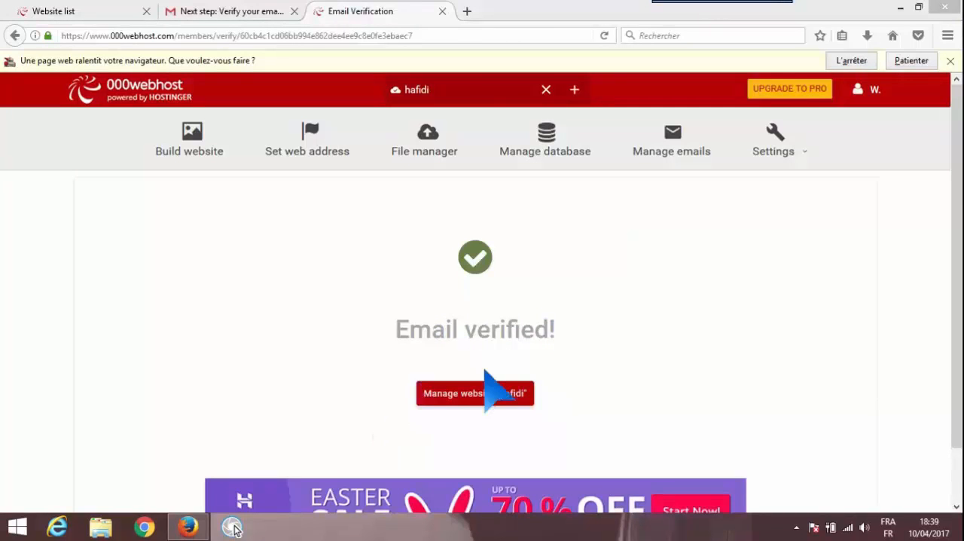
click(467, 11)
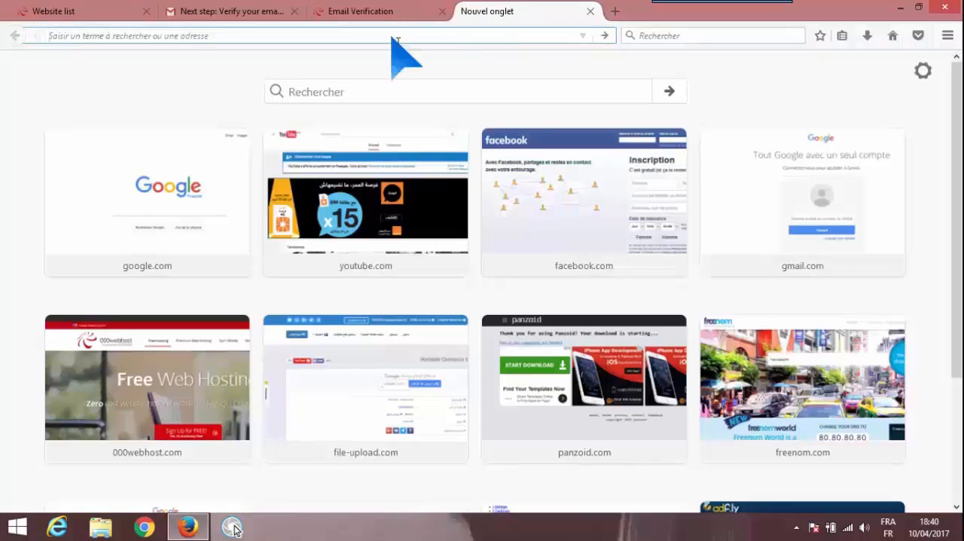
text(www)
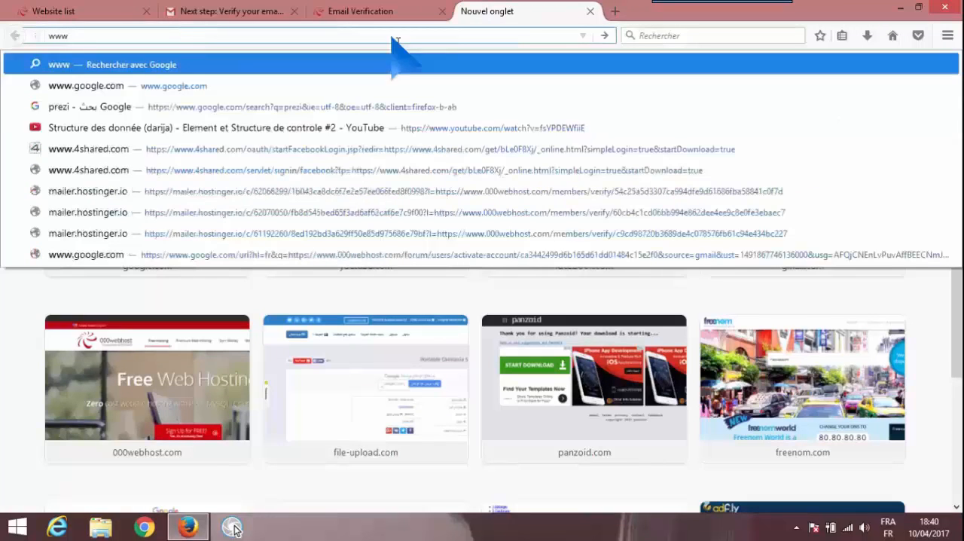
text(.freenom)
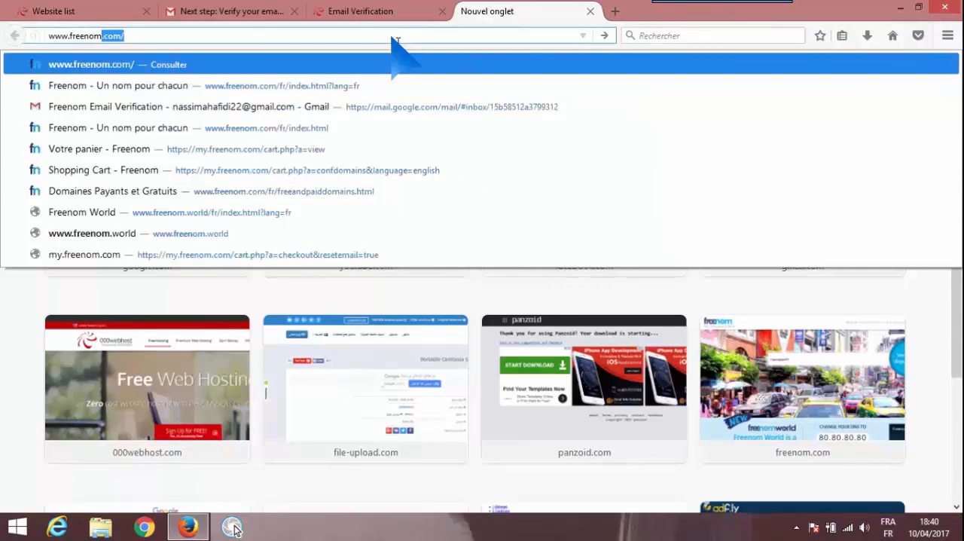
key(Return)
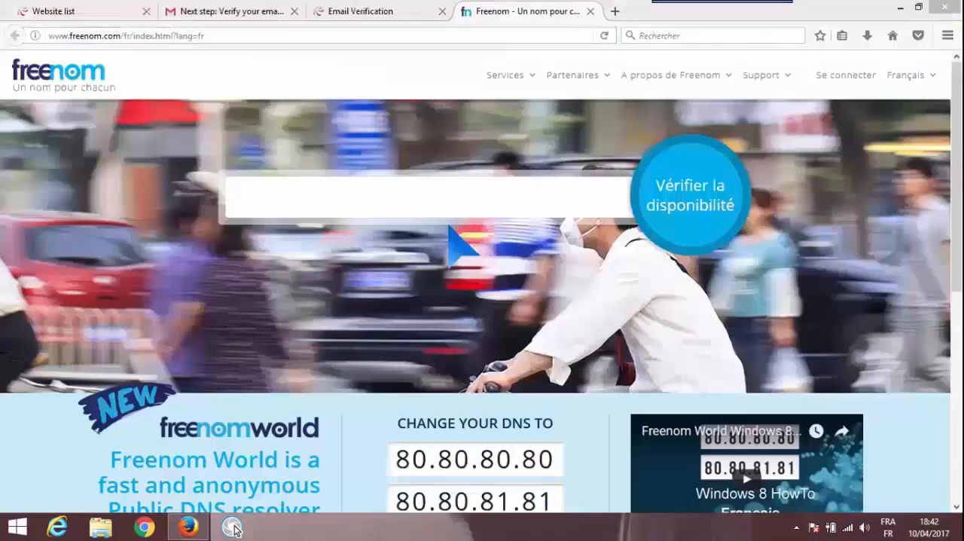
Check the availability of domains for the surname used as the website name
click(412, 200)
text(H)
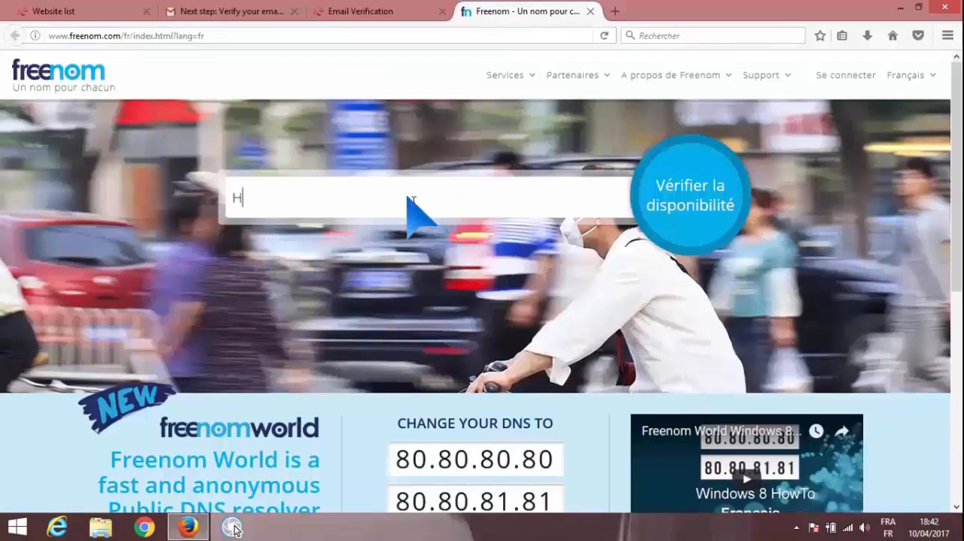
text(afidi)
click(708, 197)
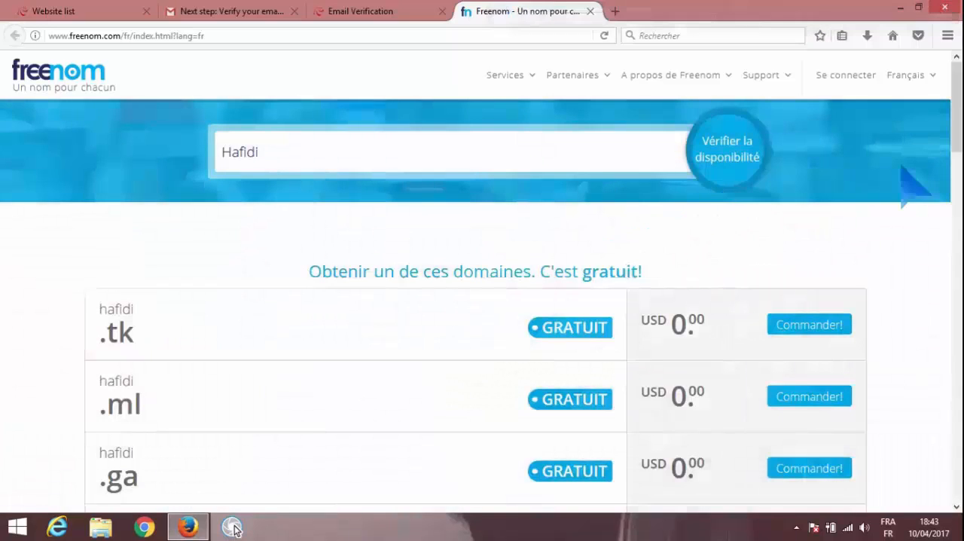
Add the free .cf domain to the cart and proceed to checkout
drag(958, 122, 958, 160)
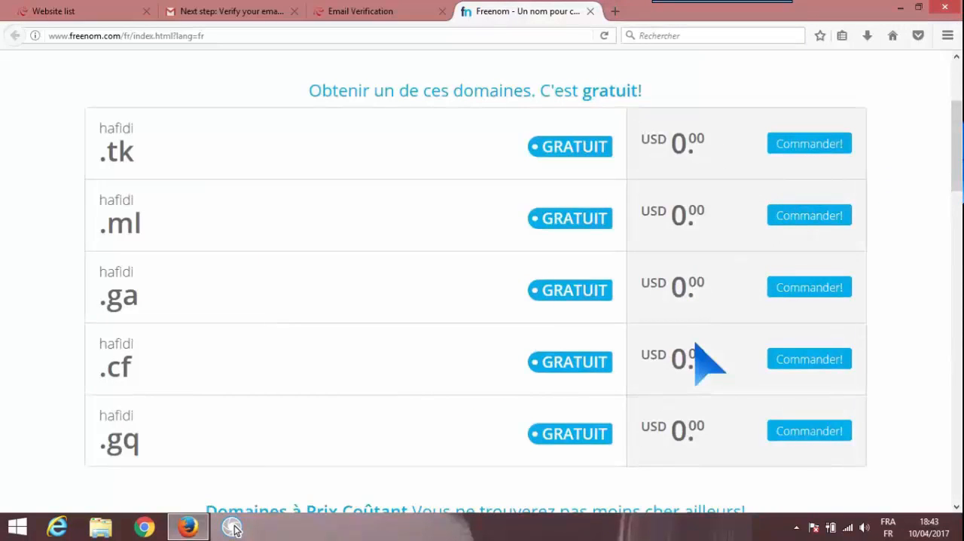
click(806, 365)
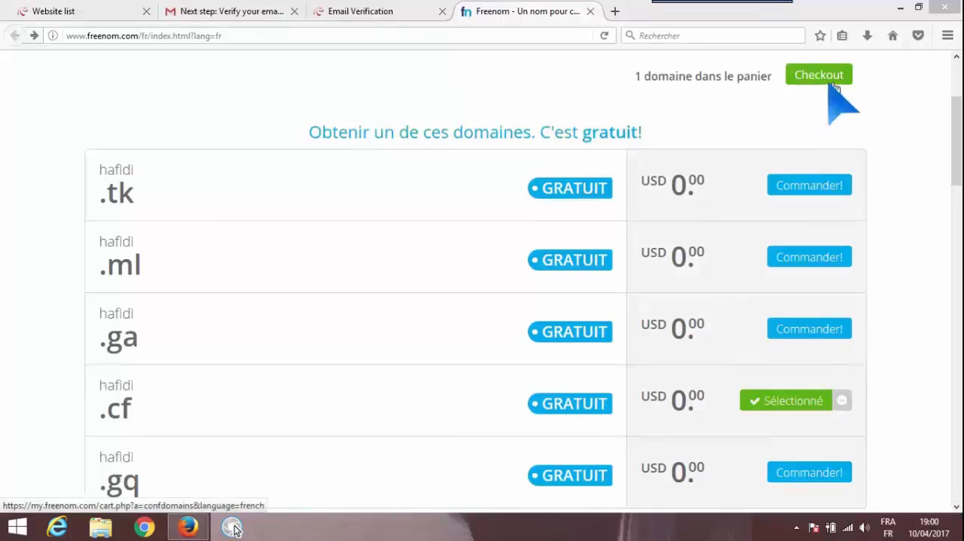
click(833, 86)
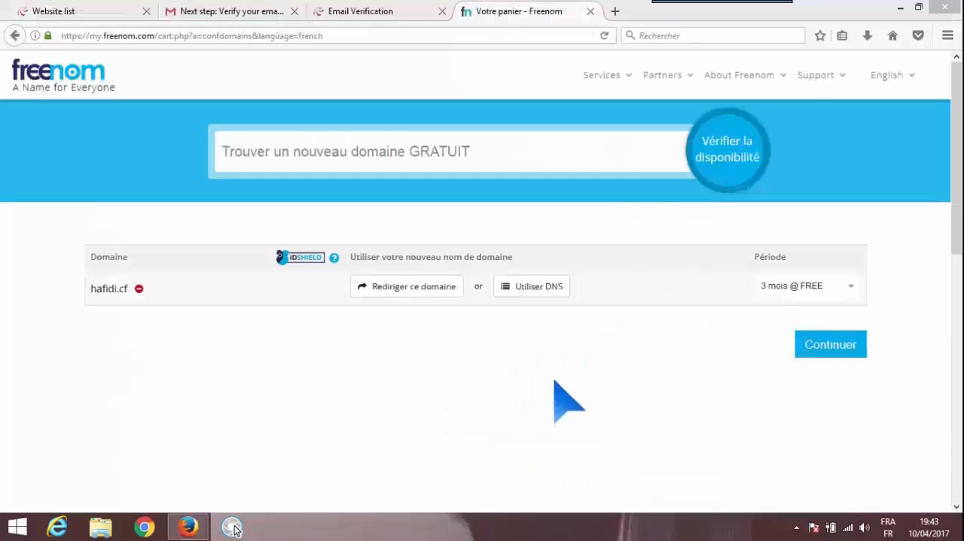
Set the domain's period to 12 mois @ FREE and choose to use your own DNS for it
click(849, 287)
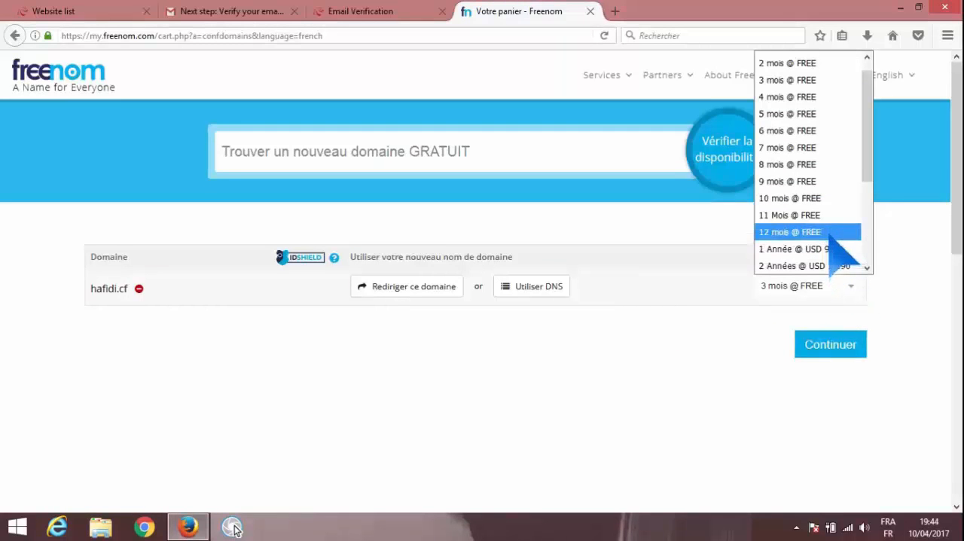
click(829, 235)
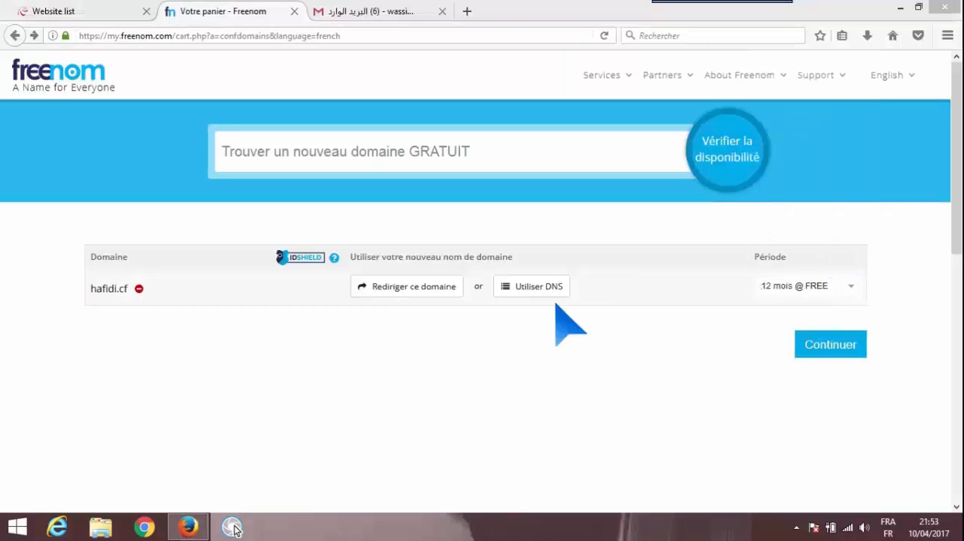
click(558, 292)
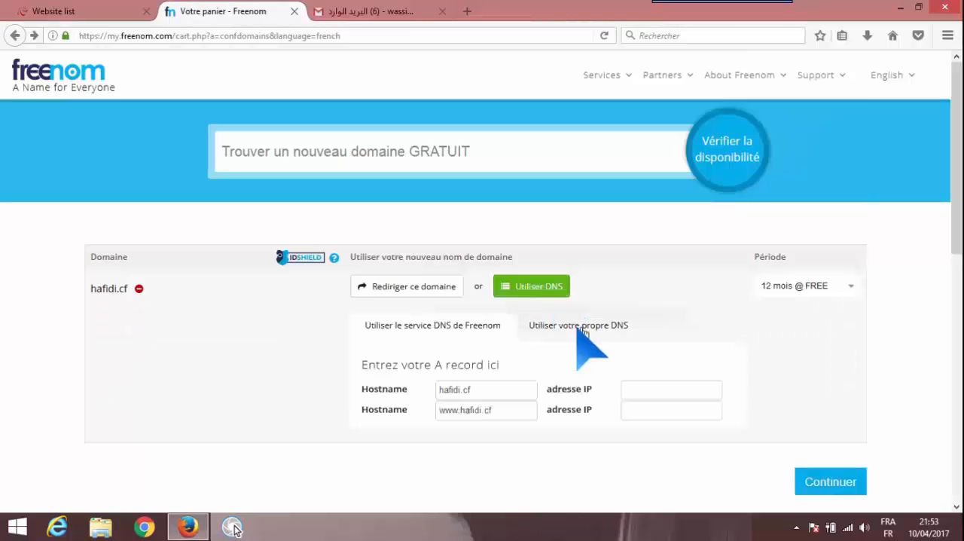
click(584, 332)
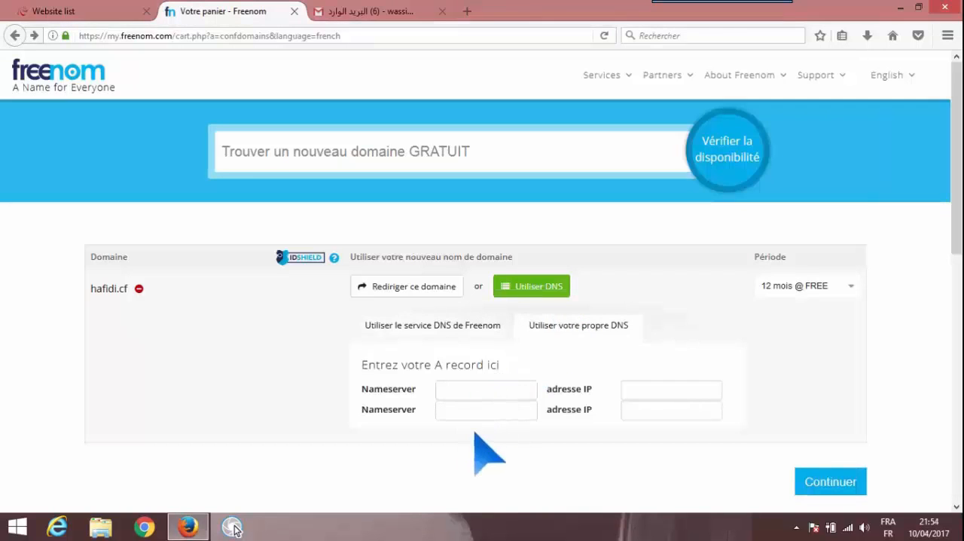
Return to 000webhost, open the site's web address settings and choose to use your own domain
click(105, 11)
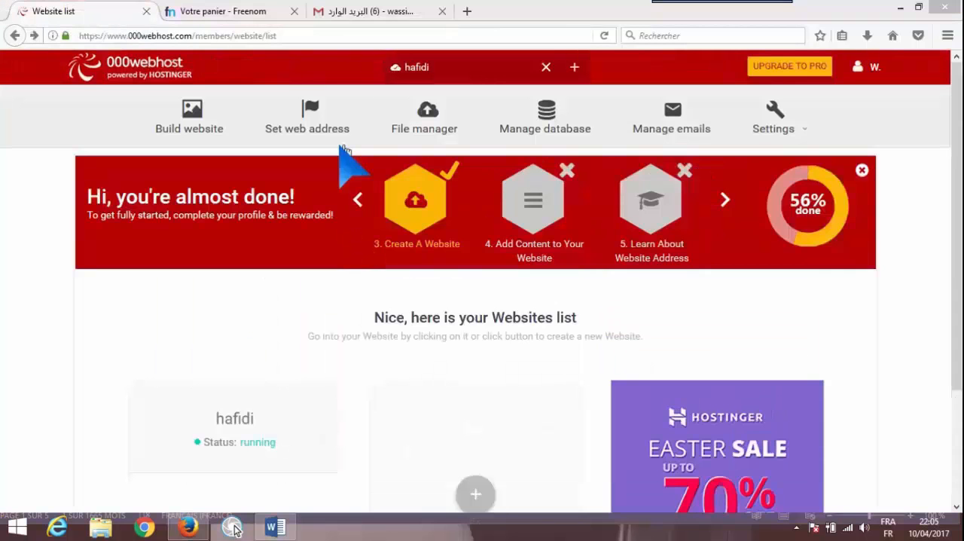
click(339, 109)
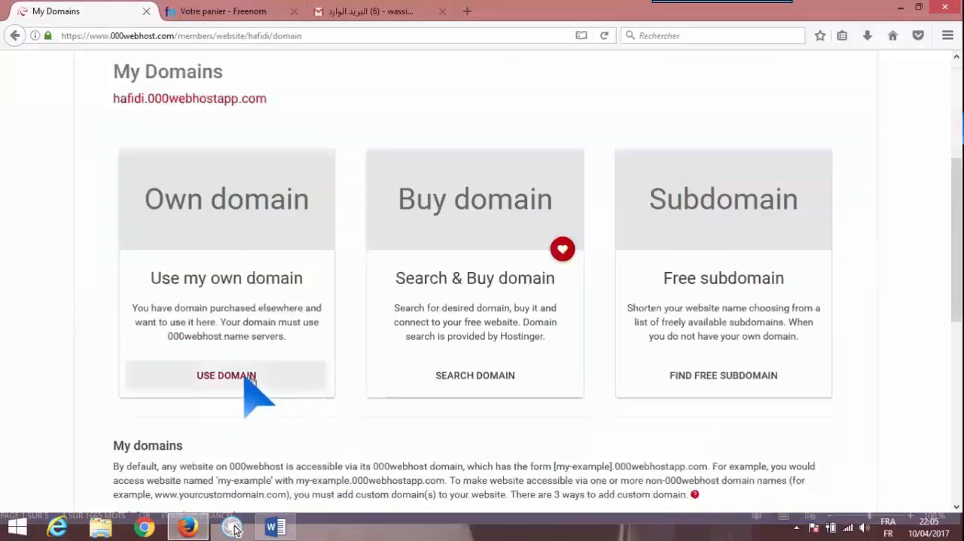
click(254, 394)
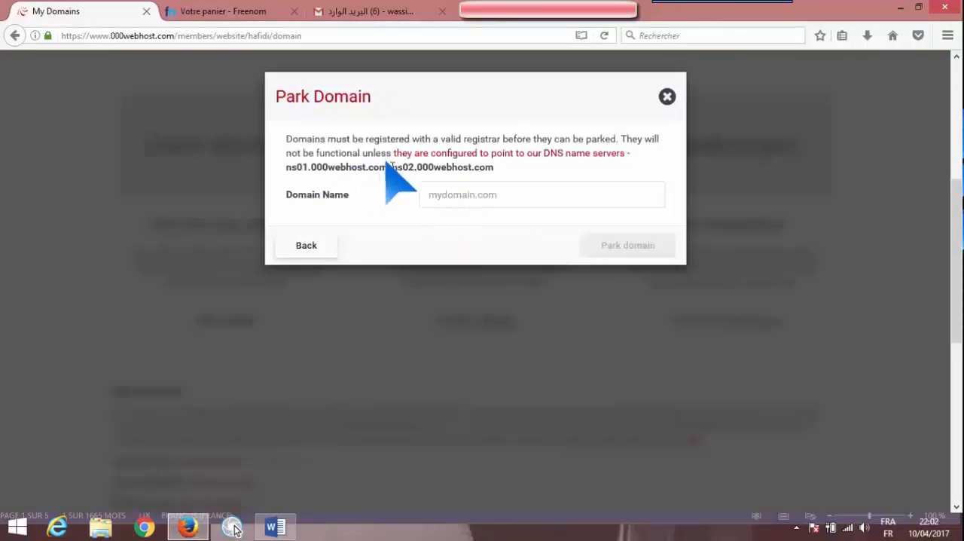
Copy the name server ns01.000webhost.com from the Park Domain dialog into the first nameserver field of the Freenom cart
drag(388, 167, 286, 168)
key(ctrl+c)
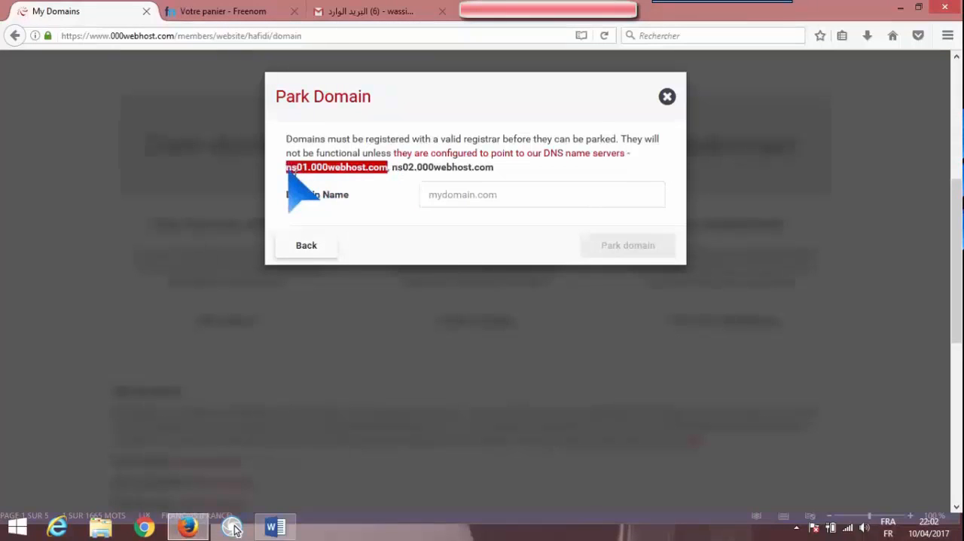
key(ctrl+Tab)
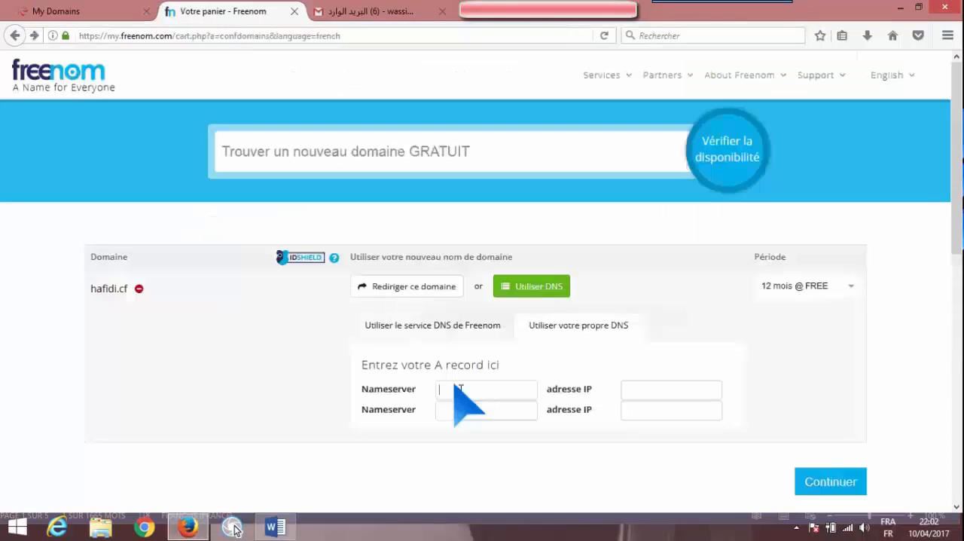
key(ctrl+v)
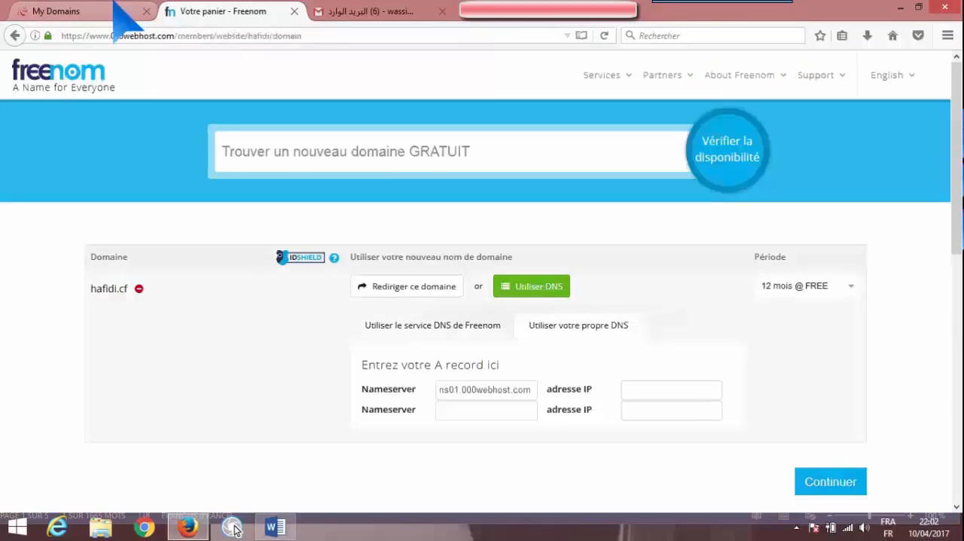
Copy the name server ns02.000webhost.com from the Park Domain dialog into the cart's second nameserver field and continue to the order review
click(117, 8)
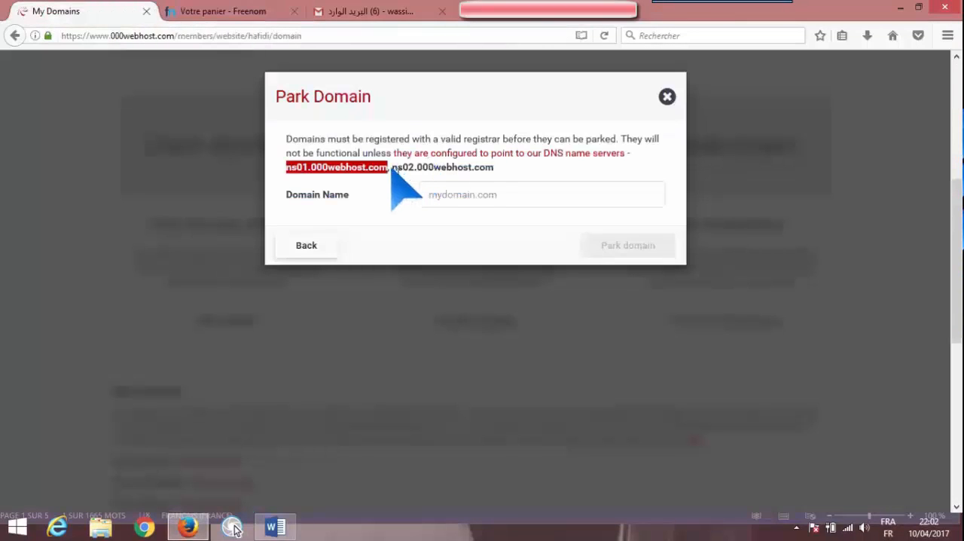
drag(392, 167, 491, 169)
key(ctrl+c)
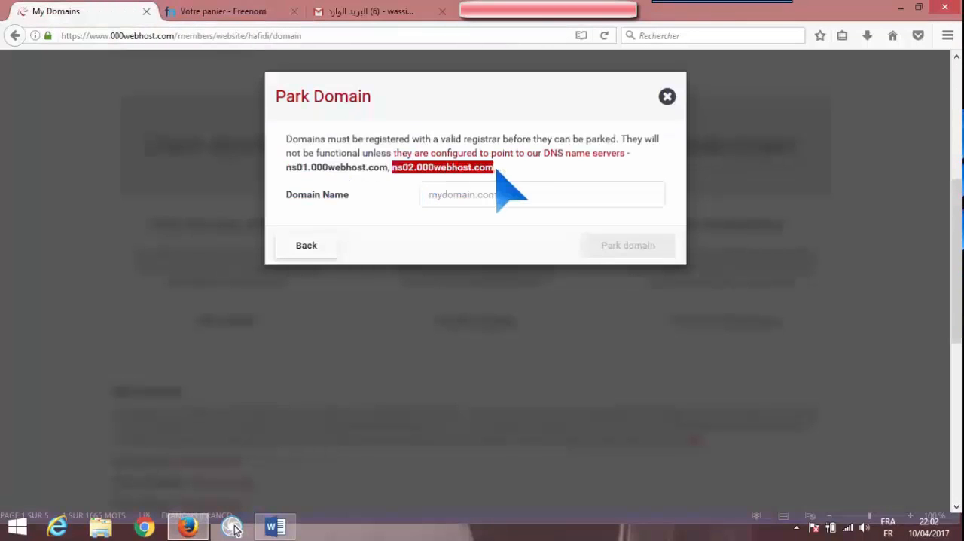
click(267, 6)
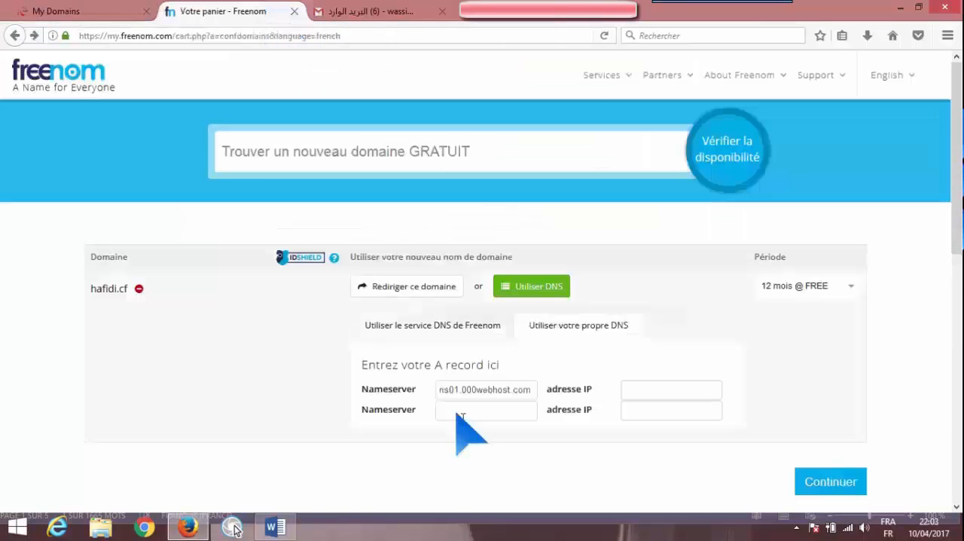
key(ctrl+v)
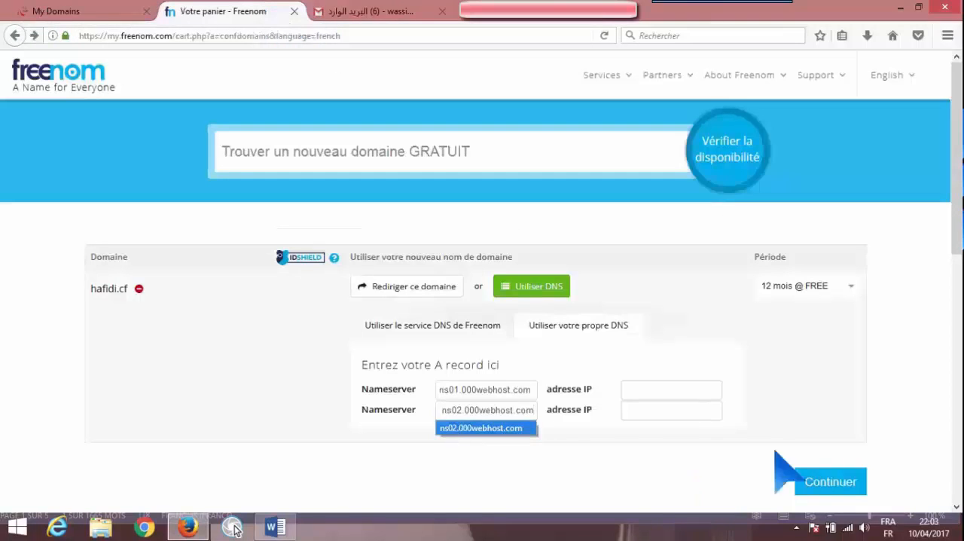
click(828, 486)
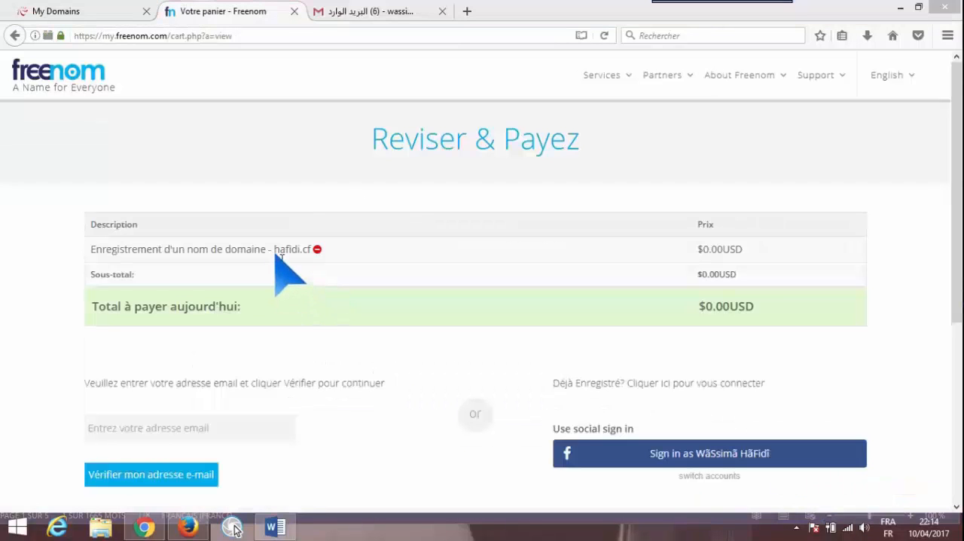
Copy the .cf domain name from the Freenom order review into the 000webhost Park Domain dialog and park the domain
drag(274, 252, 311, 251)
key(ctrl+c)
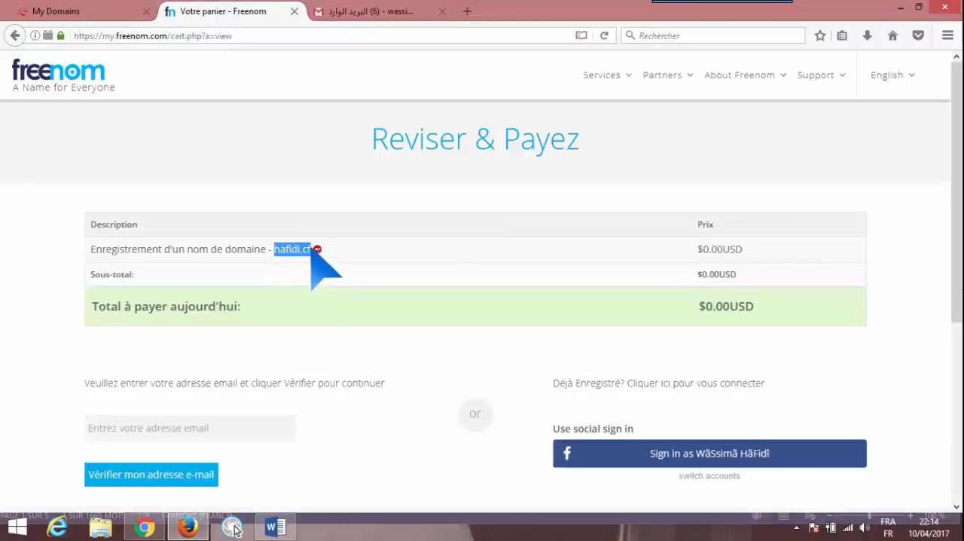
click(124, 13)
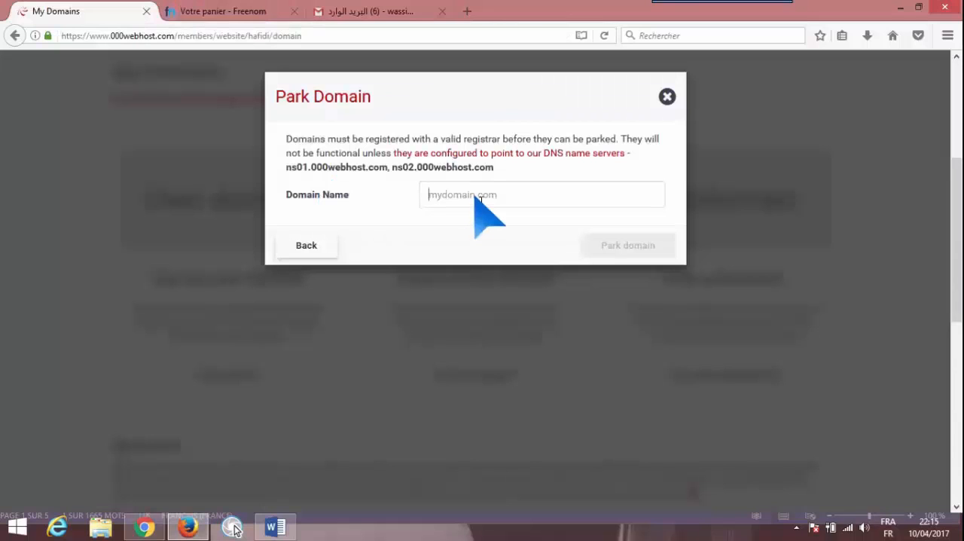
click(479, 197)
key(ctrl+v)
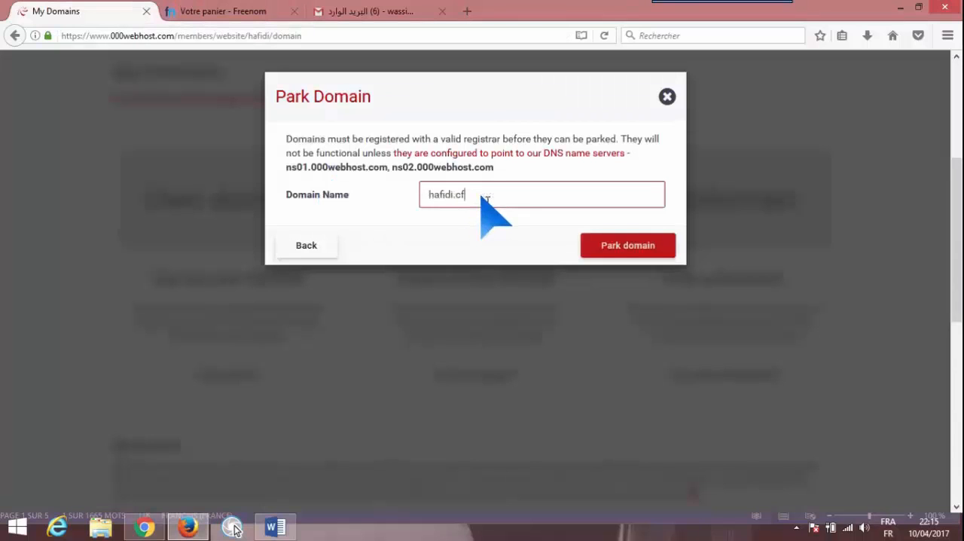
click(628, 249)
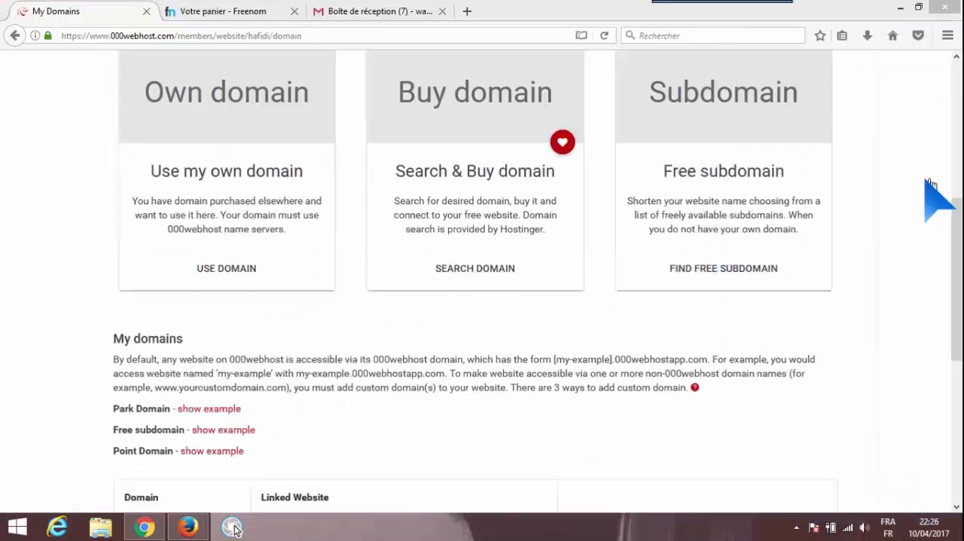
drag(958, 216, 959, 328)
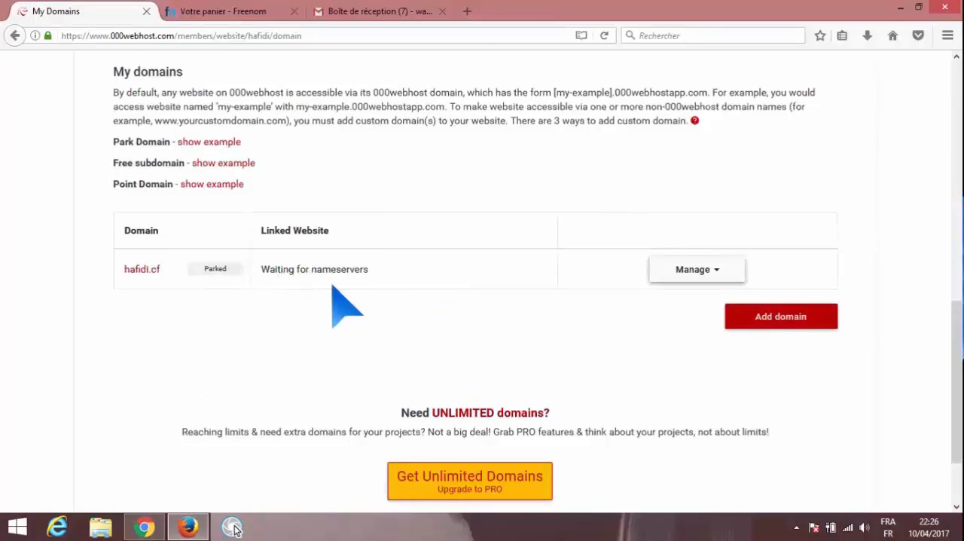
Return to the Freenom order review, sign in with the Google account and allow Freenom's access request
key(ctrl+Tab)
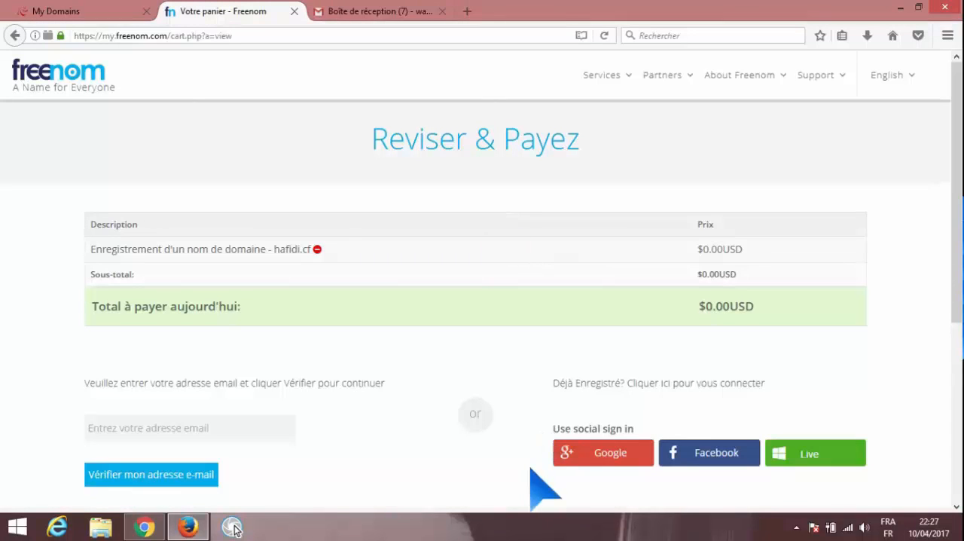
click(591, 464)
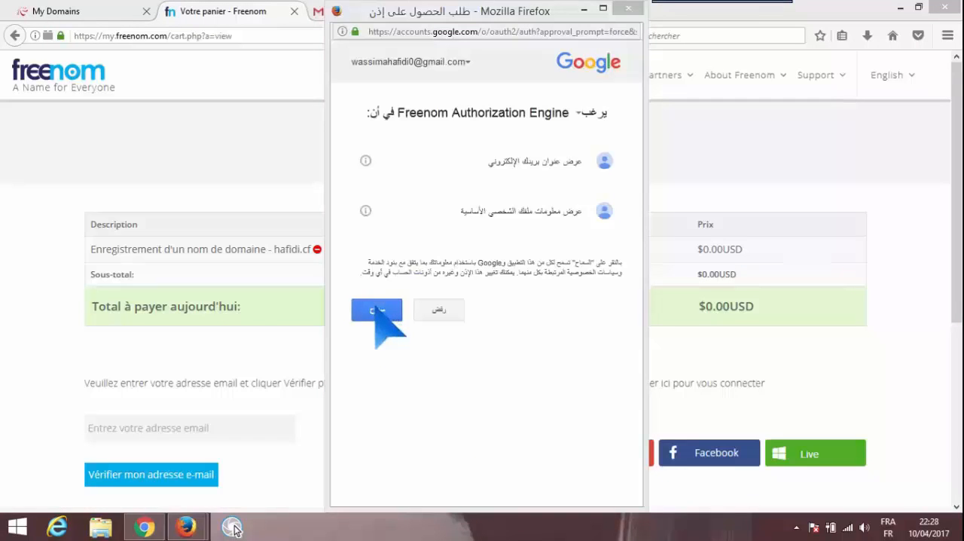
click(377, 310)
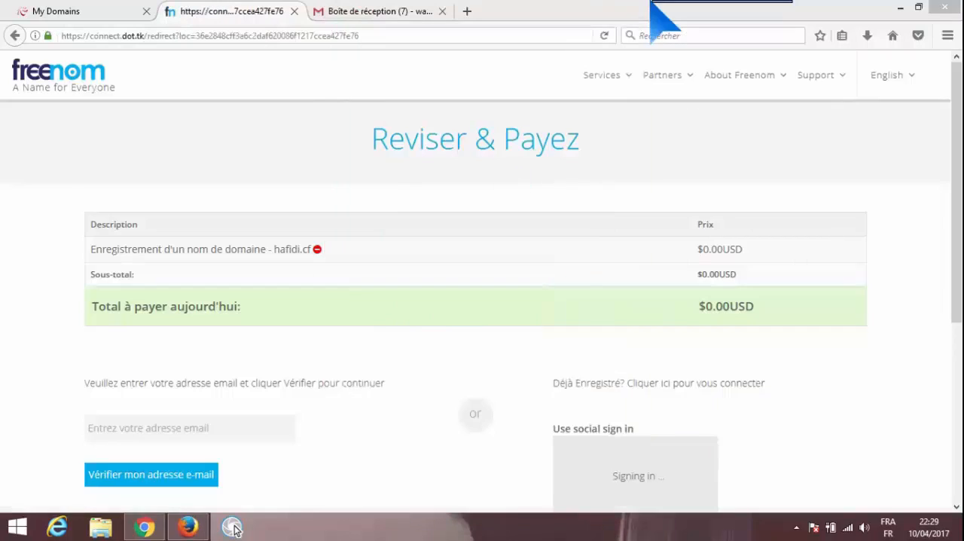
Fill in the company name (Nom d'entreprise) in the order's contact information form
mouse_move(722, 2)
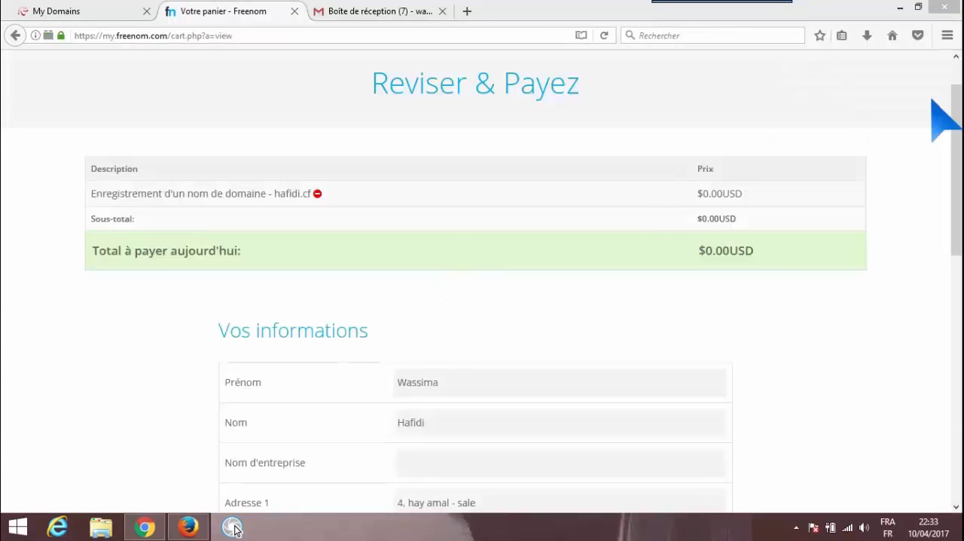
scroll(235, 530, down, 2)
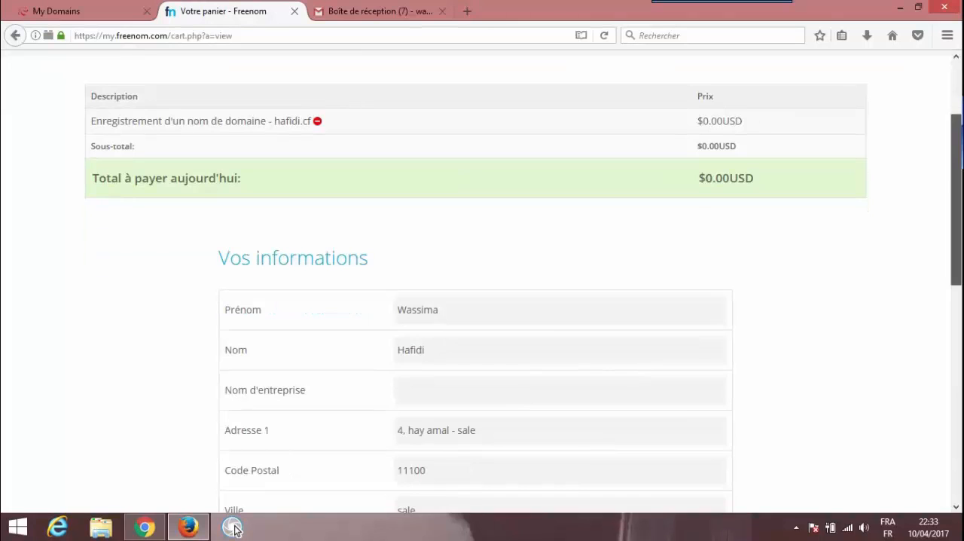
scroll(235, 530, down, 2)
scroll(235, 531, down, 2)
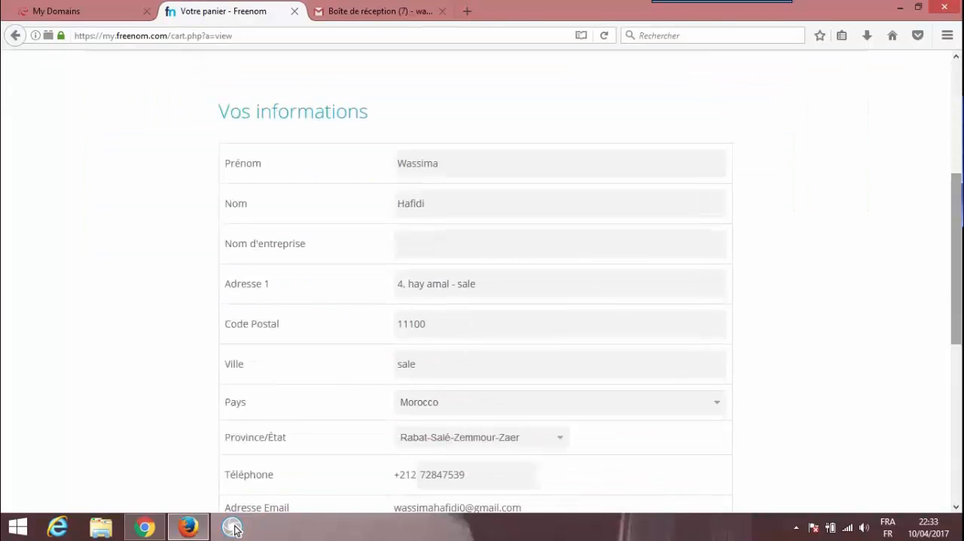
scroll(235, 530, down, 2)
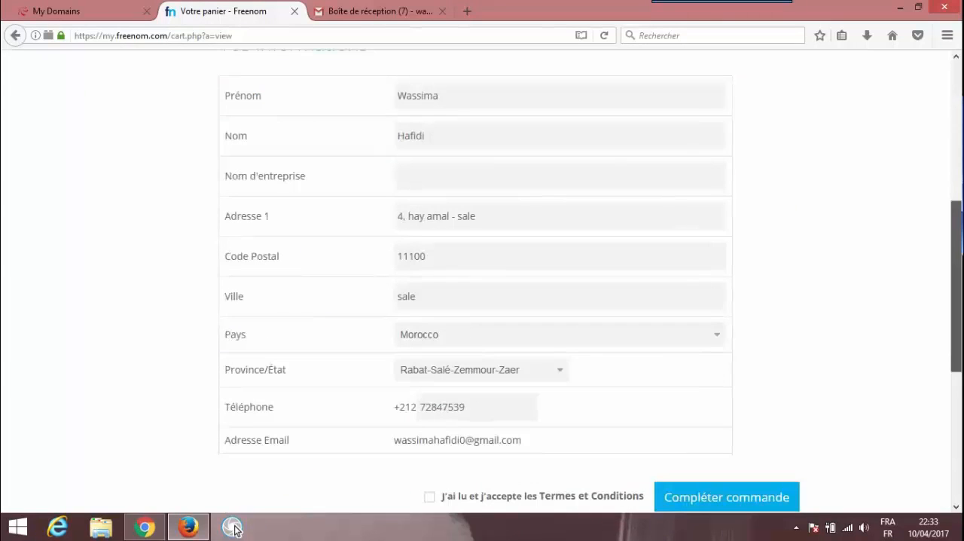
click(474, 182)
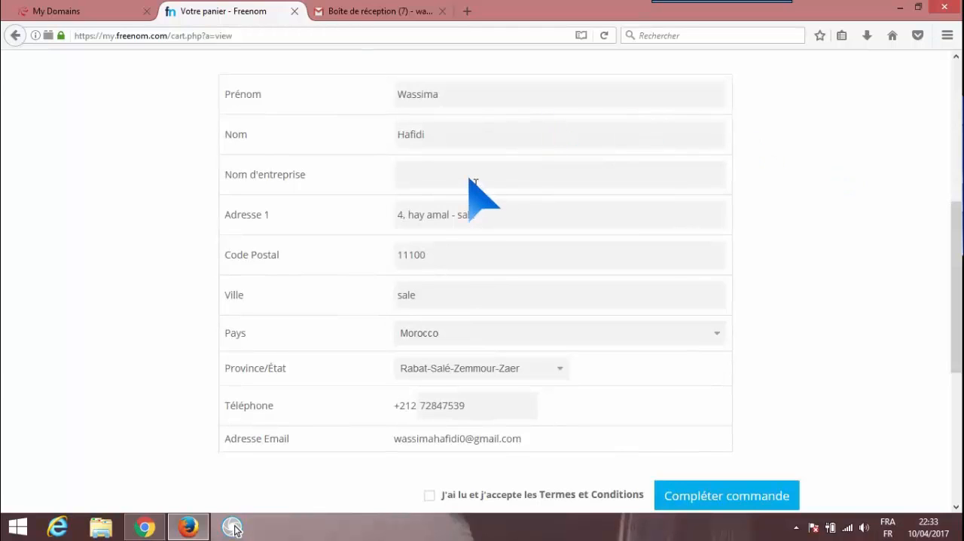
text(hafidi)
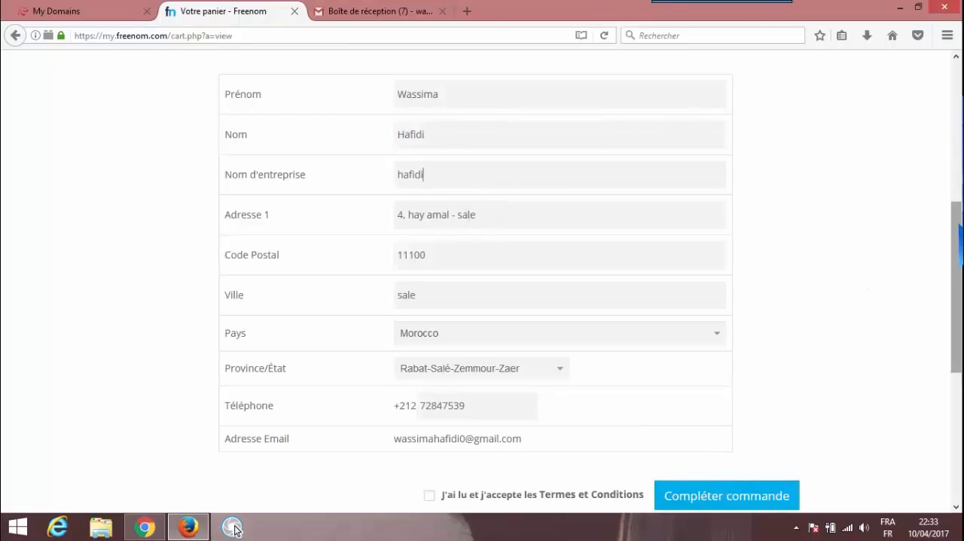
Accept the terms and conditions and complete the free domain order
scroll(482, 332, down, 3)
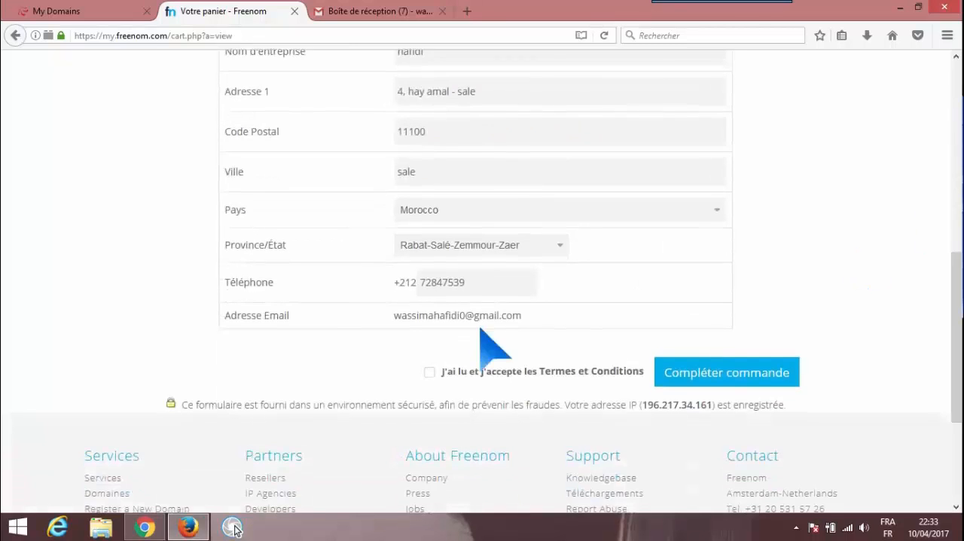
click(431, 372)
click(708, 377)
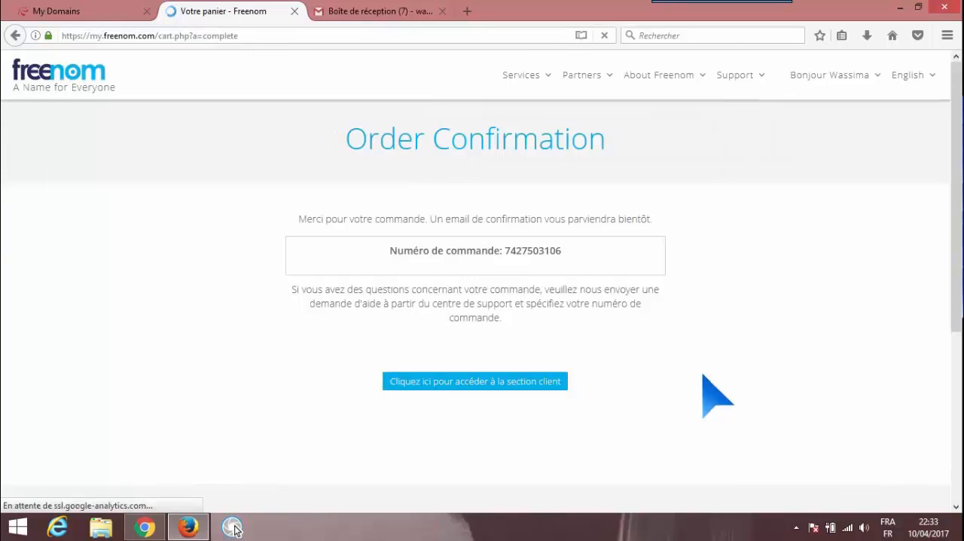
Go to the Freenom client area, list the registered domains and open the management page of the .cf domain
click(502, 385)
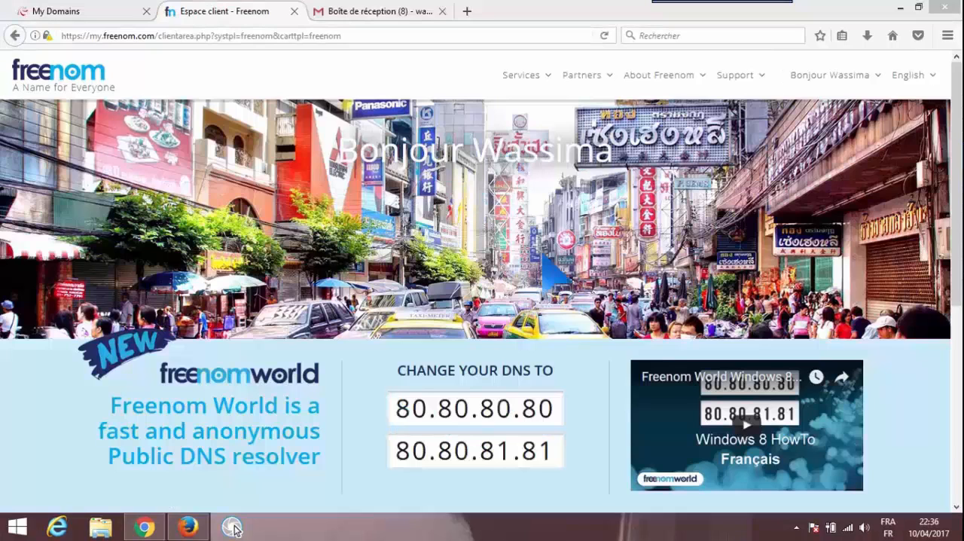
click(549, 79)
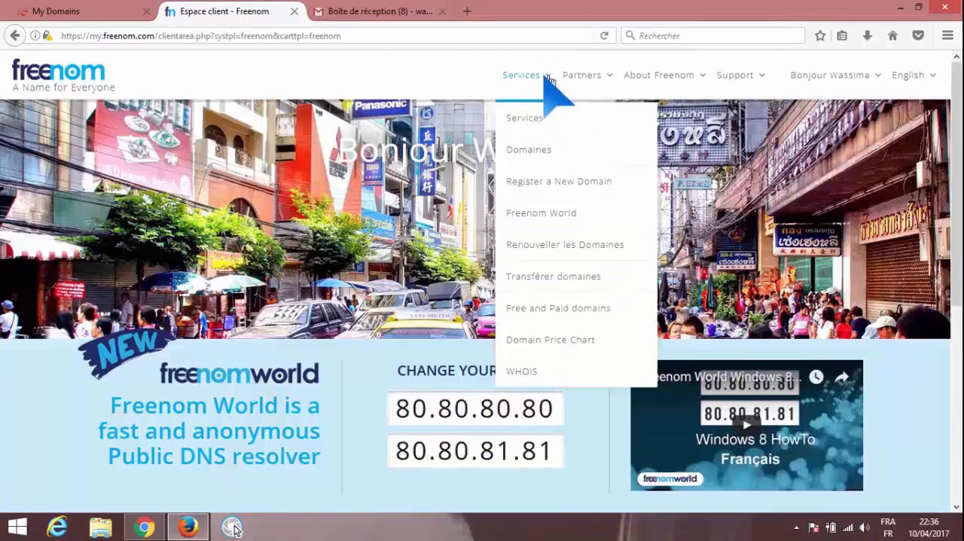
click(529, 150)
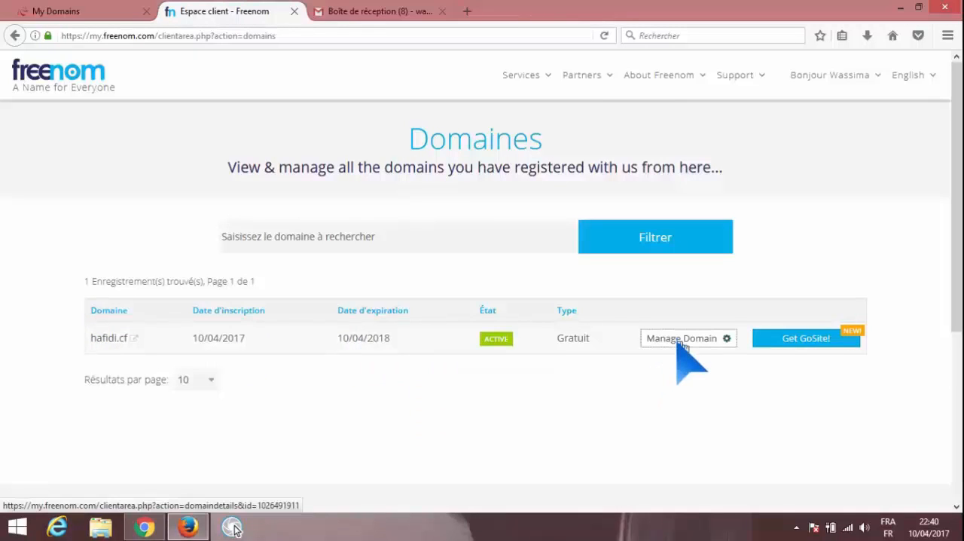
click(682, 343)
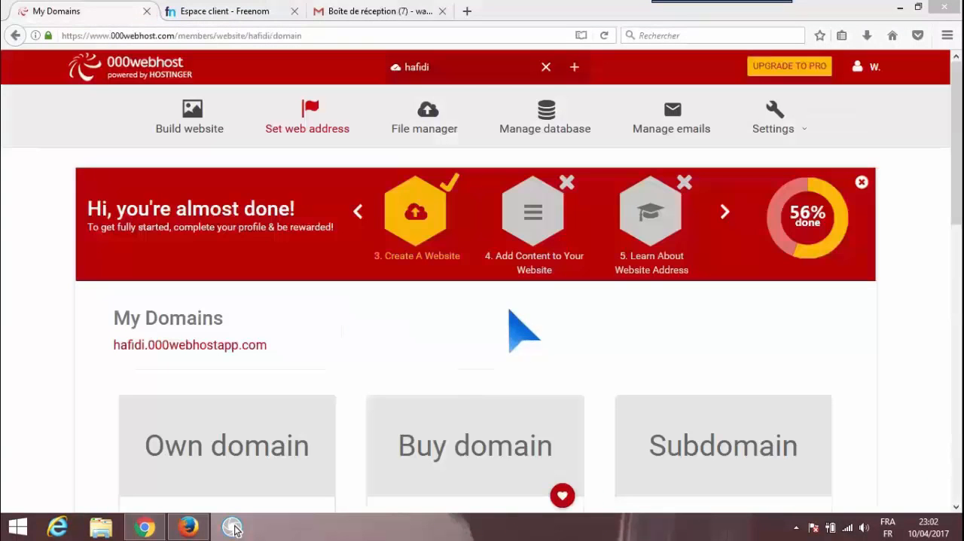
Open the Build website page in 000webhost from the add-content step and start the WordPress installation
click(543, 248)
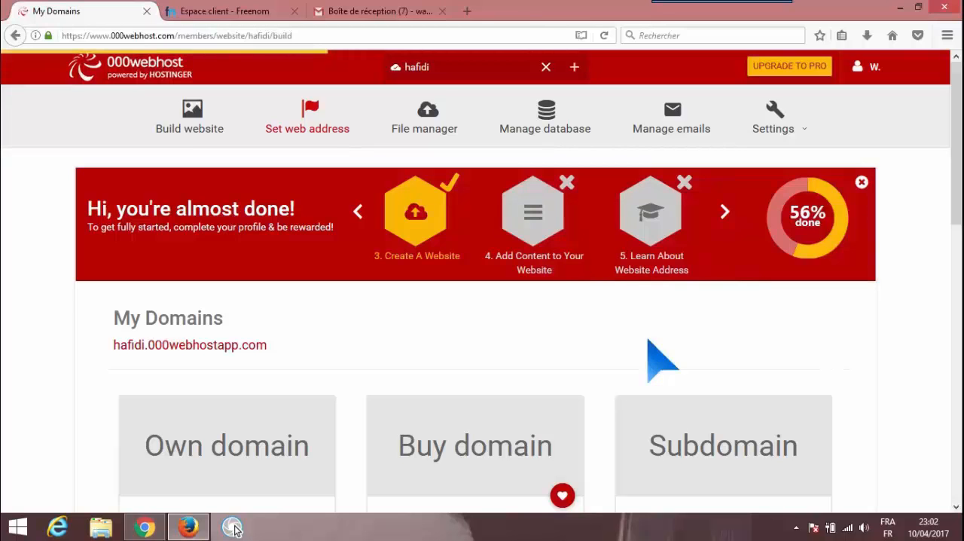
drag(957, 117, 959, 215)
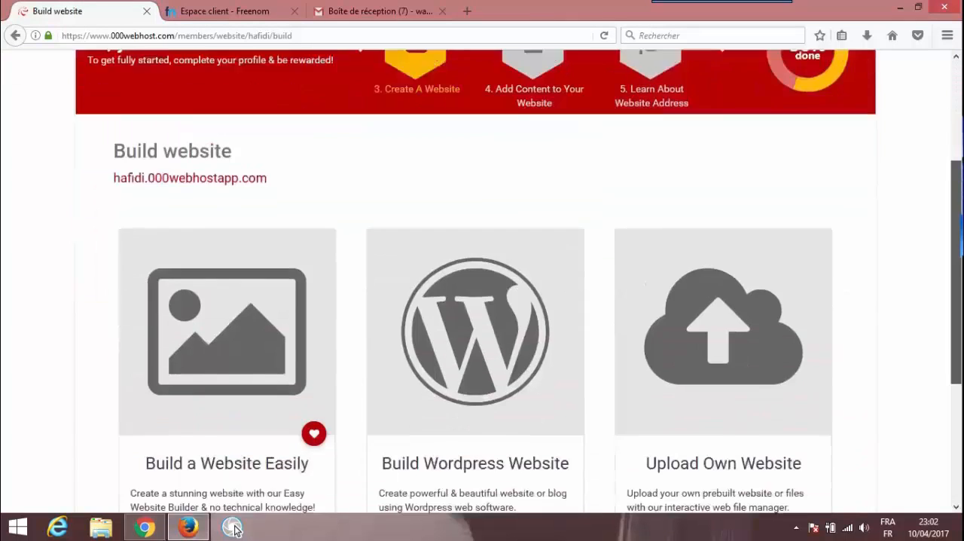
scroll(486, 392, down, 2)
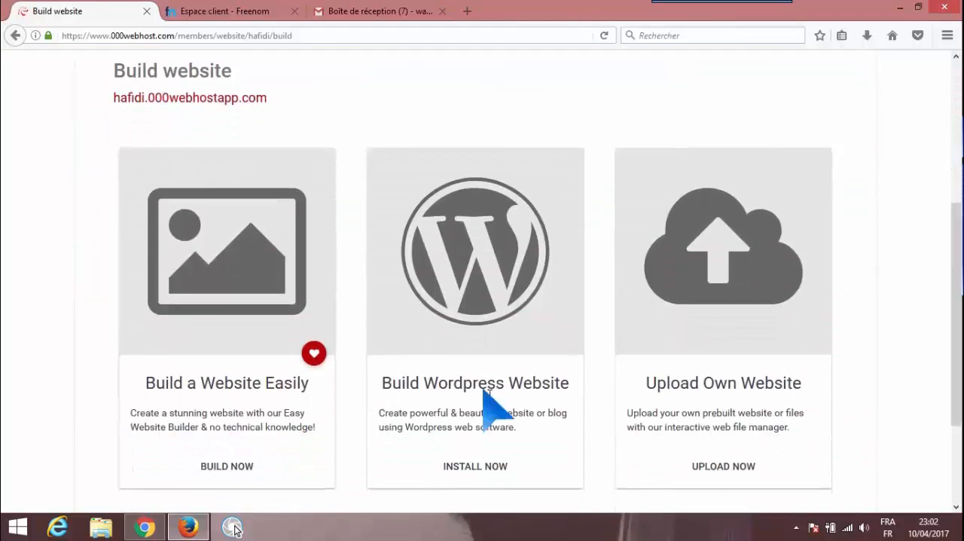
click(483, 463)
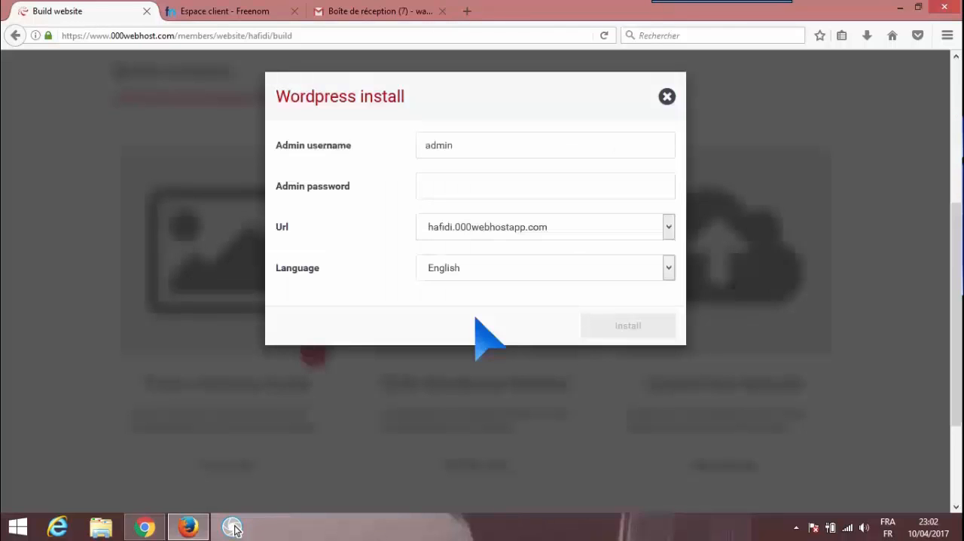
Replace the default WordPress admin username with the owner's first name and enter the admin password
click(485, 189)
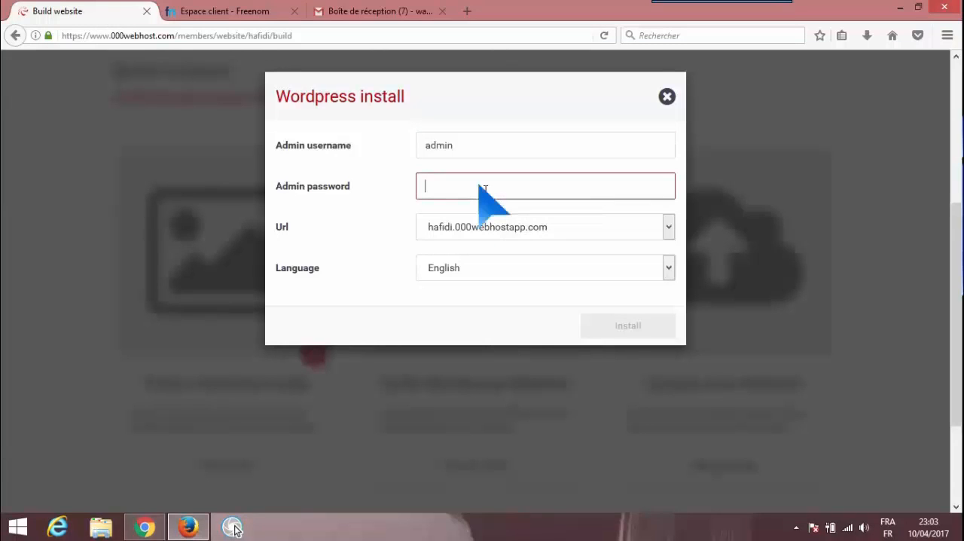
double_click(498, 153)
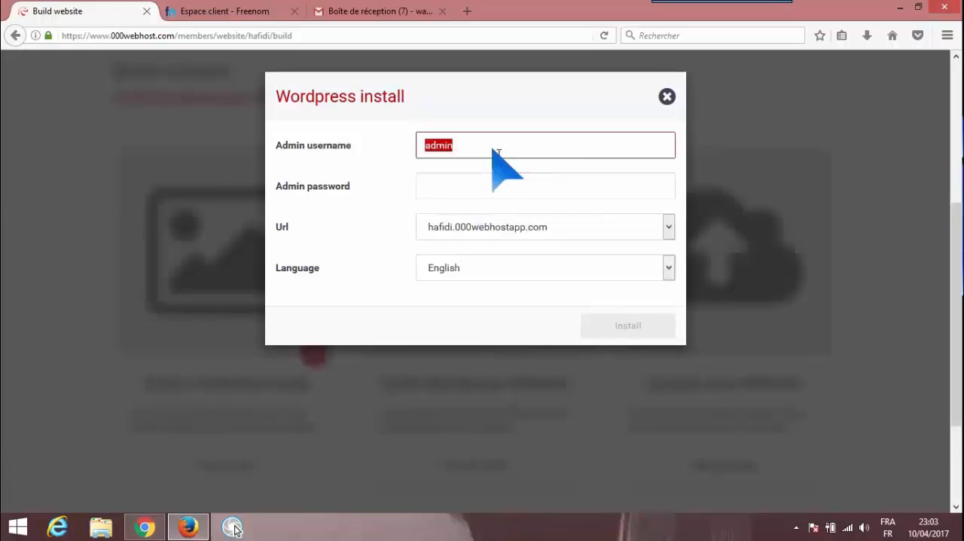
text(wassima)
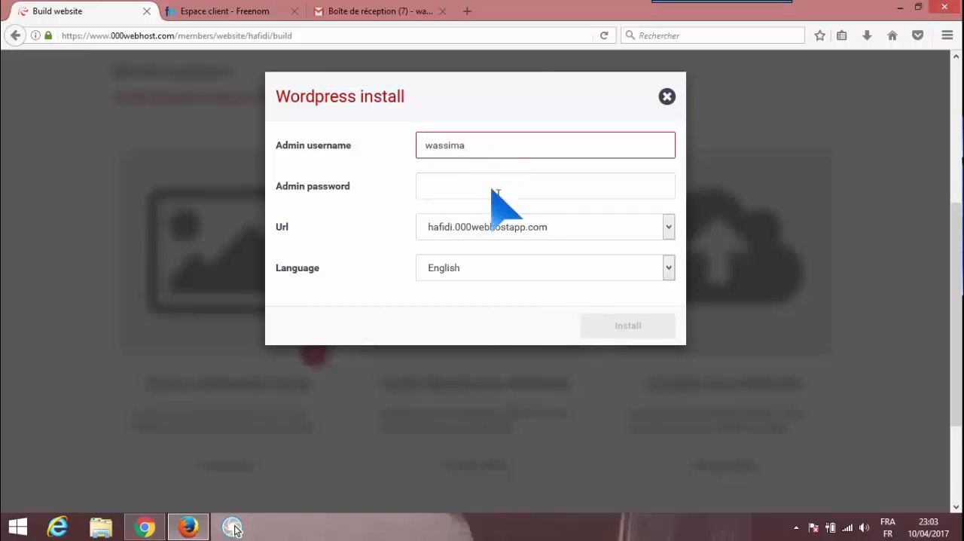
click(498, 194)
text(123)
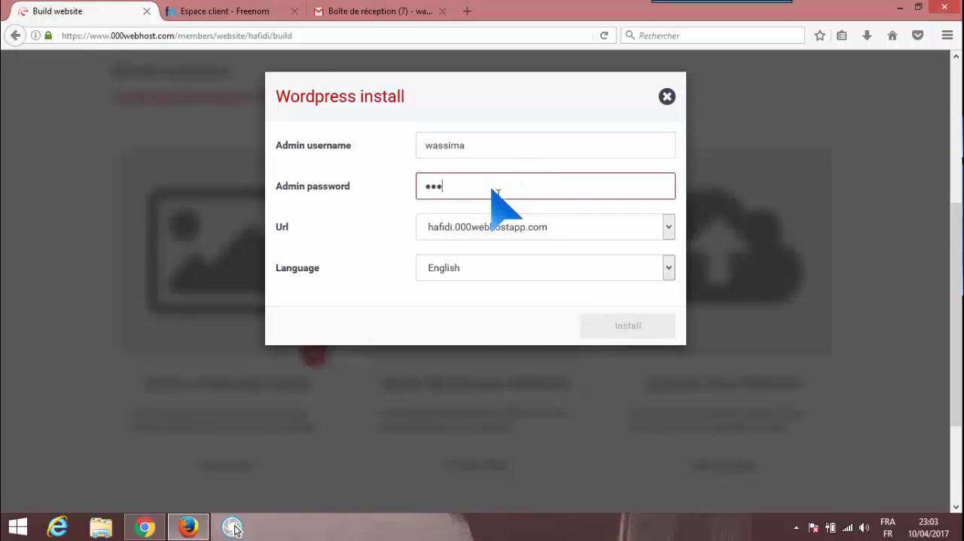
text(4567890)
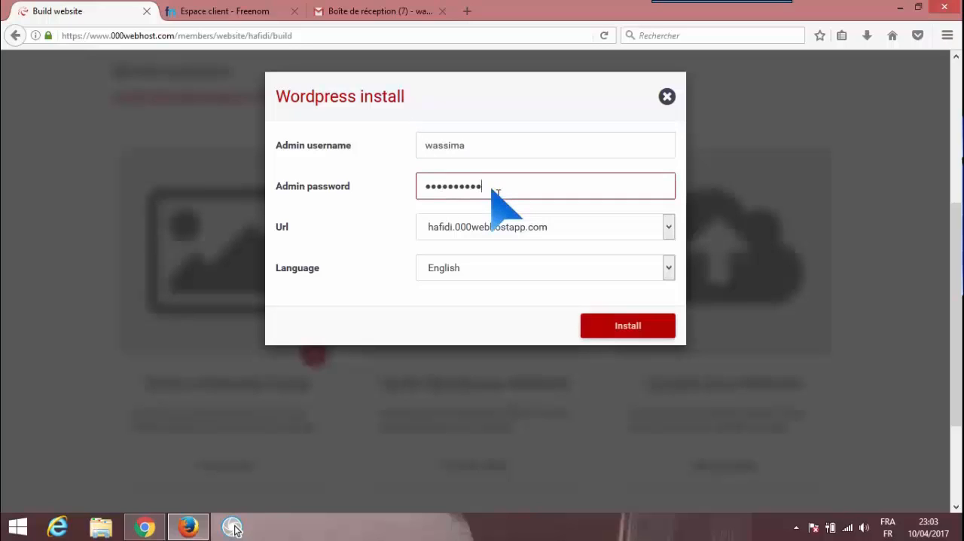
text(1)
Finish entering the admin password, set the WordPress language to French and start the installation
click(666, 269)
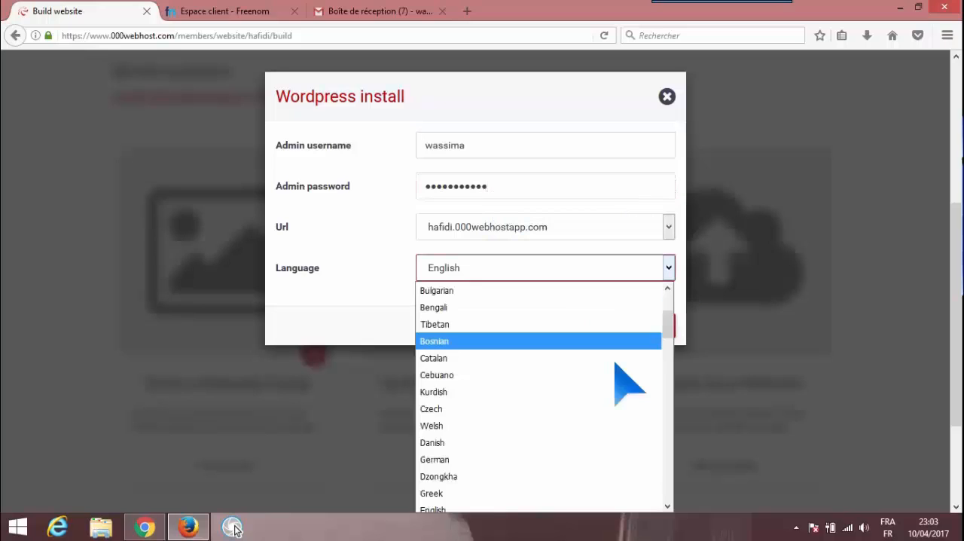
key(f)
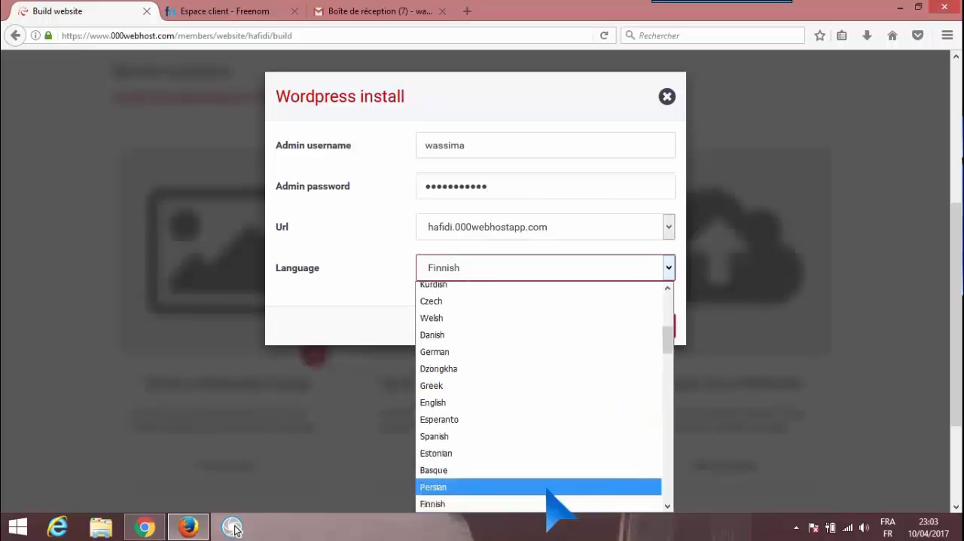
key(Down)
key(Down)
key(Down)
key(Down)
key(Up)
key(Up)
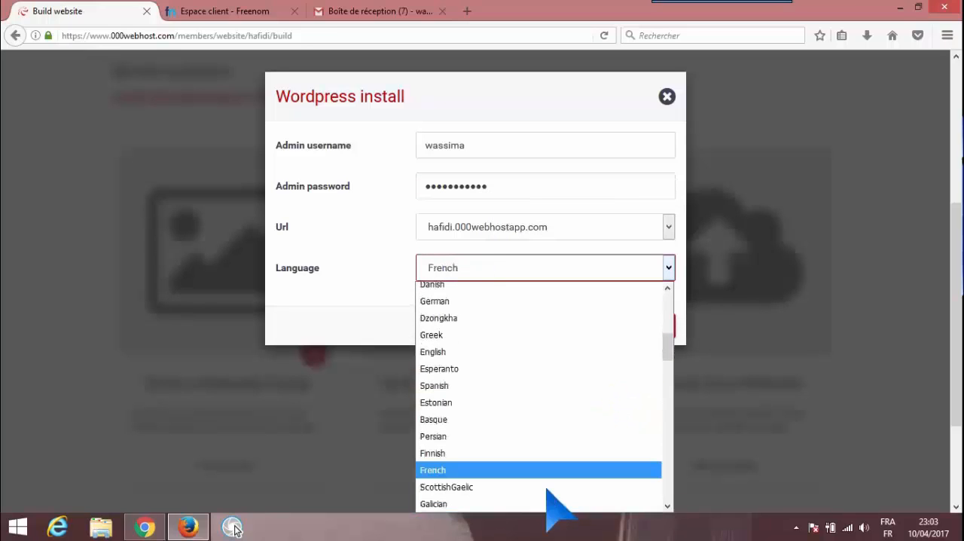
key(Return)
click(638, 329)
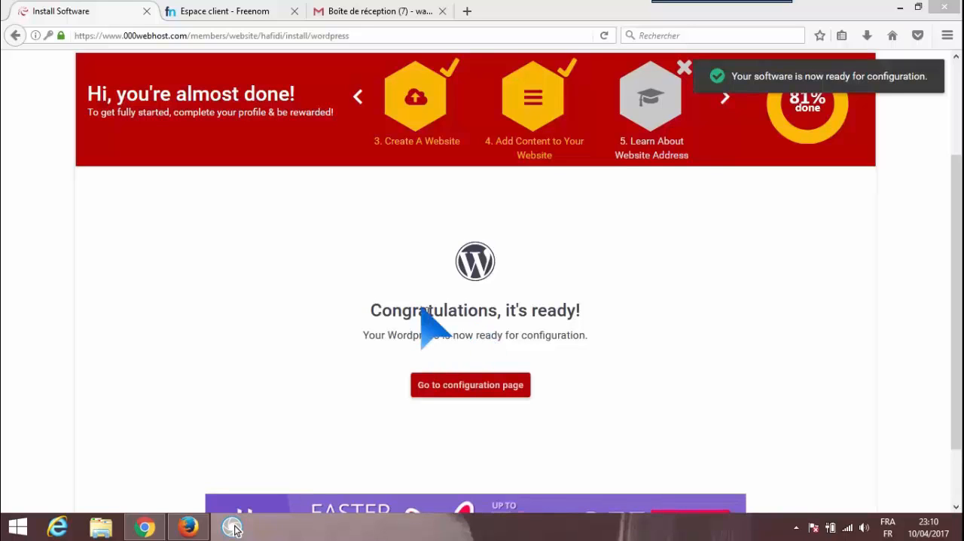
Go to the WordPress configuration page and enter the account's e-mail address in the login form
click(467, 387)
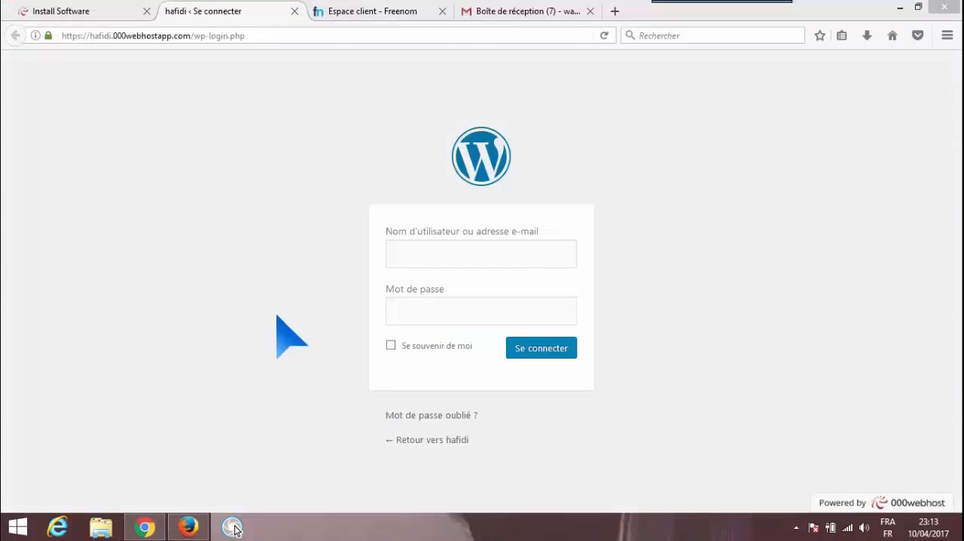
click(415, 257)
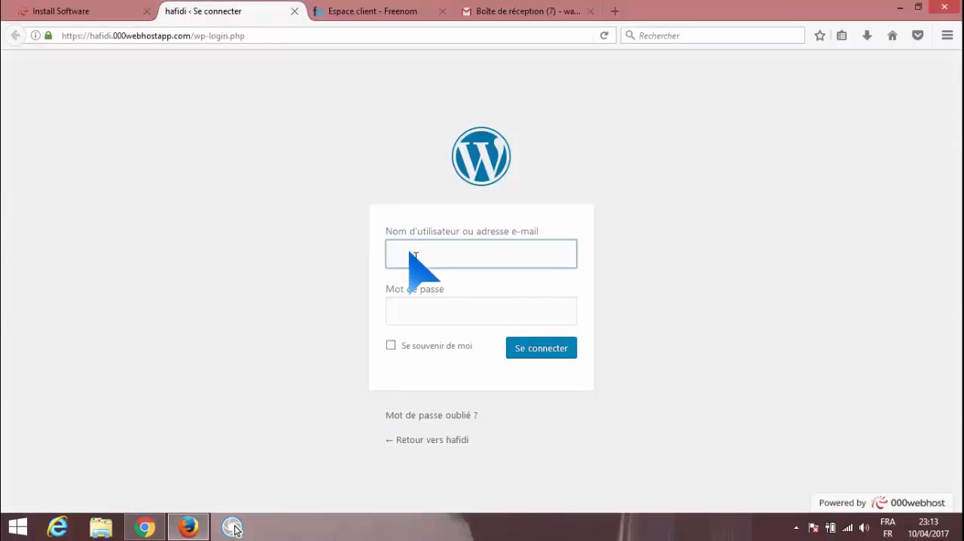
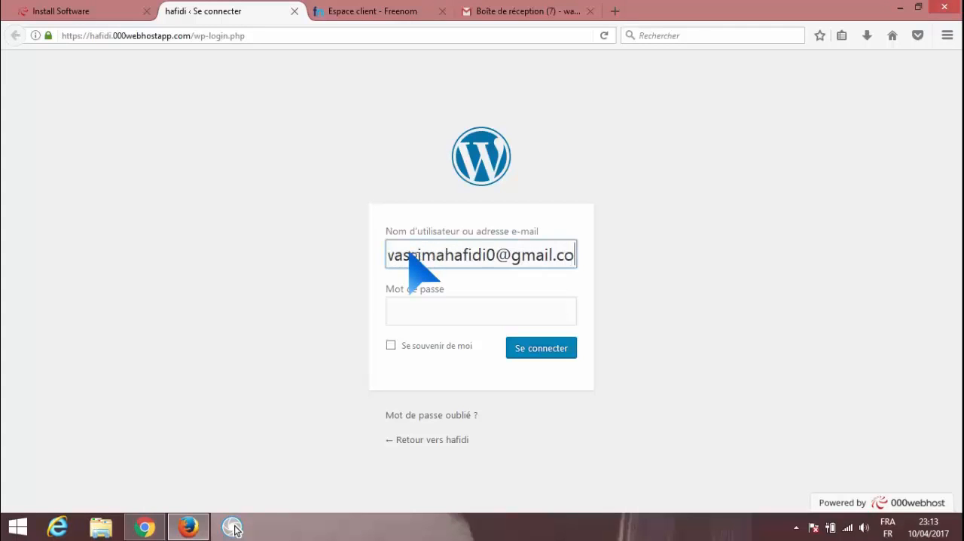
Enter the account password, correcting the mistyped characters, and log in to WordPress
key(Tab)
text(••••)
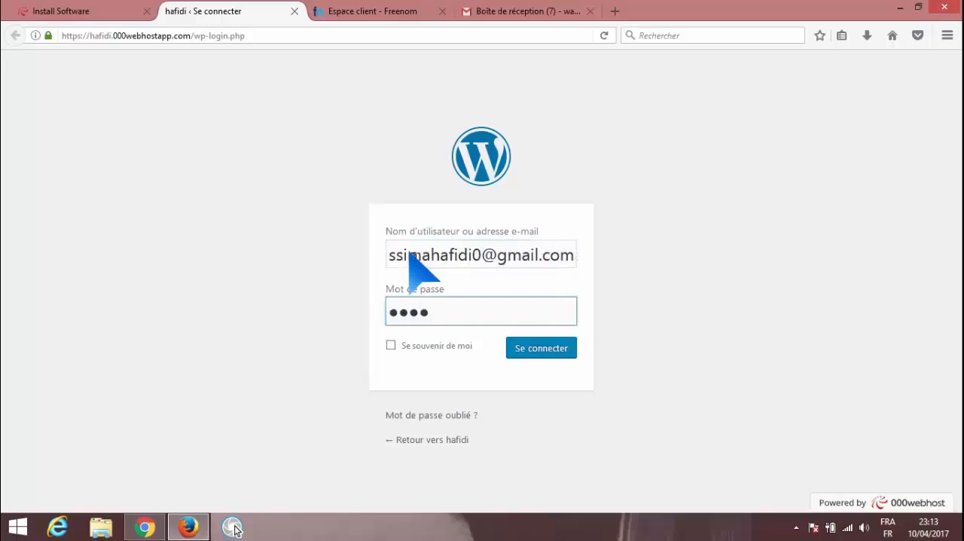
text(•••)
key(BackSpace)
key(BackSpace)
key(BackSpace)
key(BackSpace)
key(BackSpace)
key(BackSpace)
key(BackSpace)
text(•••••••••••)
click(525, 350)
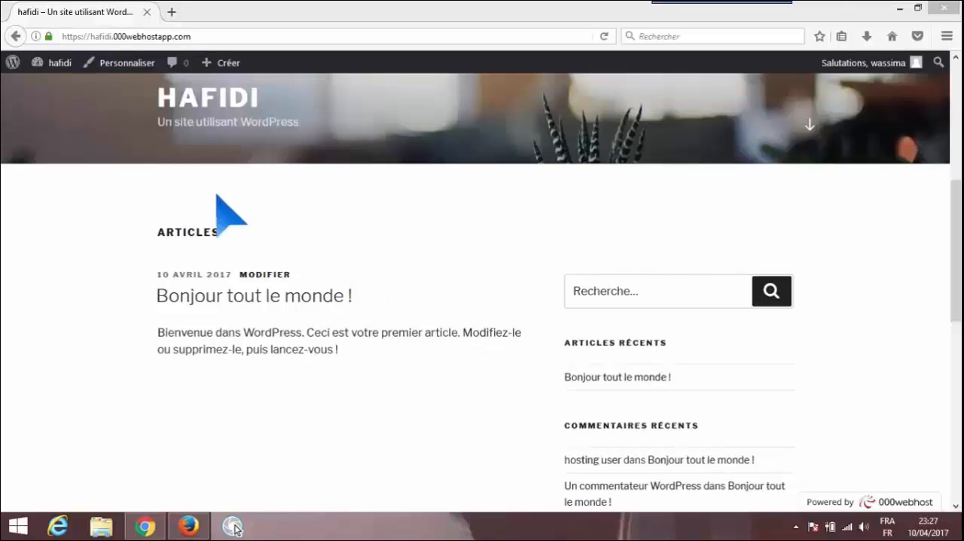
Go from the site's front page to the WordPress dashboard and open the Thèmes management page
click(61, 63)
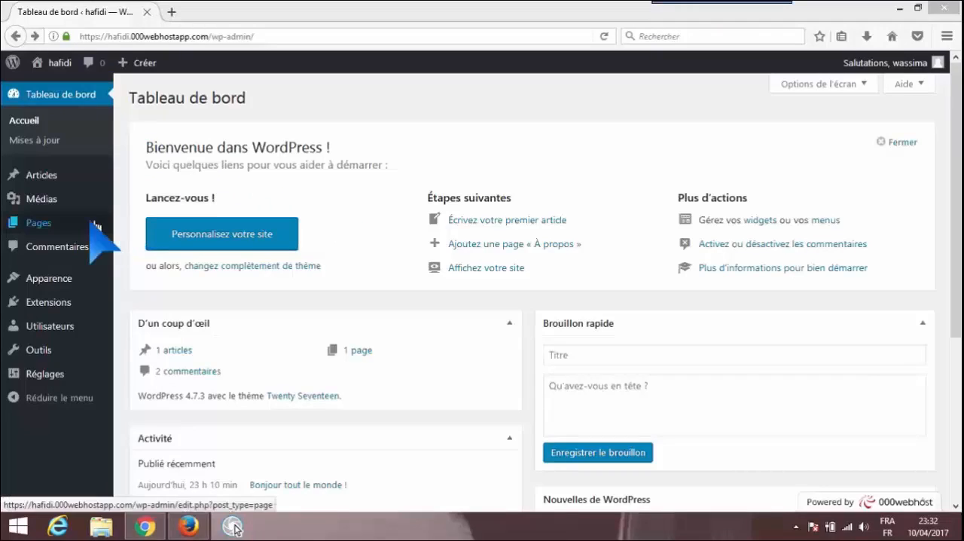
mouse_move(95, 225)
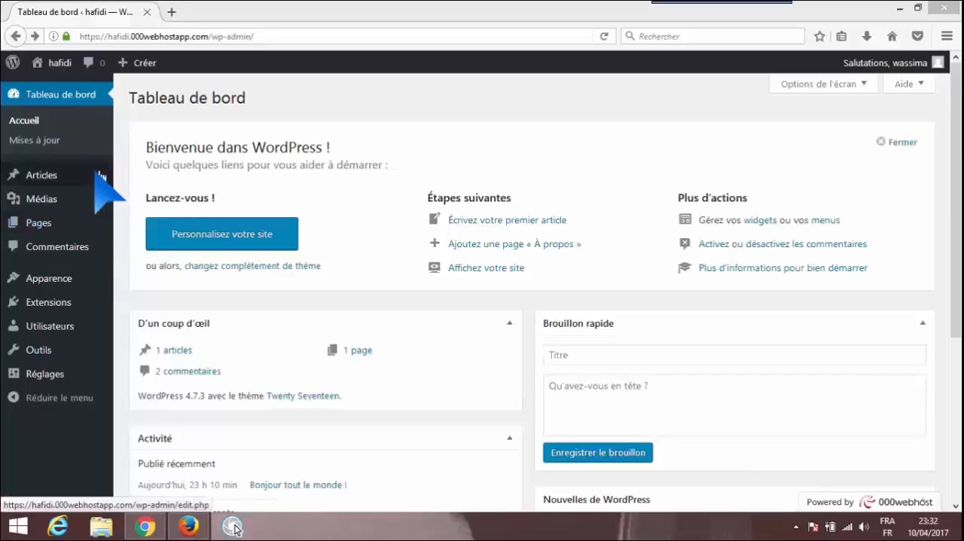
mouse_move(95, 181)
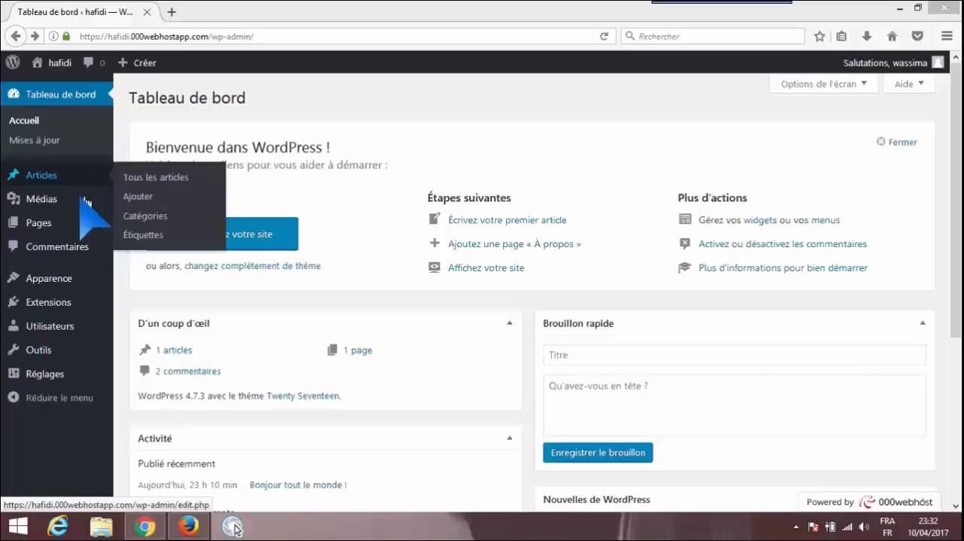
mouse_move(96, 202)
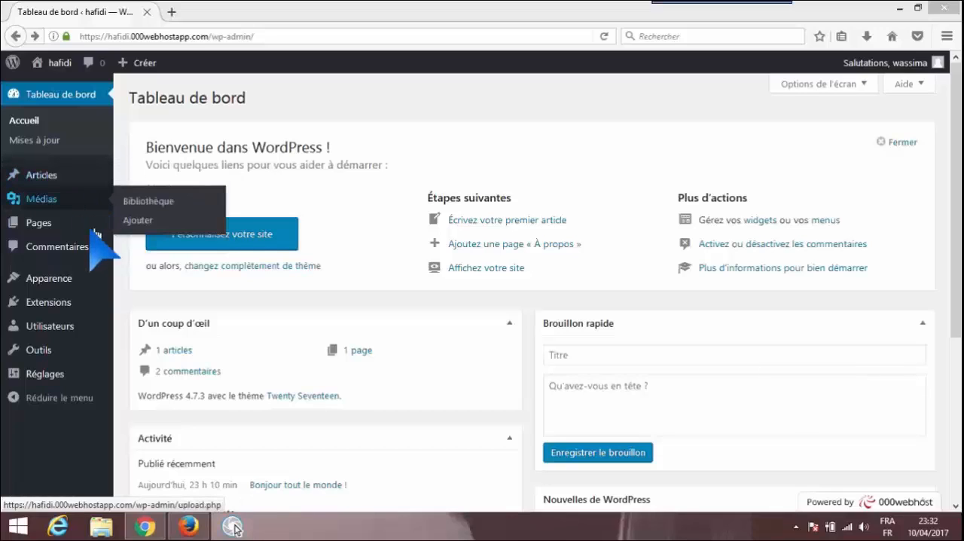
mouse_move(109, 285)
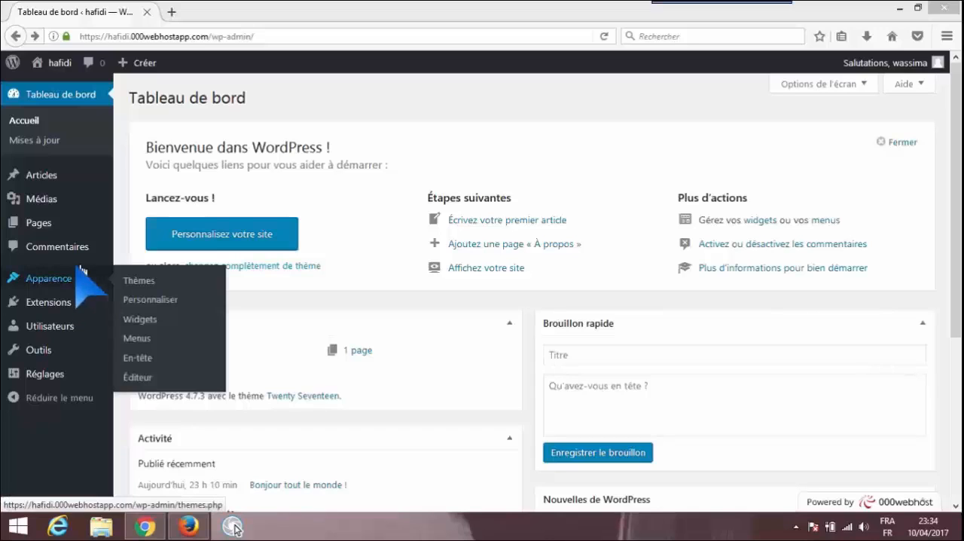
mouse_move(87, 281)
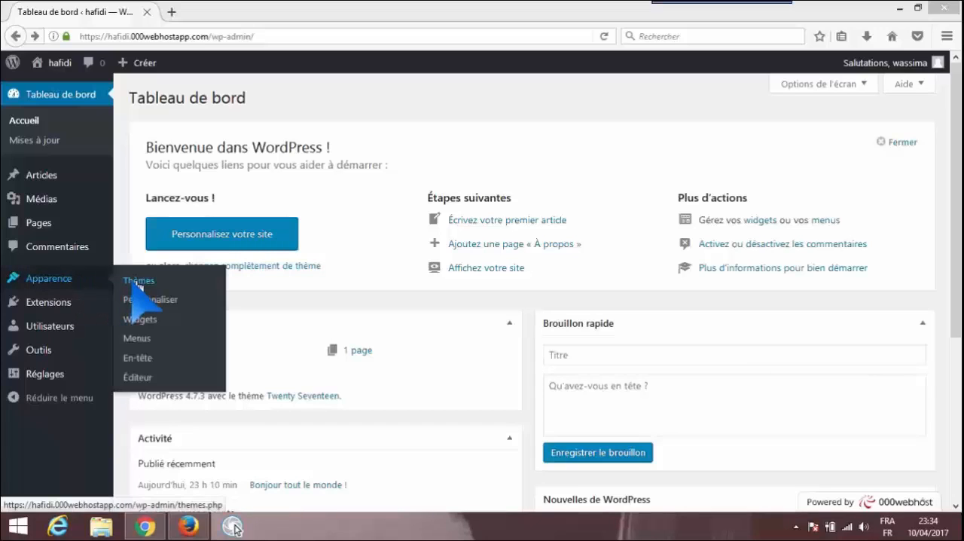
click(138, 283)
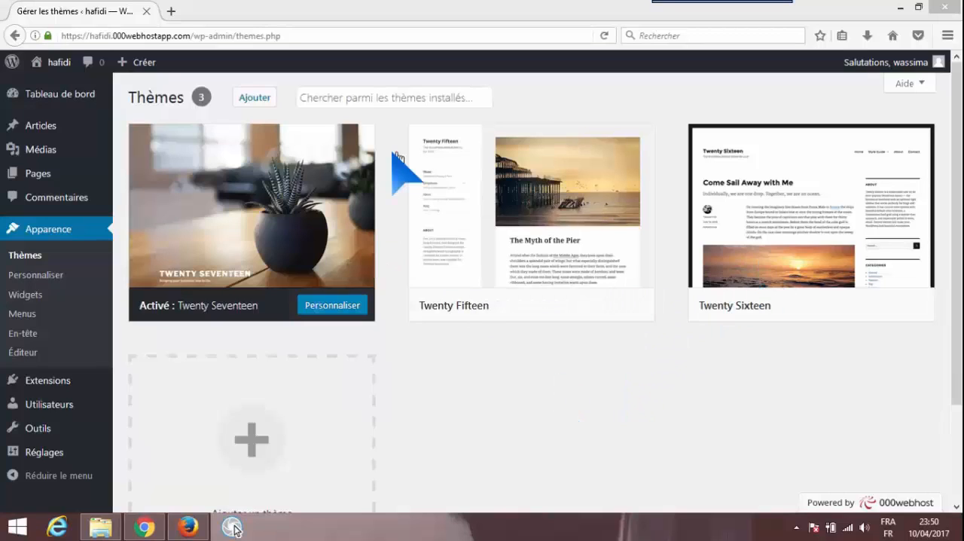
Start adding a new theme, browse the available themes and search for islemag
click(269, 100)
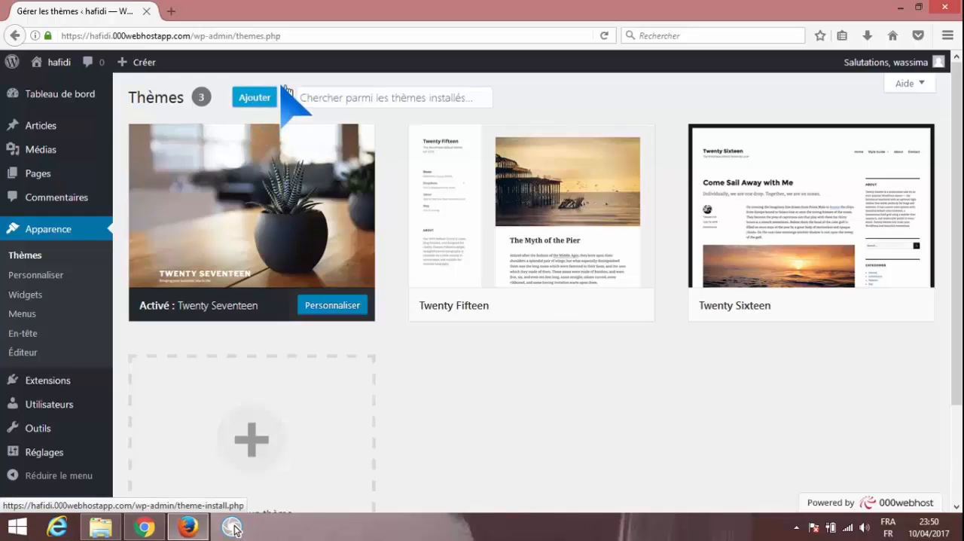
click(276, 93)
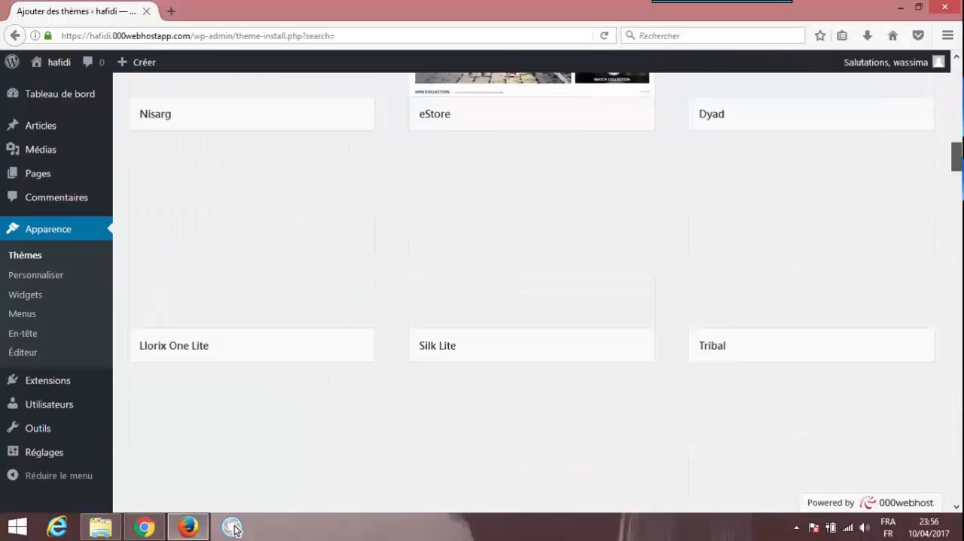
scroll(235, 530, down, 3)
scroll(235, 529, up, 12)
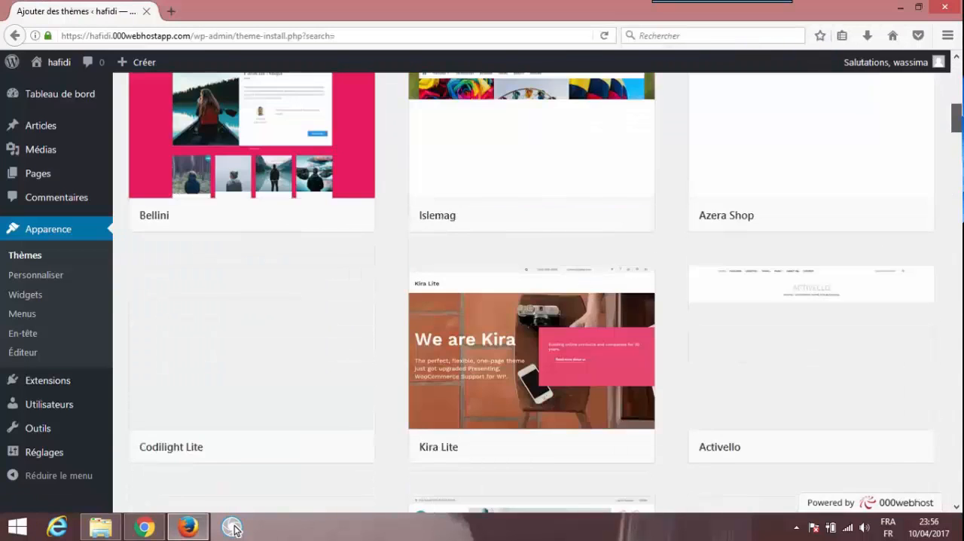
scroll(531, 301, up, 7)
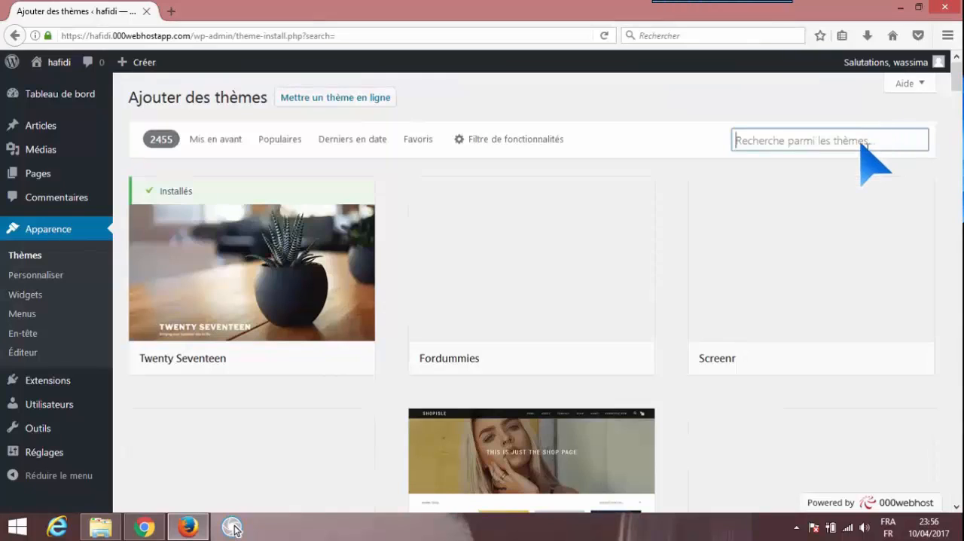
text(isle)
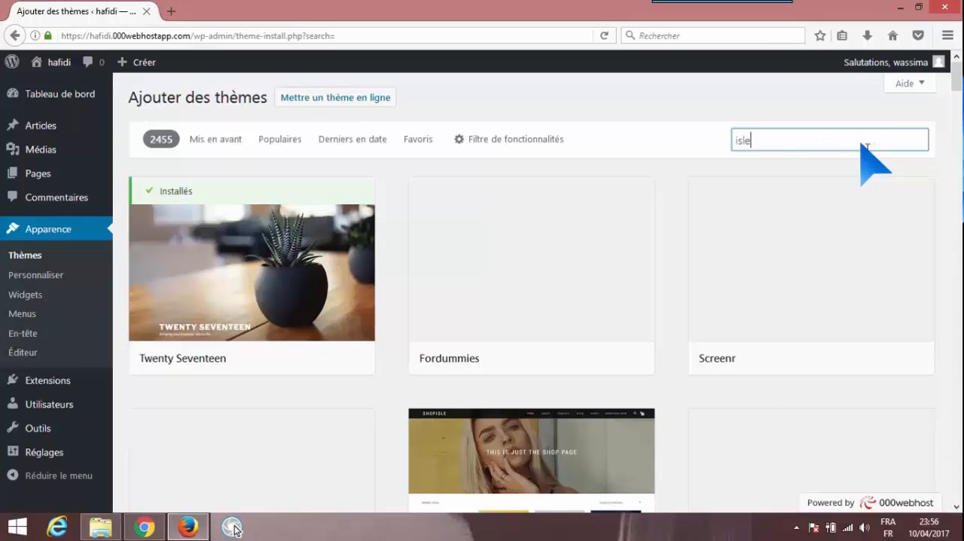
text(mag)
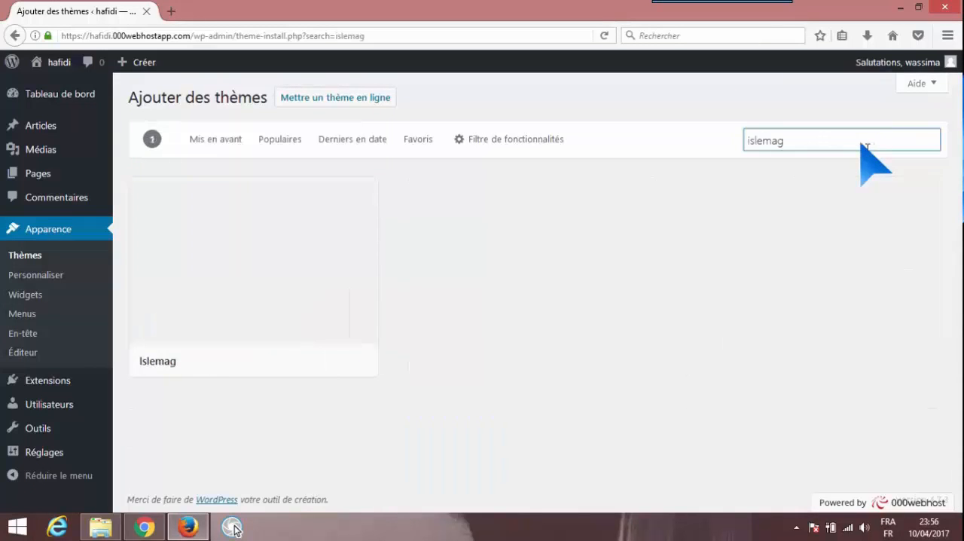
Install the Islemag theme from the search results and activate it
mouse_move(363, 312)
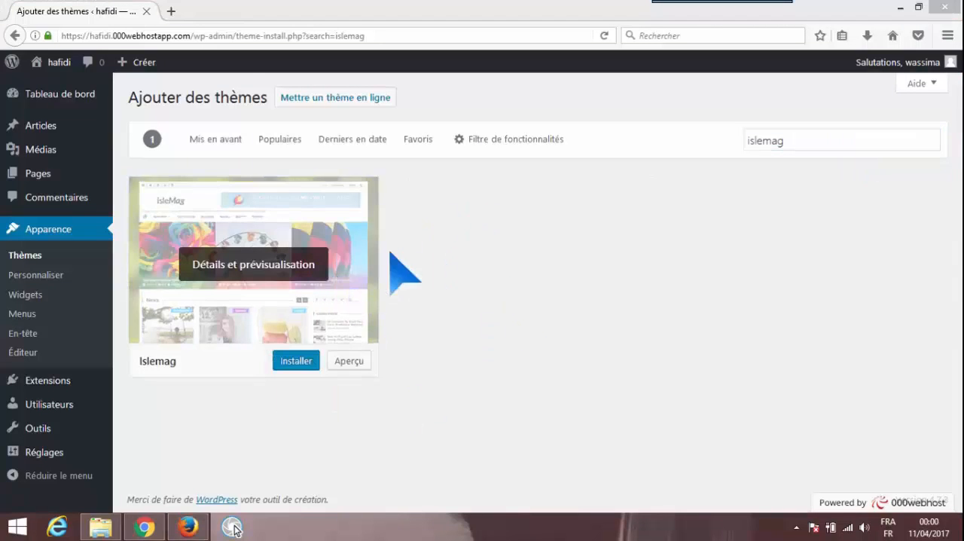
click(304, 362)
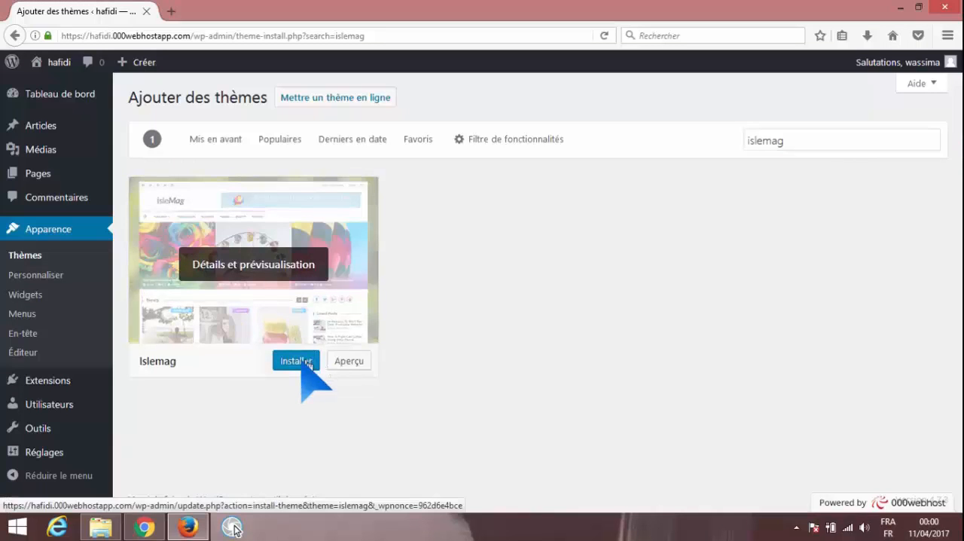
click(306, 363)
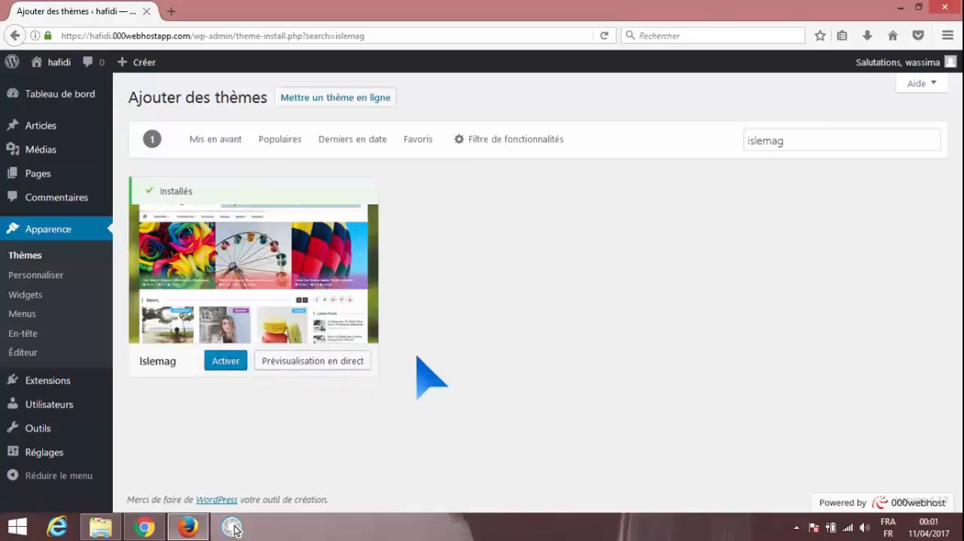
click(234, 368)
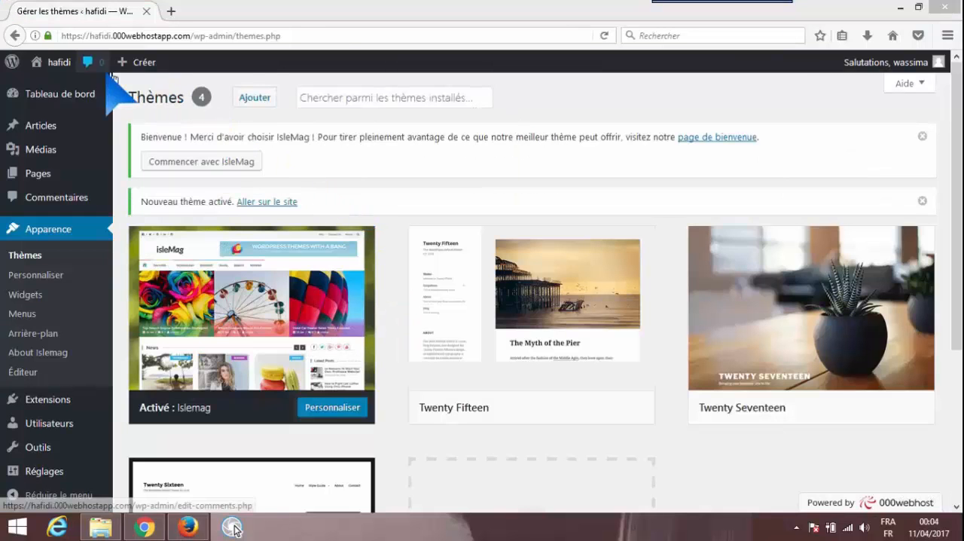
Visit the site's front page to examine the Islemag theme and return to the dashboard
click(64, 63)
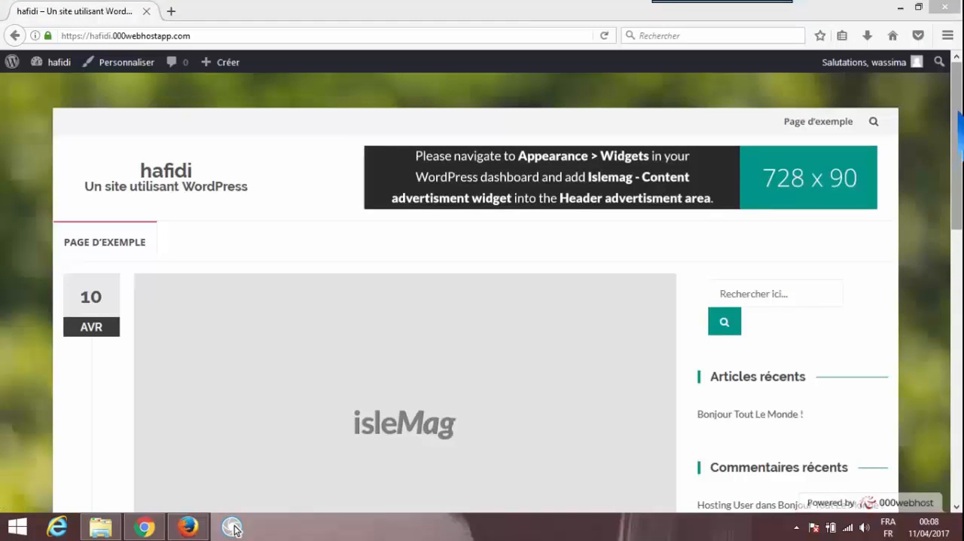
mouse_move(958, 113)
mouse_down()
mouse_move(957, 278)
mouse_move(954, 113)
mouse_up()
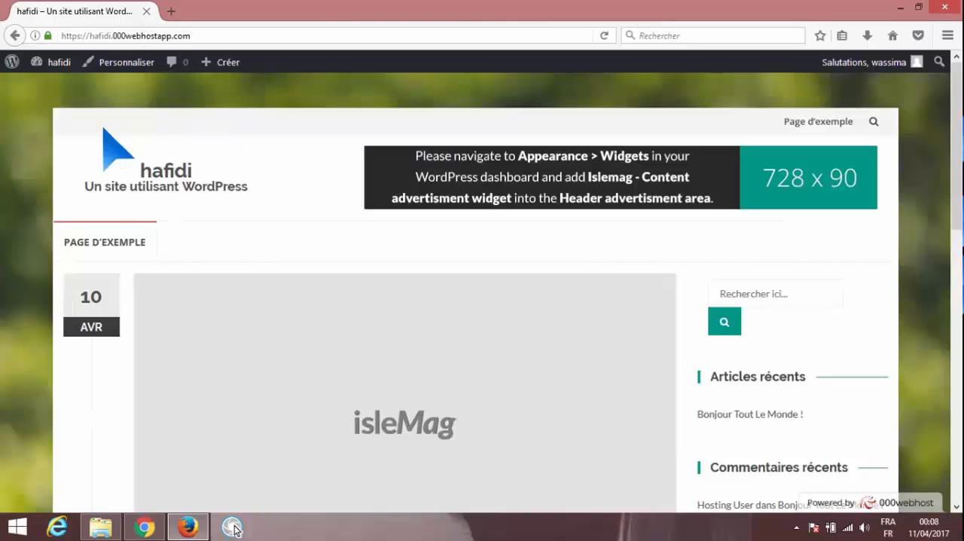
click(64, 65)
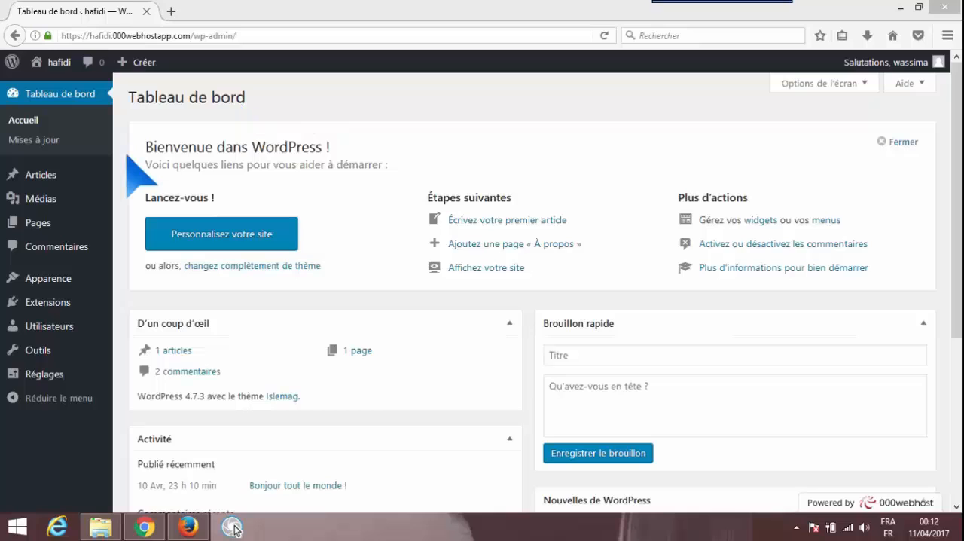
Open the theme customizer for the site and show its Identité du site settings
mouse_move(82, 281)
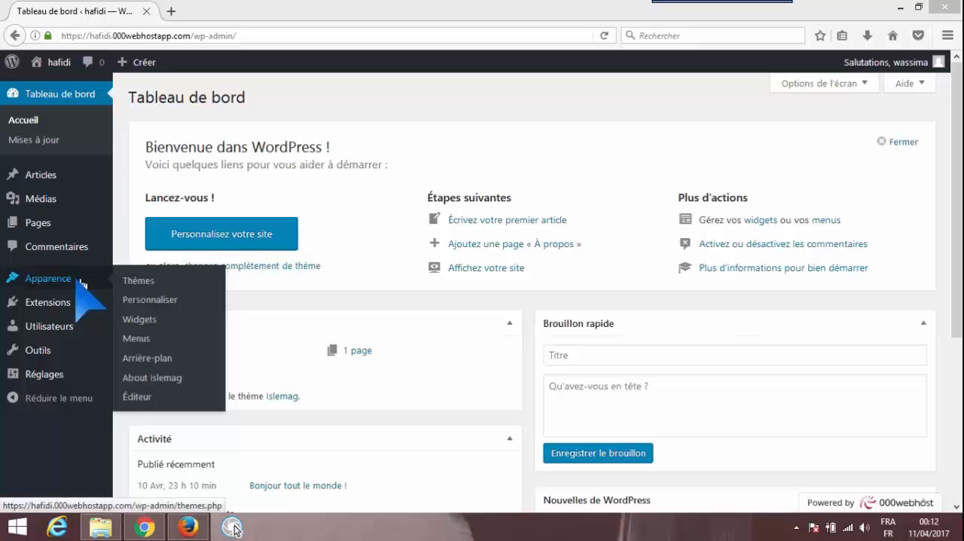
click(133, 300)
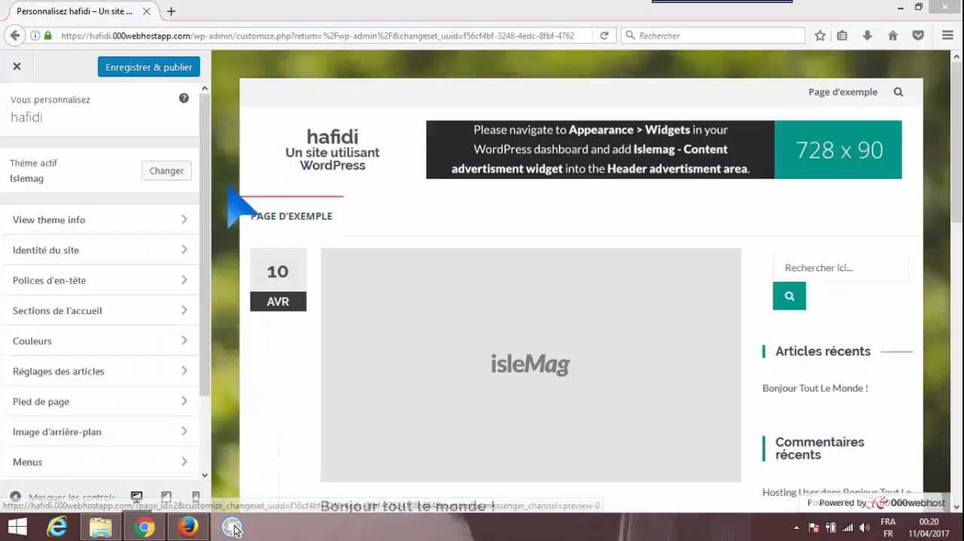
drag(207, 144, 217, 123)
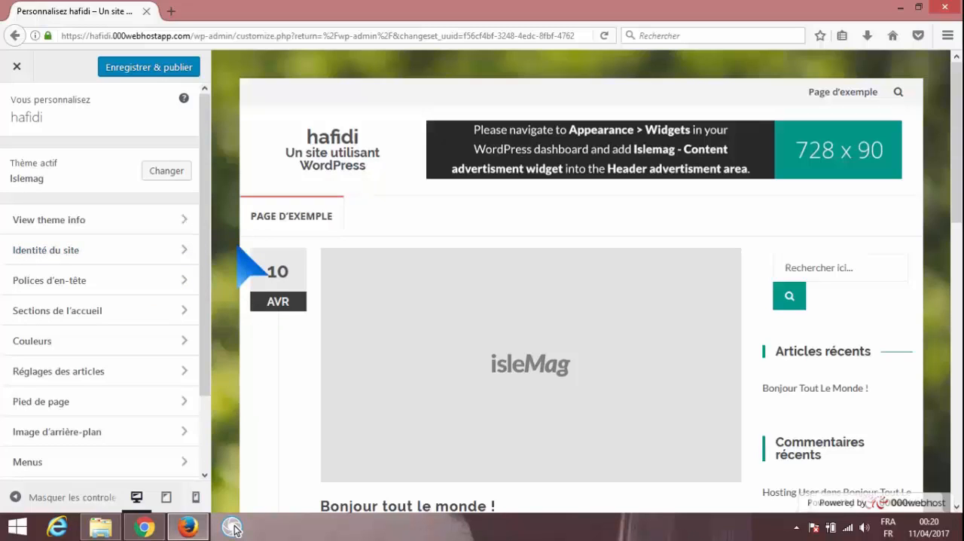
click(178, 256)
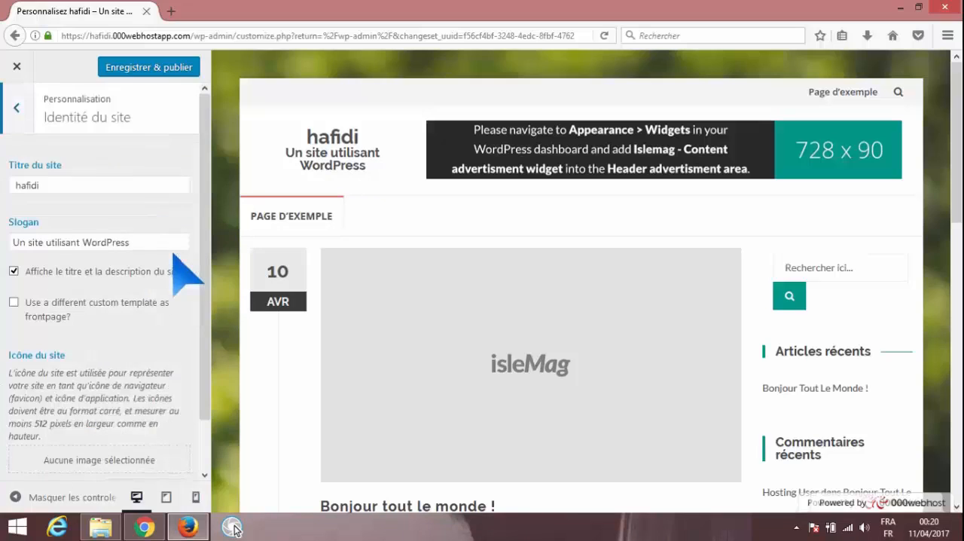
Change the site title to WN hafidi
double_click(120, 190)
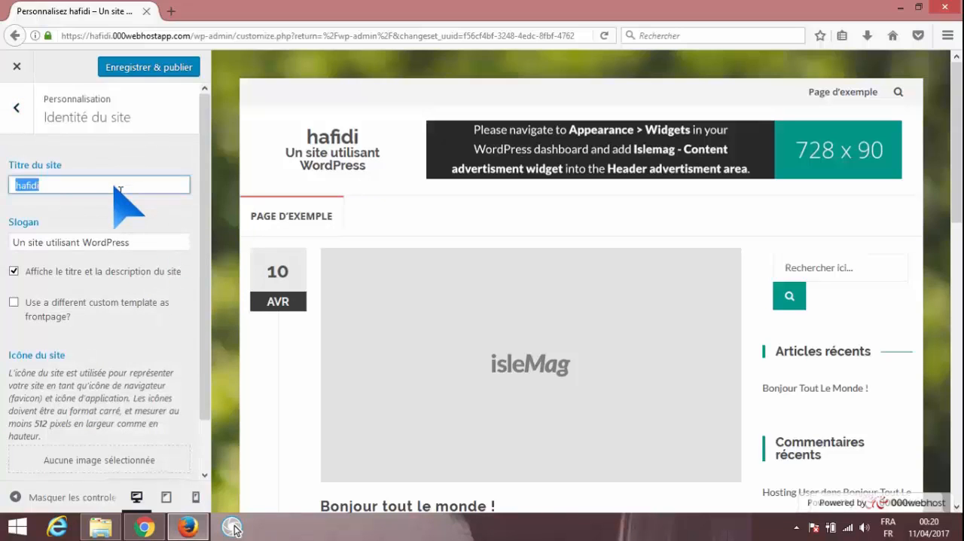
text(Wn)
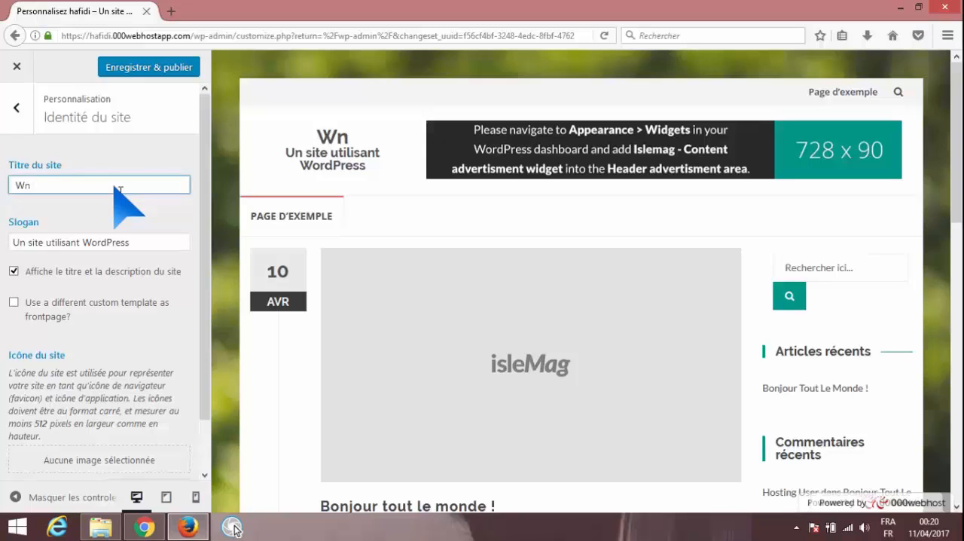
key(BackSpace)
text(Nhafidi)
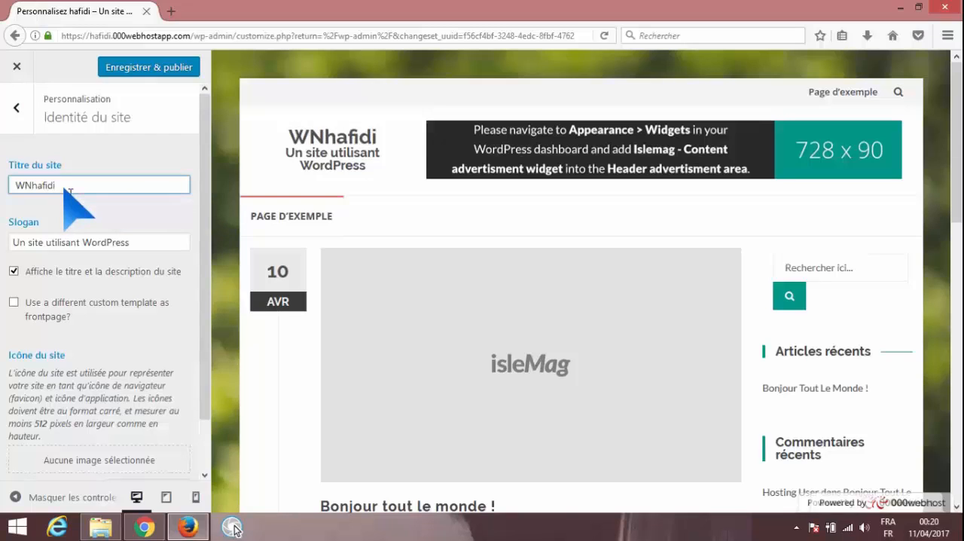
key(Left)
key(Left)
key(Left)
key(Left)
key(Left)
key(Left)
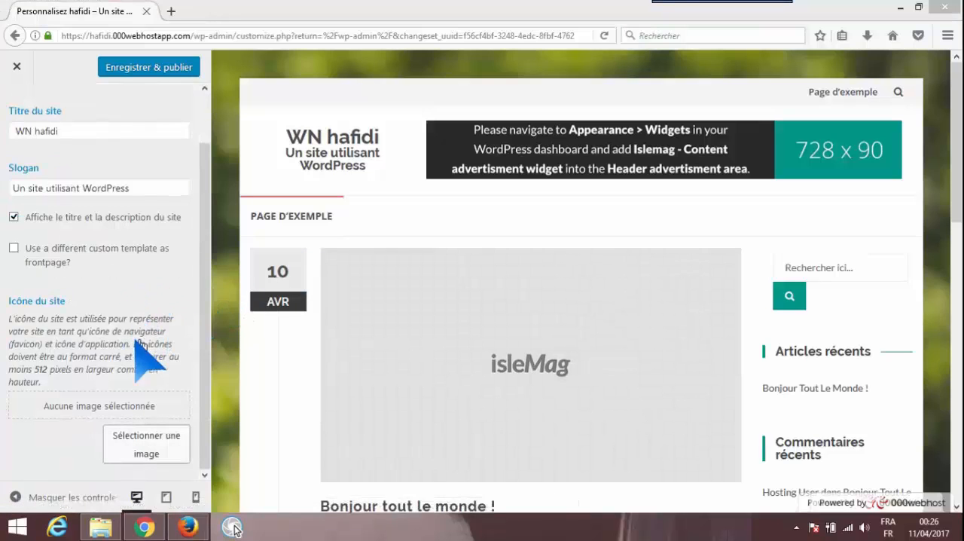
Upload the logo image from the desktop and use it as the site icon without cropping
click(147, 451)
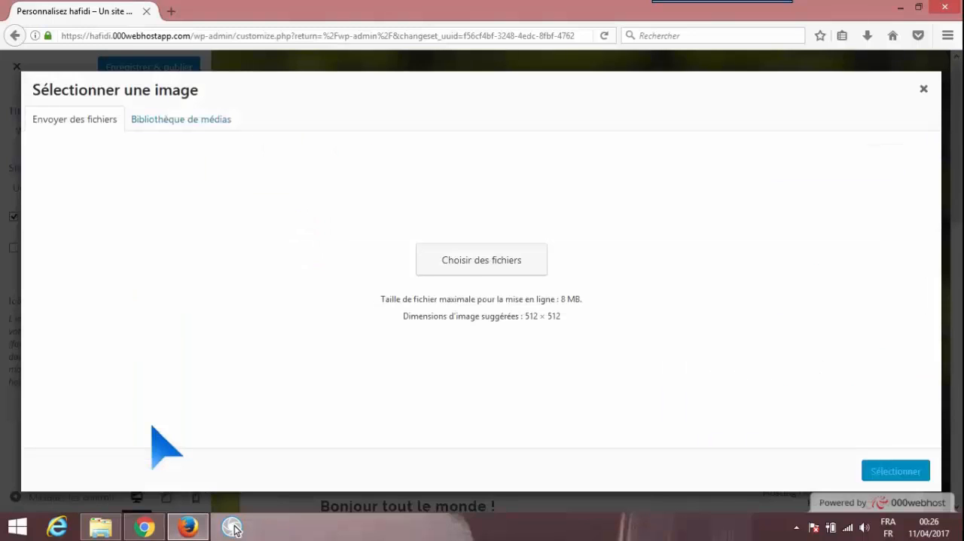
click(486, 305)
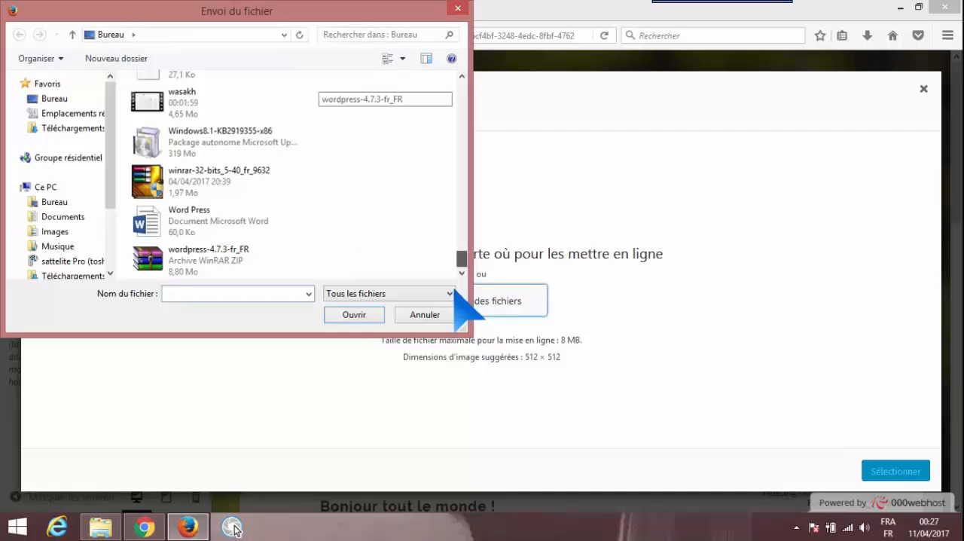
drag(461, 261, 465, 200)
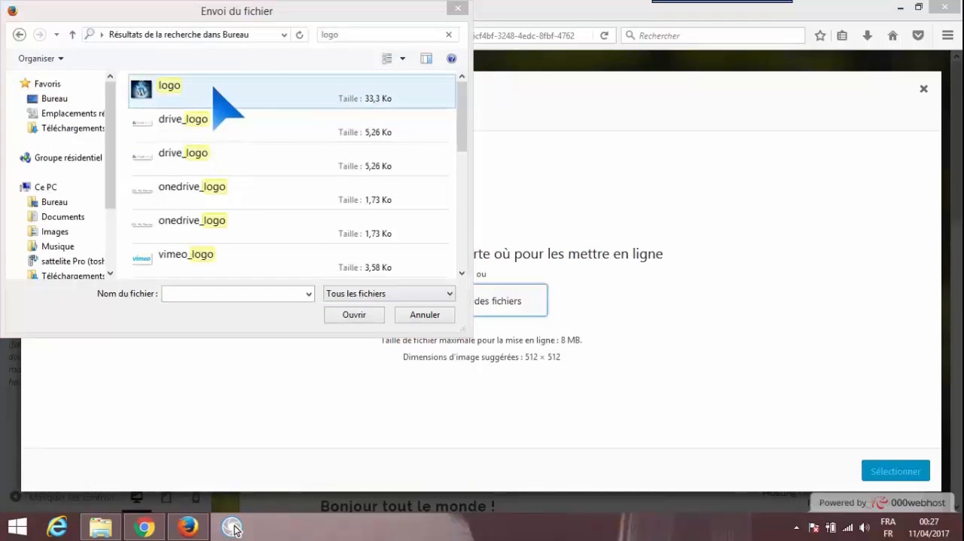
click(226, 94)
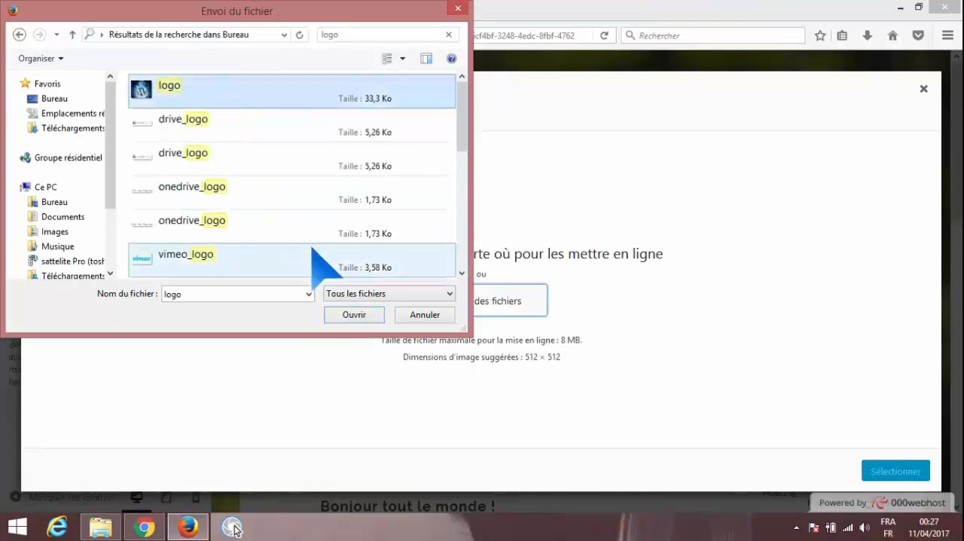
click(351, 315)
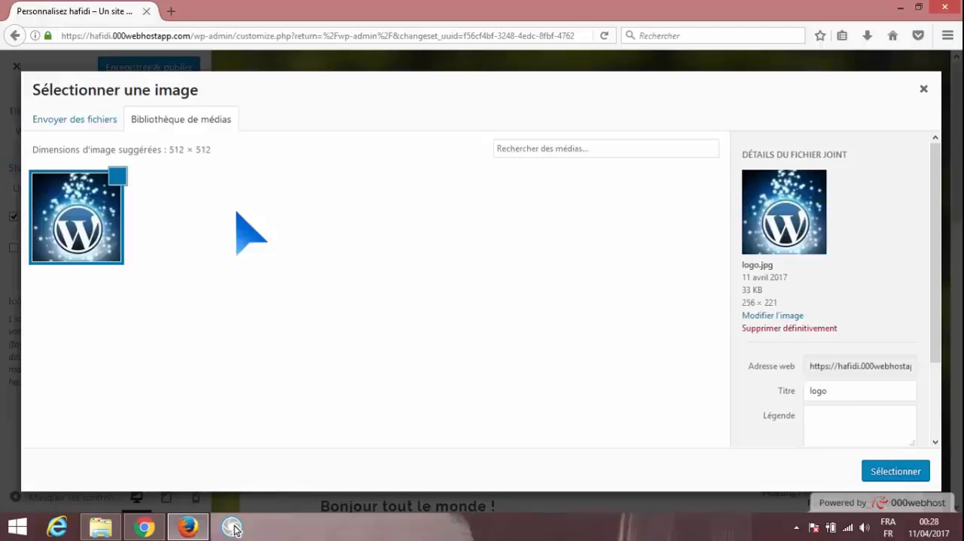
click(903, 475)
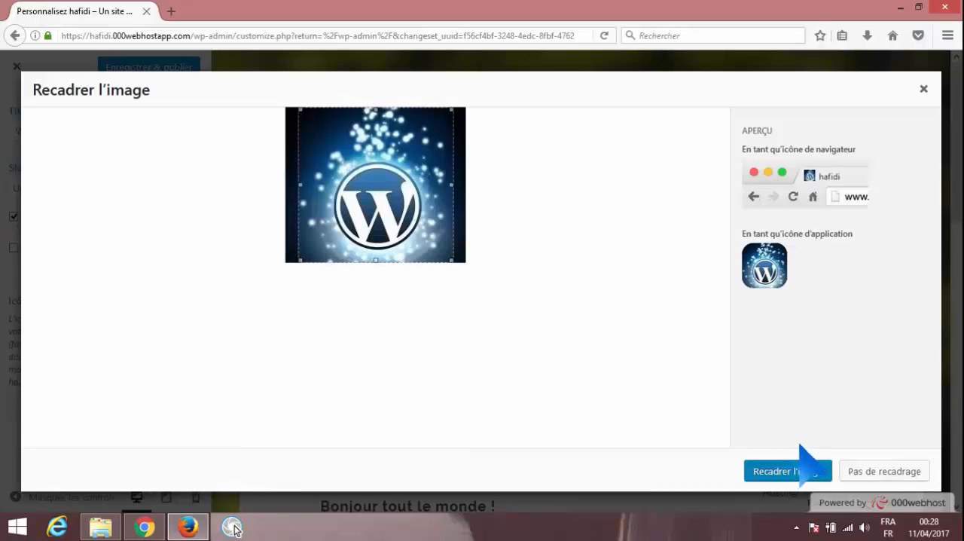
click(877, 471)
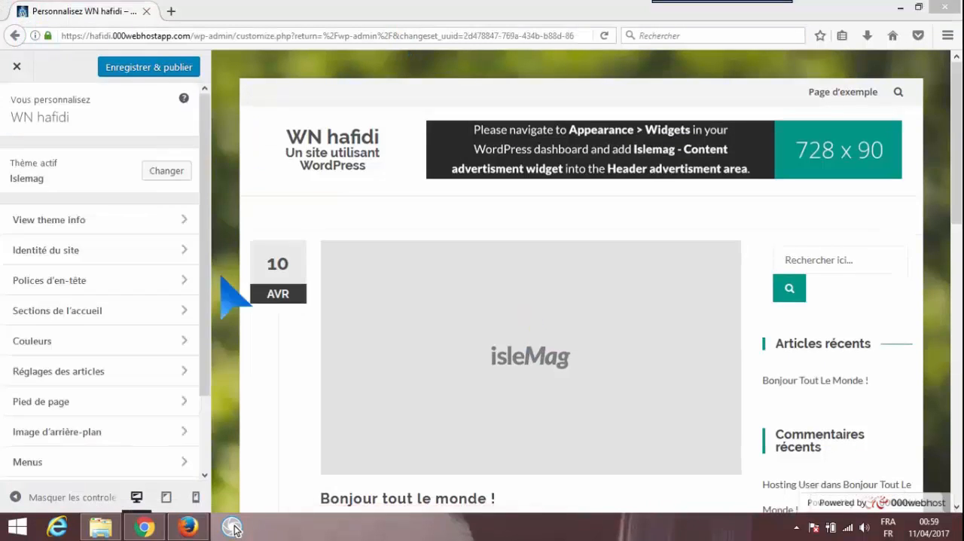
Create a menu named Menu, displayed in the Principal location with top-level pages added automatically
click(197, 463)
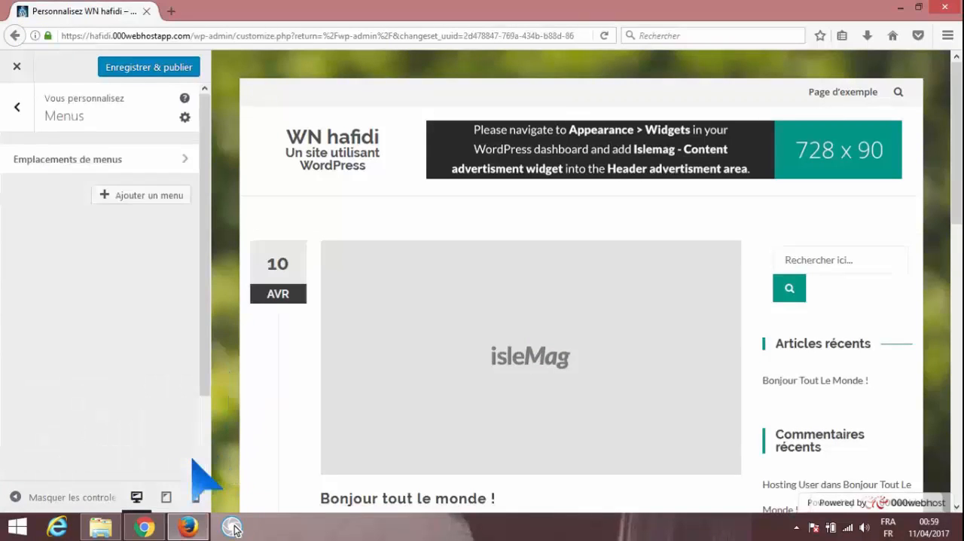
click(162, 197)
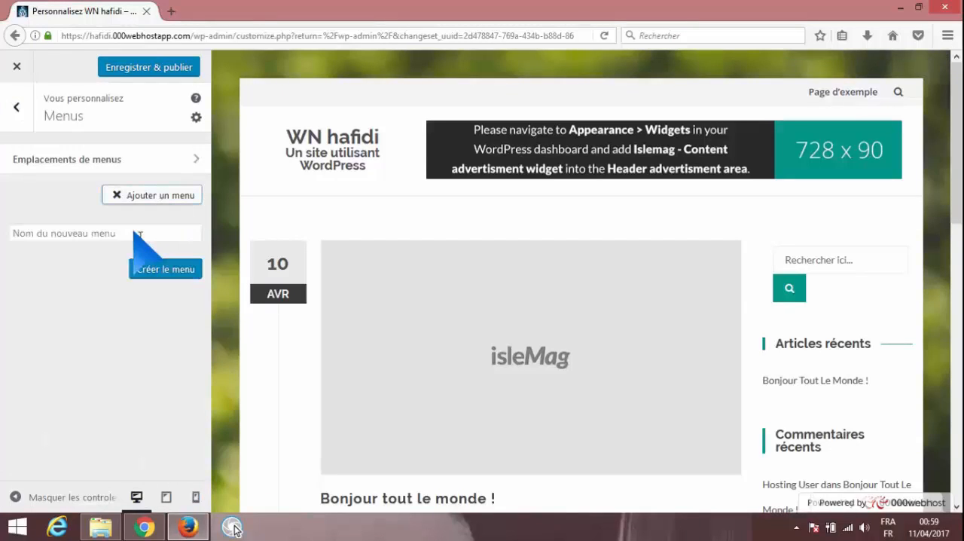
click(138, 235)
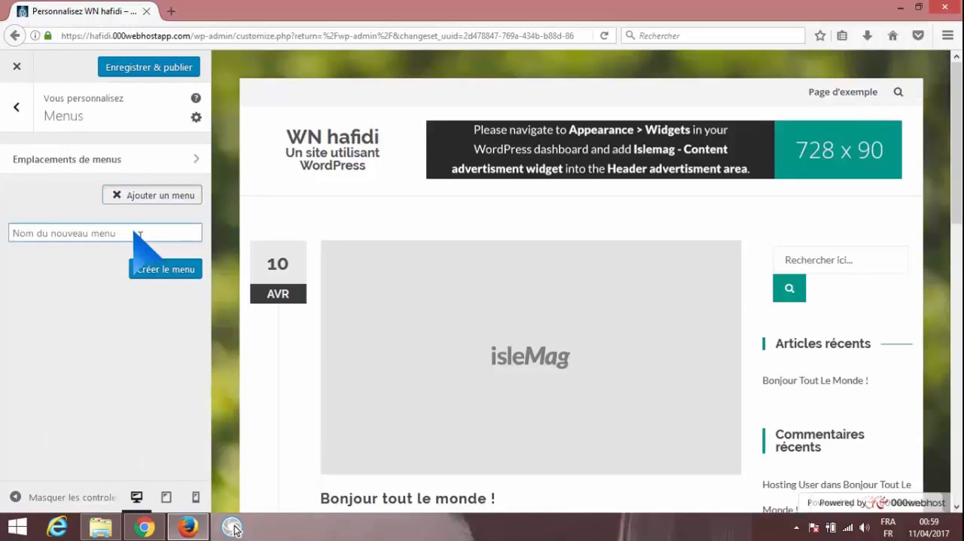
text(Menu)
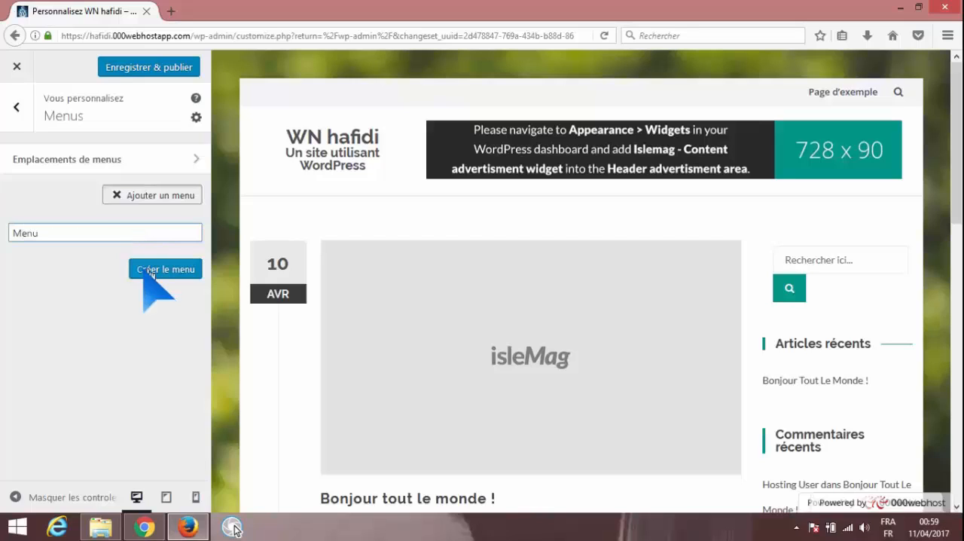
click(151, 271)
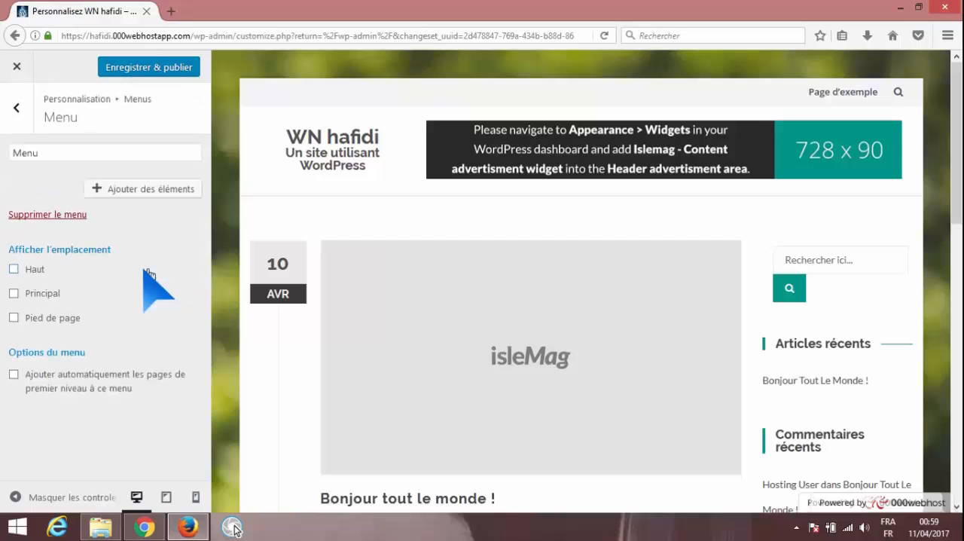
click(14, 293)
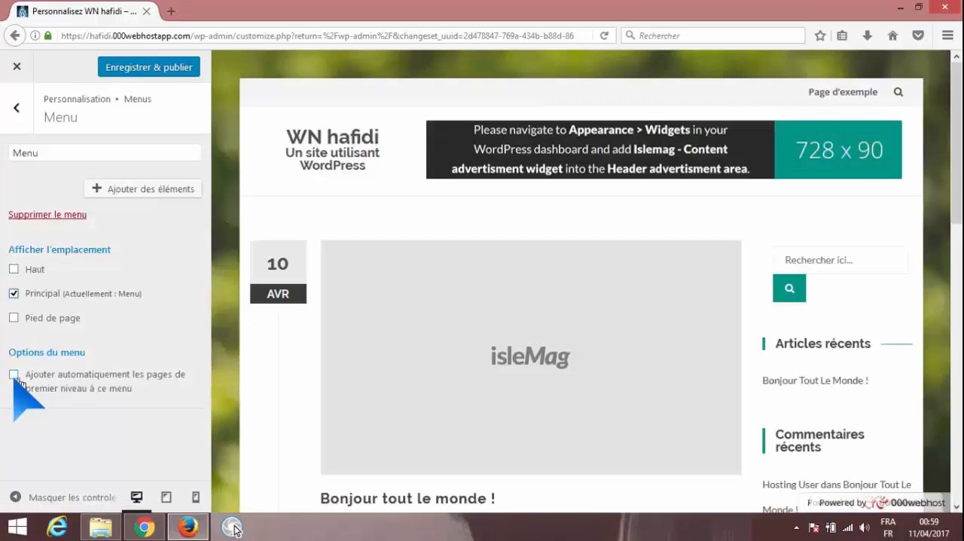
click(14, 375)
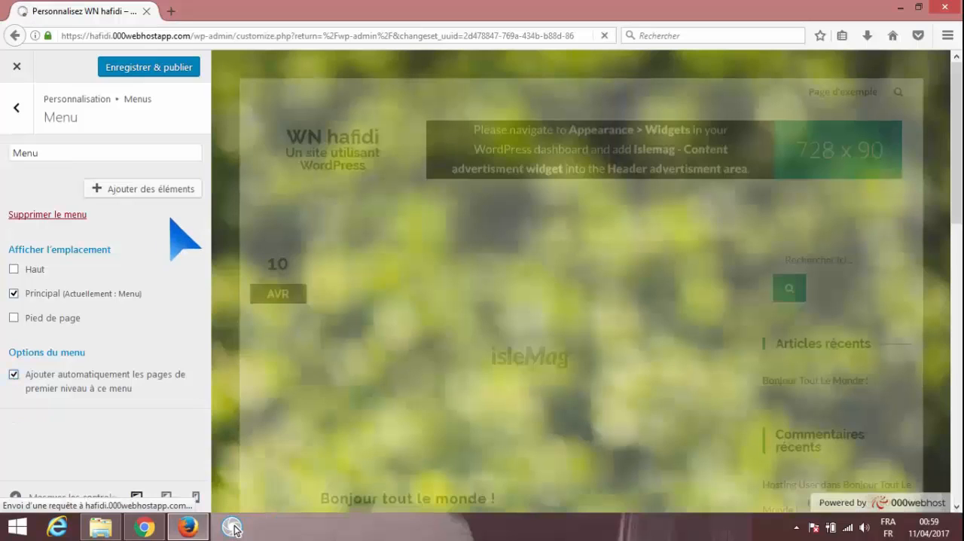
Add the Acceuil and Contacts pages to the new menu and publish the changes
click(173, 193)
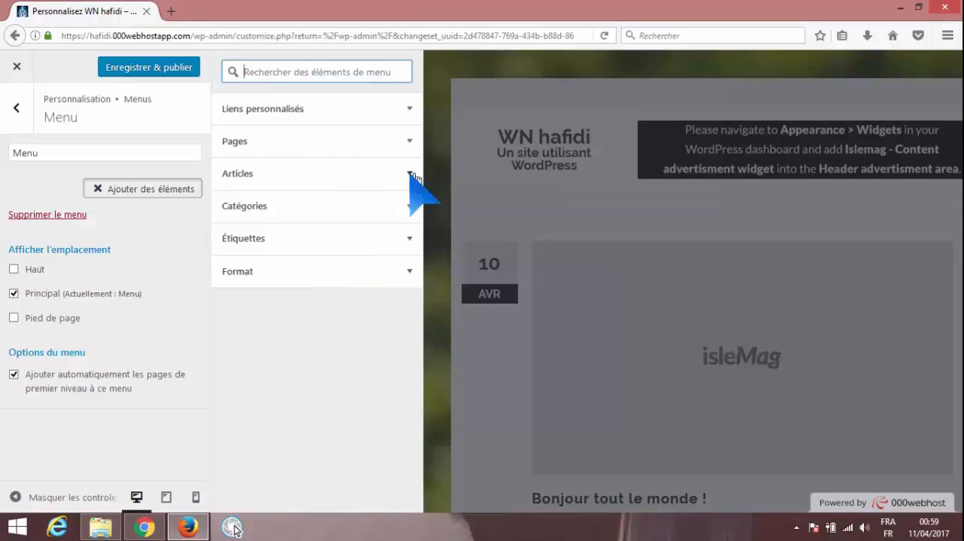
click(409, 142)
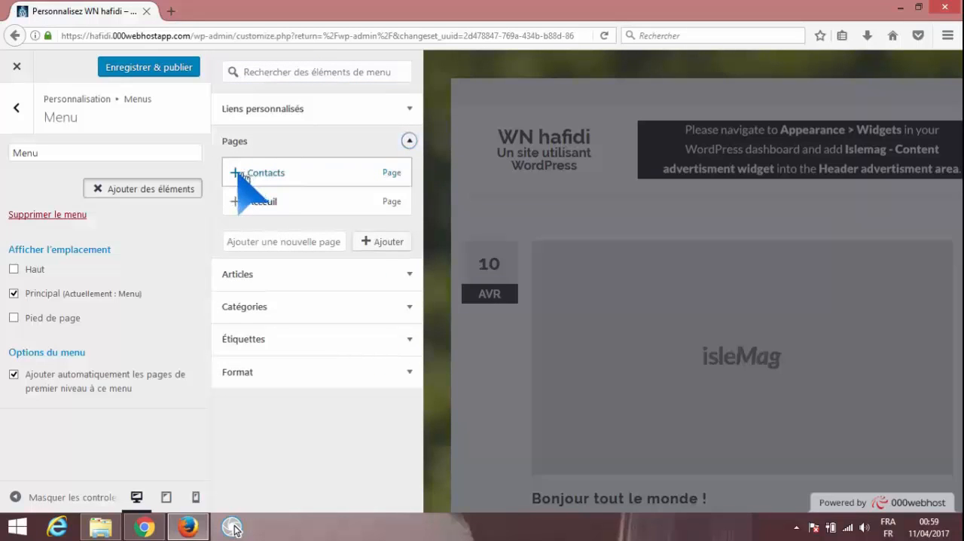
click(240, 200)
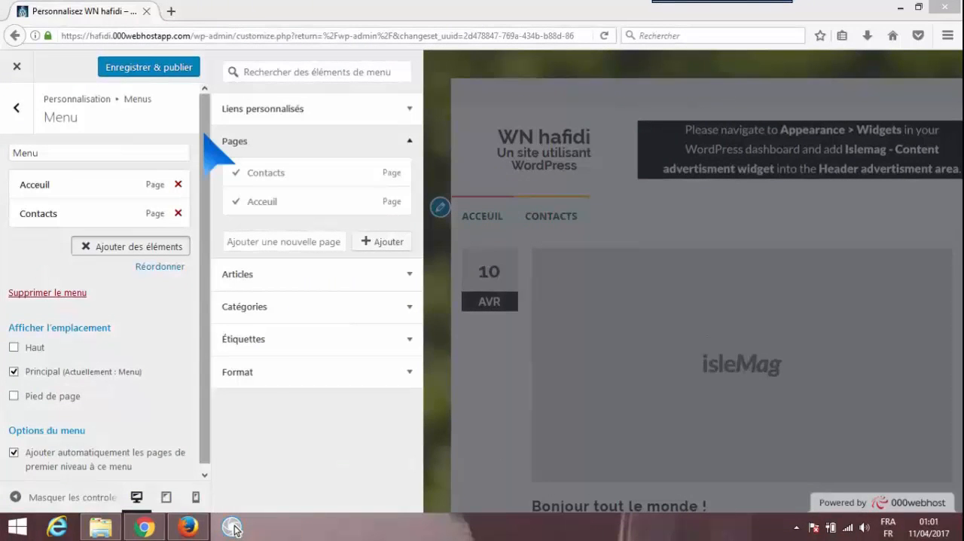
click(171, 74)
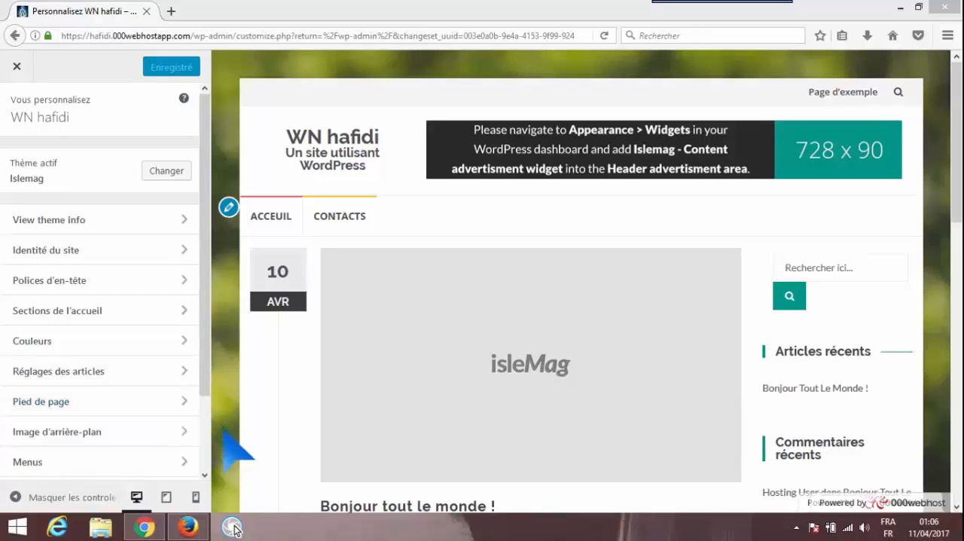
Replace the site's background image with the uploaded images.jpeg from the desktop and publish the change
click(187, 431)
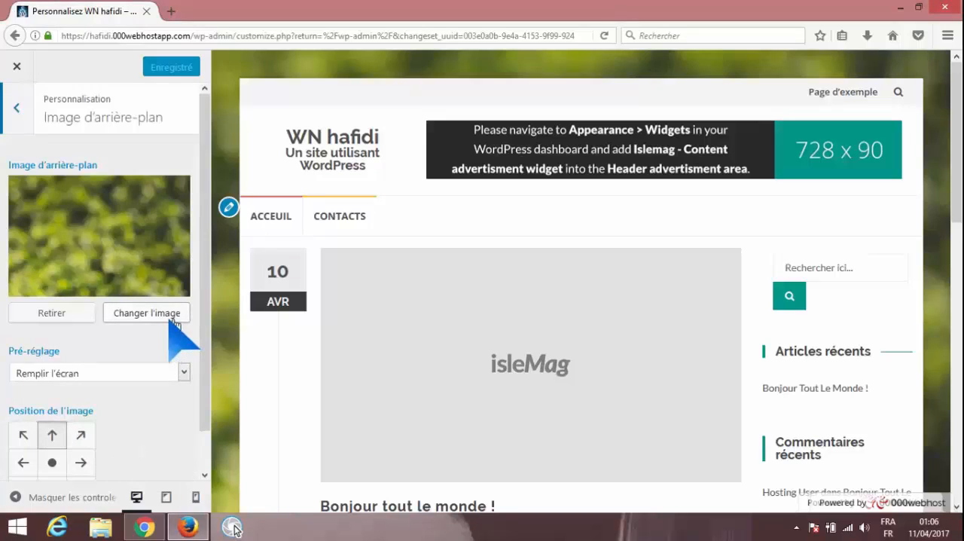
click(174, 320)
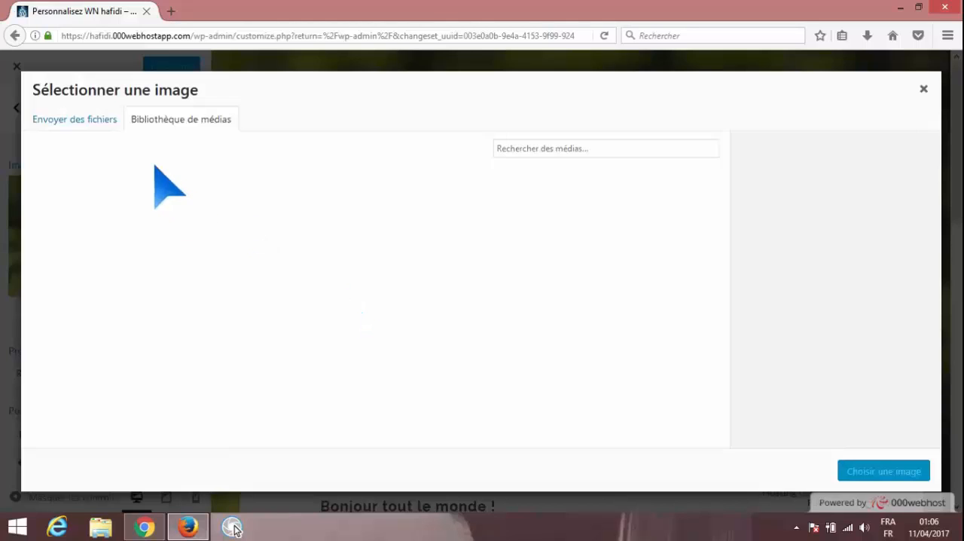
click(108, 130)
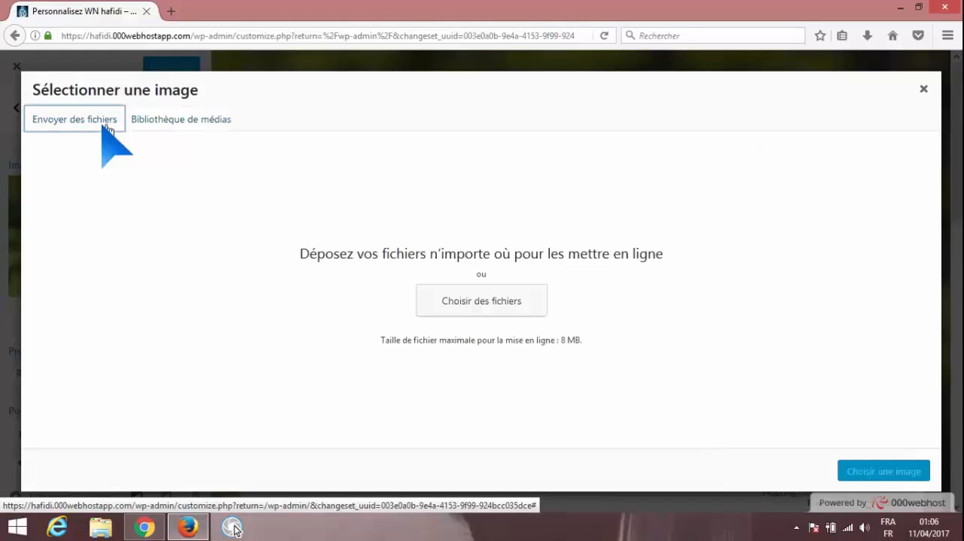
click(481, 300)
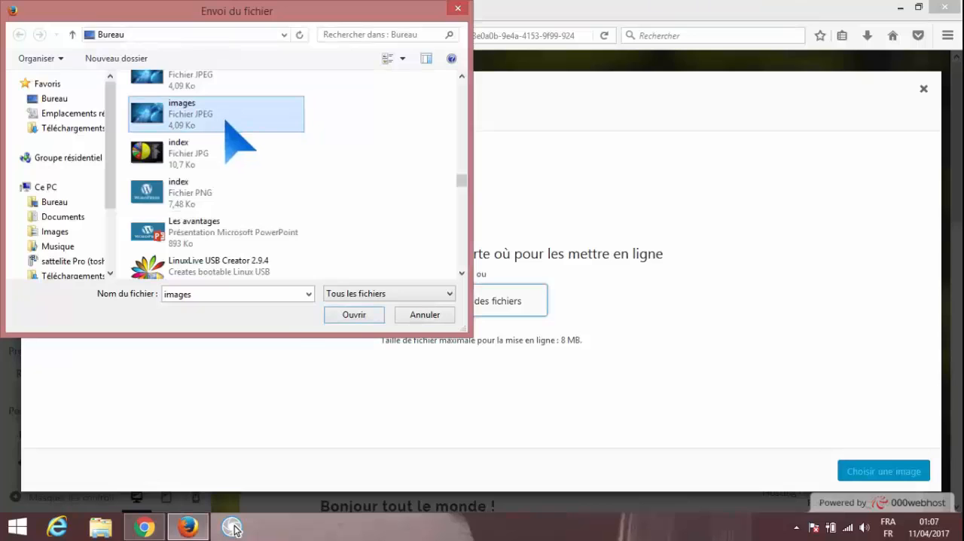
click(348, 315)
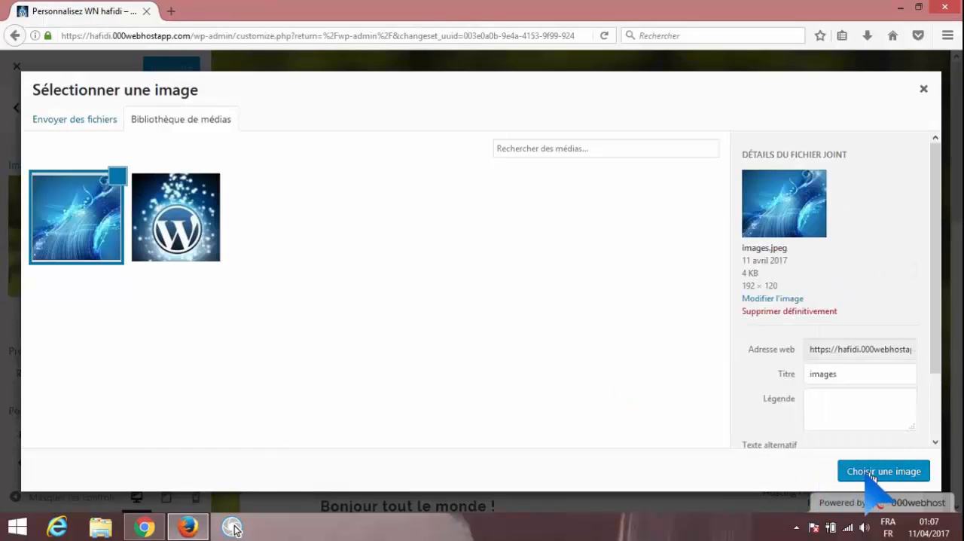
click(872, 475)
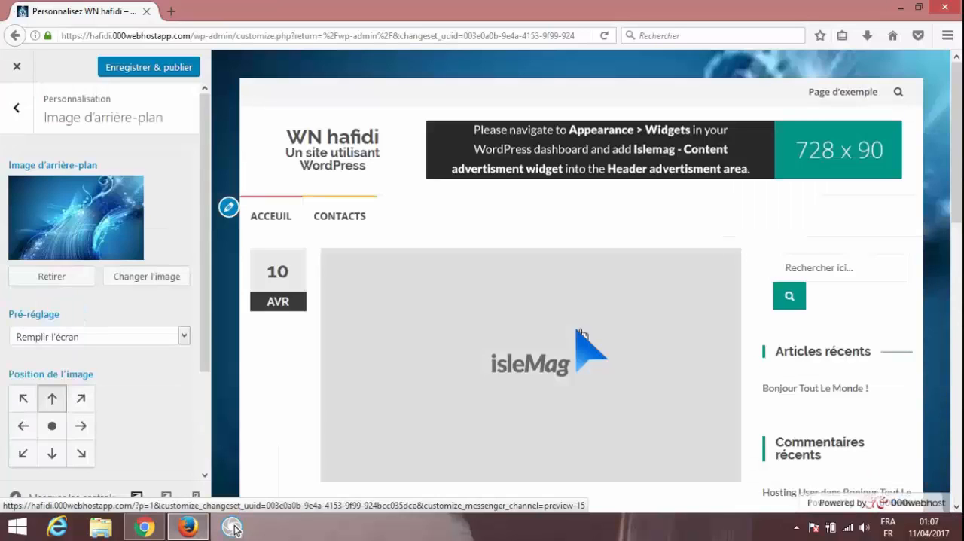
click(179, 68)
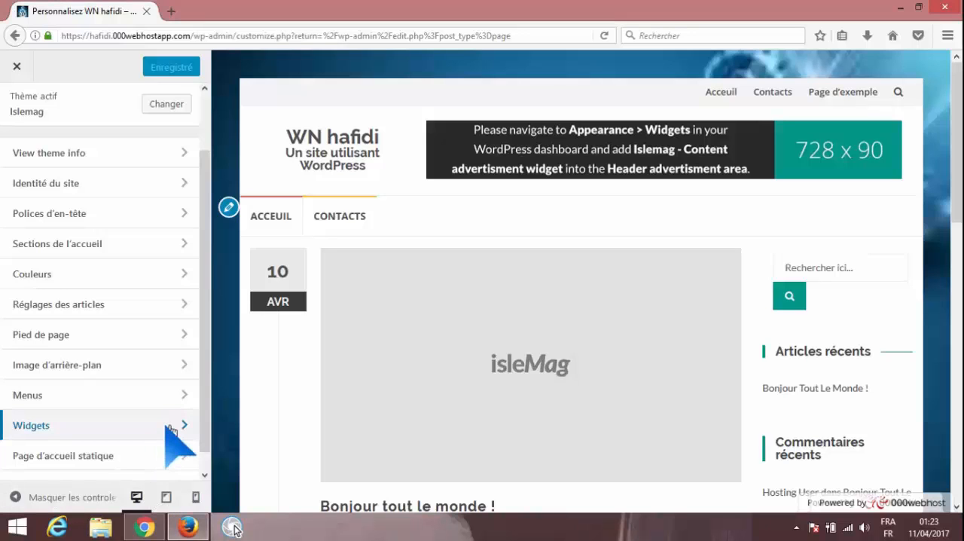
Remove the Archives widget from the Barre widget area
click(170, 426)
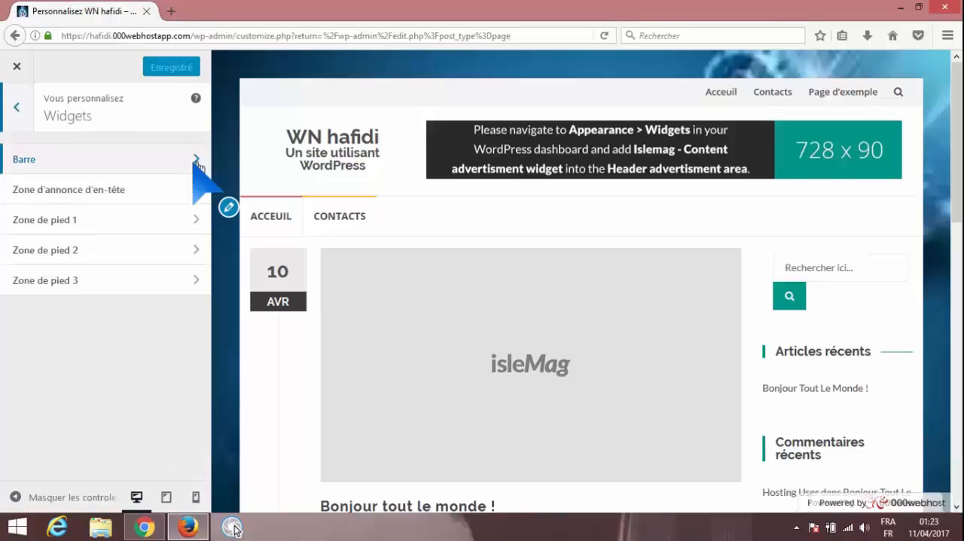
click(197, 160)
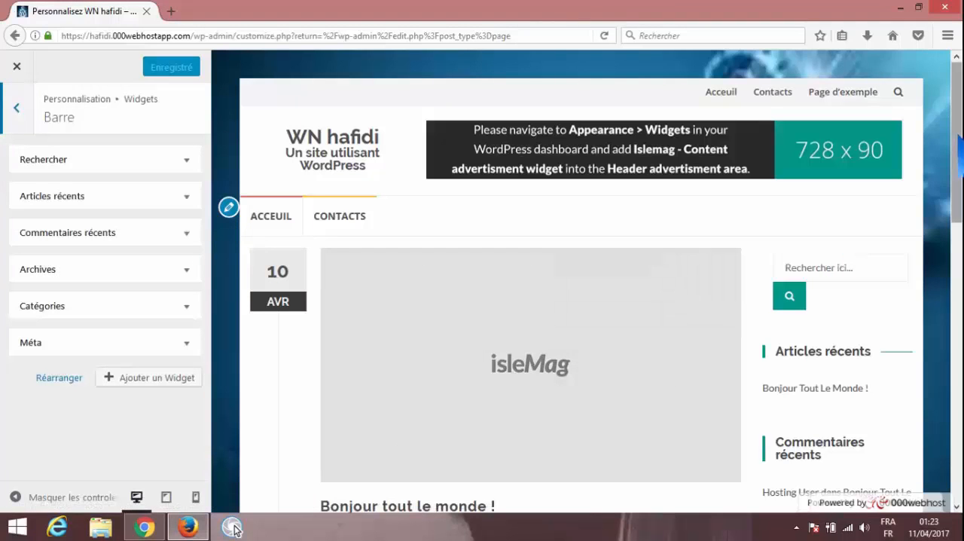
drag(958, 136, 956, 158)
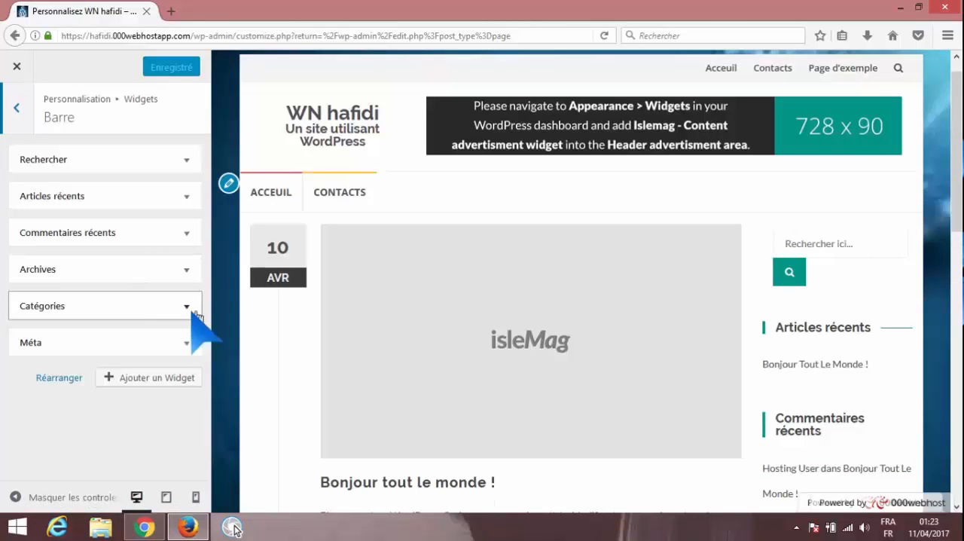
click(187, 270)
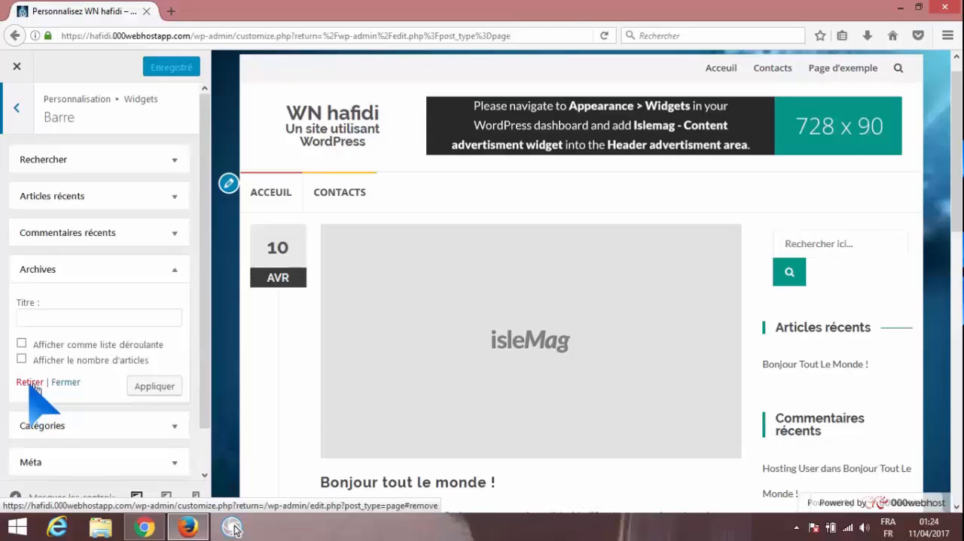
click(30, 382)
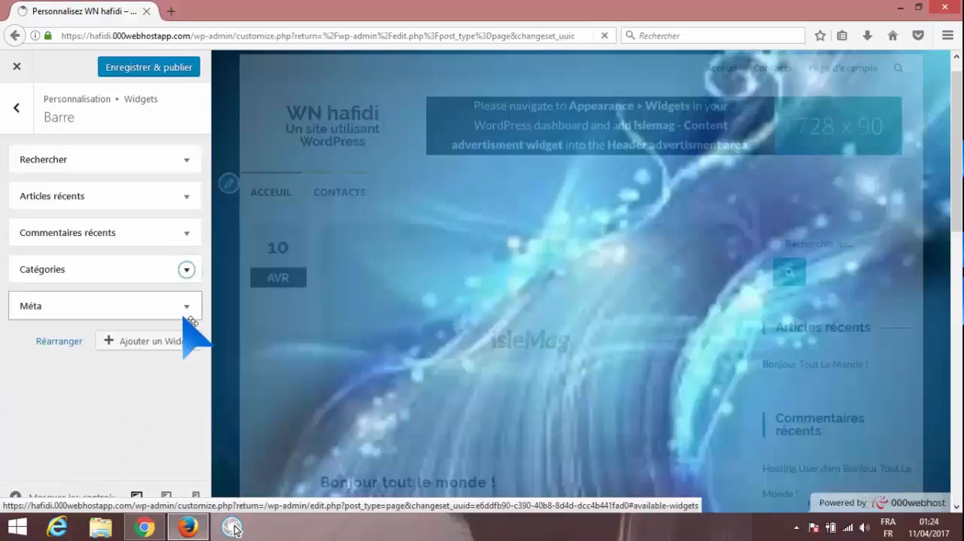
click(181, 68)
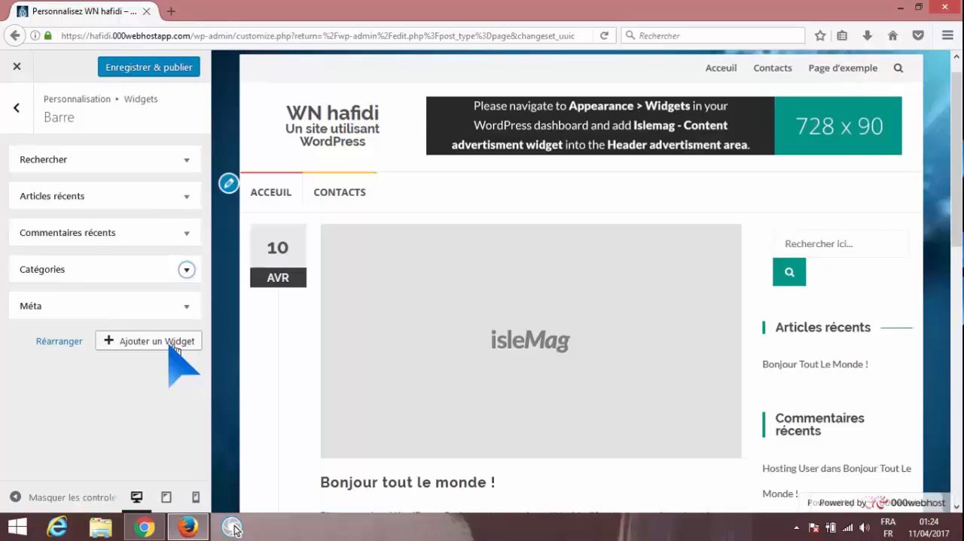
Add a Calendrier widget titled "calendreir" to the Barre widget area and apply it
click(173, 342)
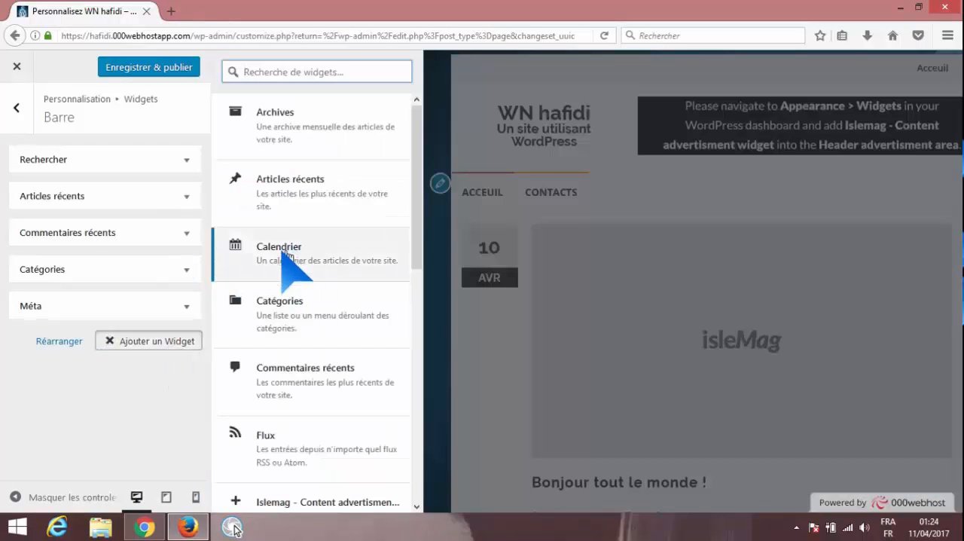
click(294, 256)
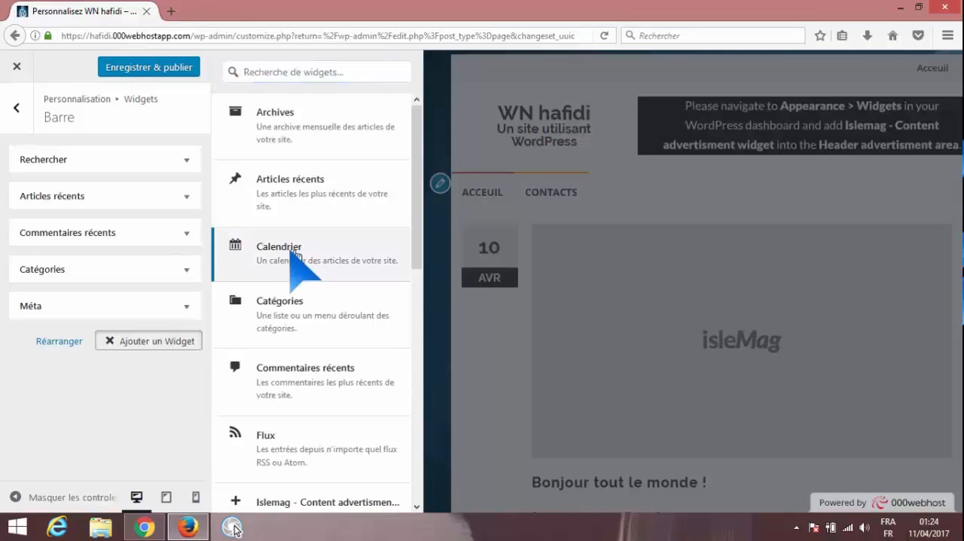
click(294, 256)
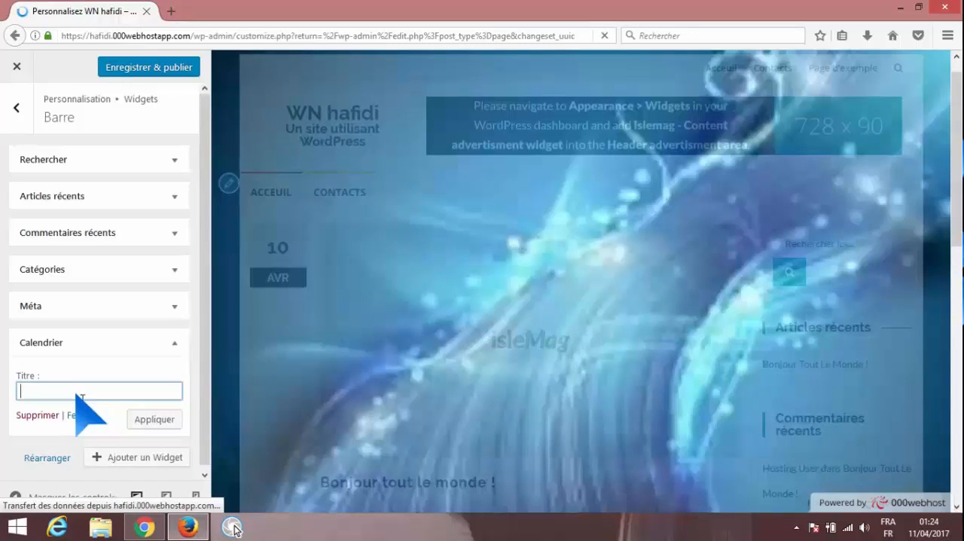
text(calendre)
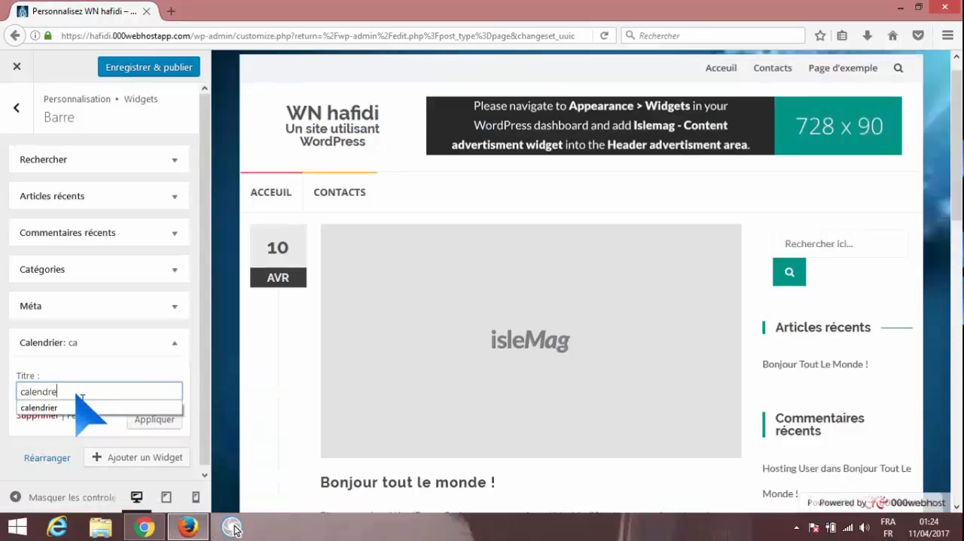
text(ir)
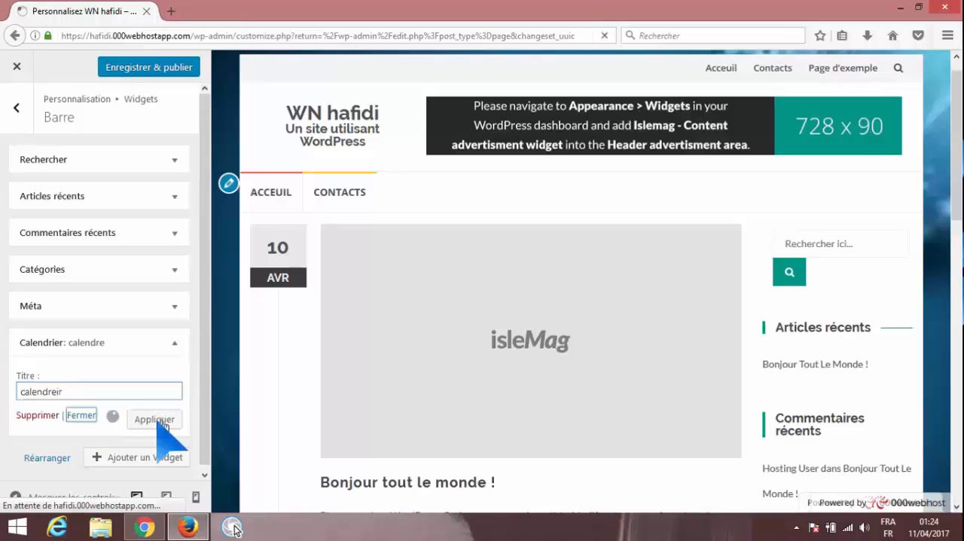
click(162, 422)
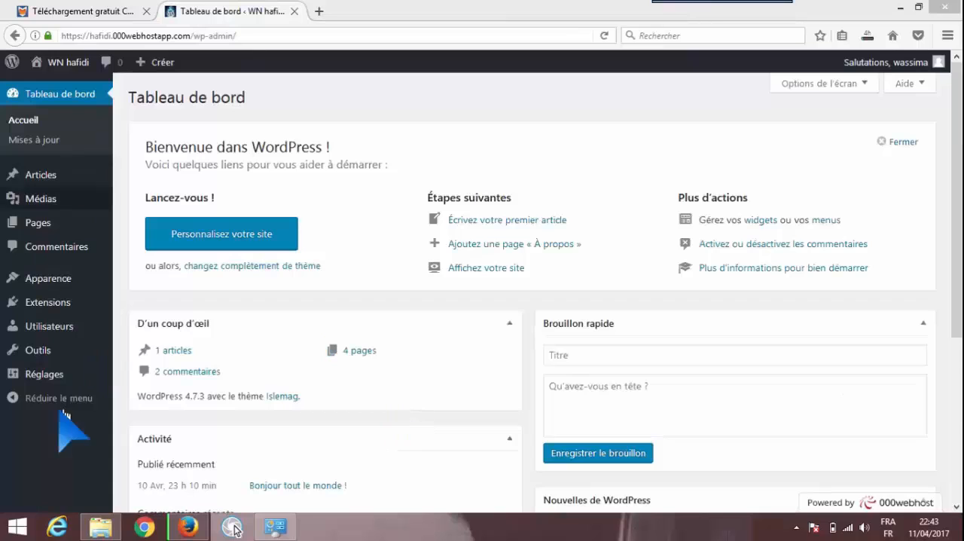
Create a new page titled "A propos" and publish it
mouse_move(110, 325)
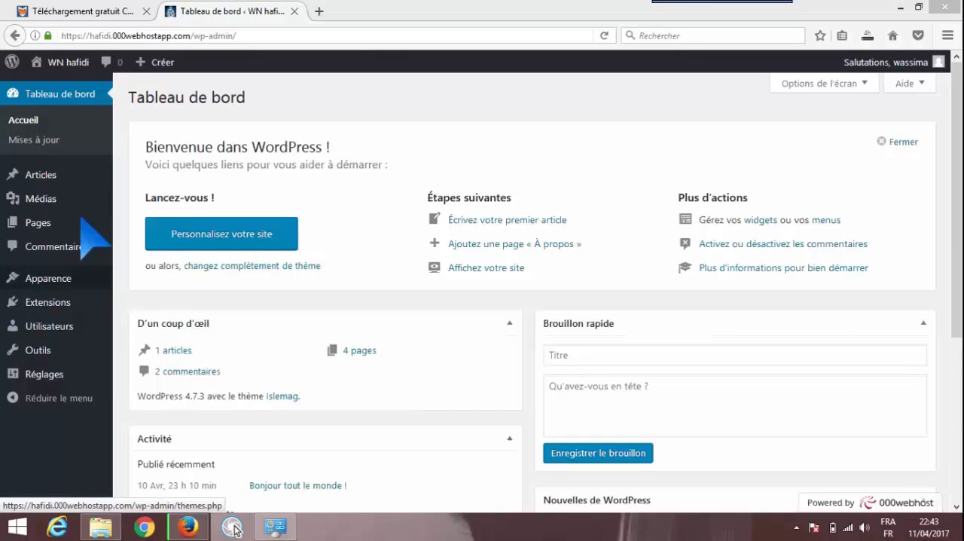
mouse_move(48, 278)
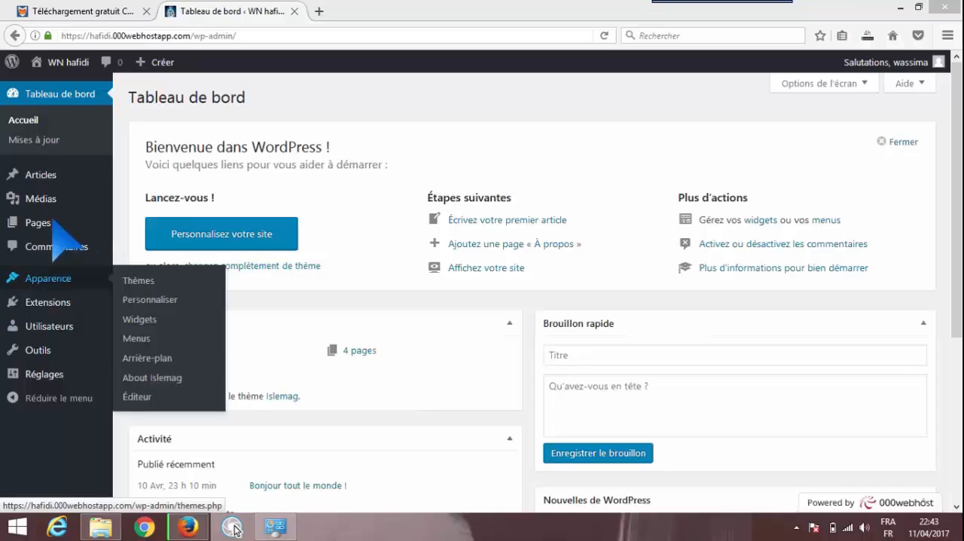
mouse_move(61, 222)
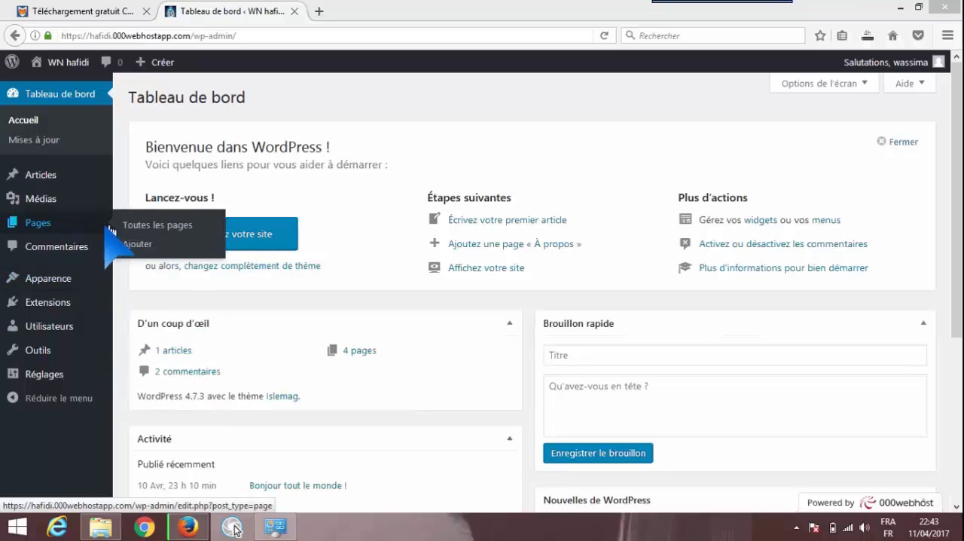
click(156, 226)
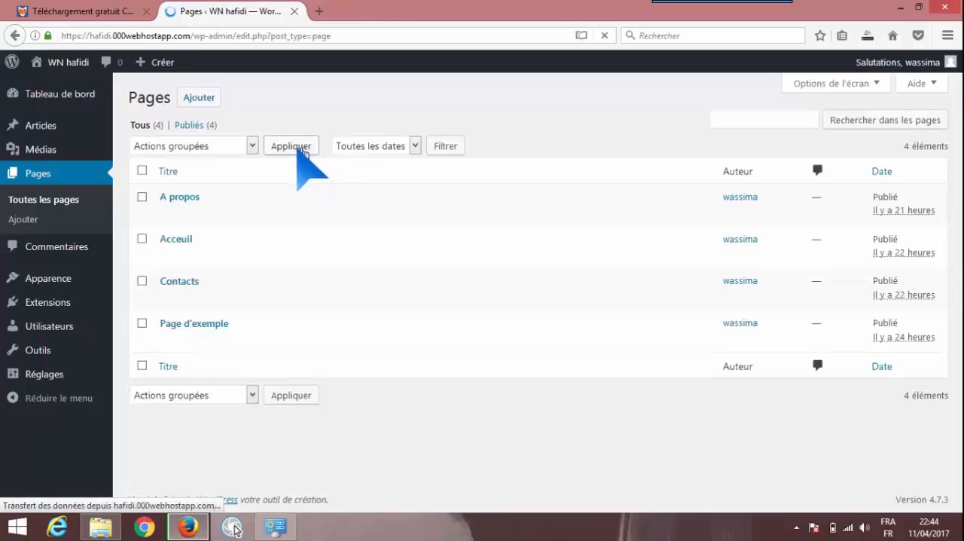
click(300, 150)
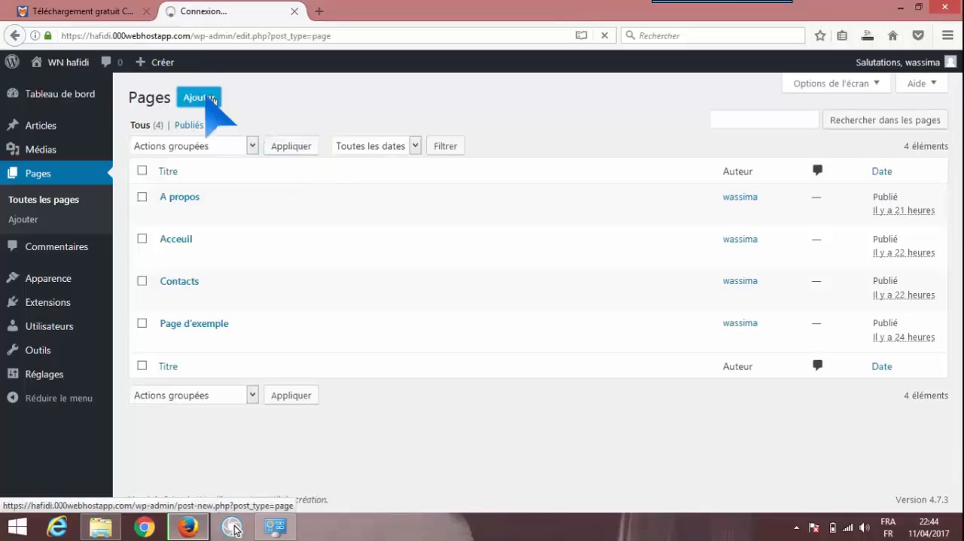
click(213, 100)
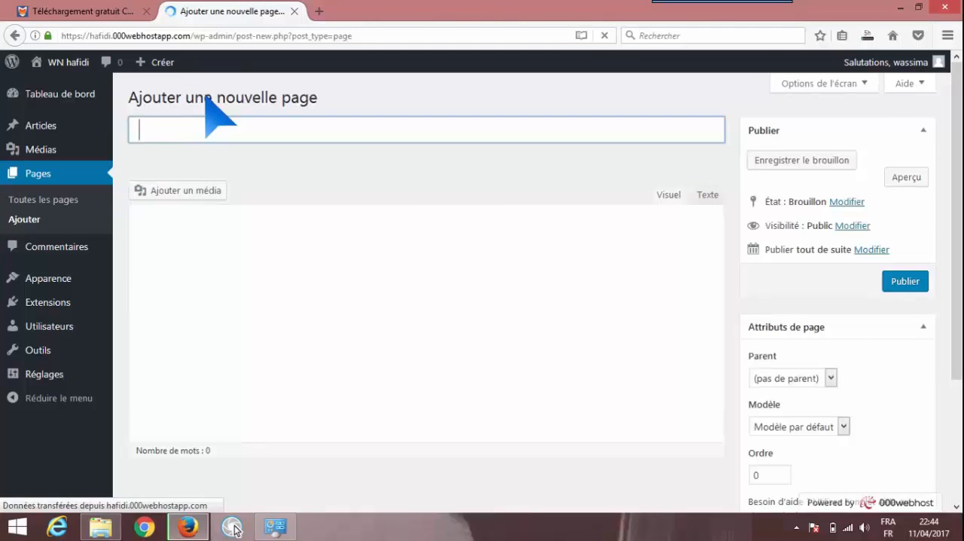
text(A)
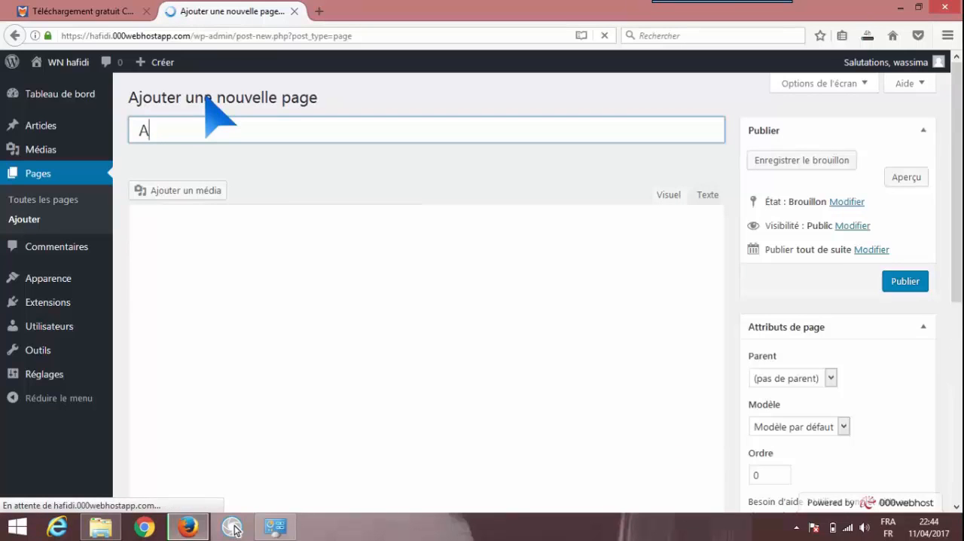
text( propos)
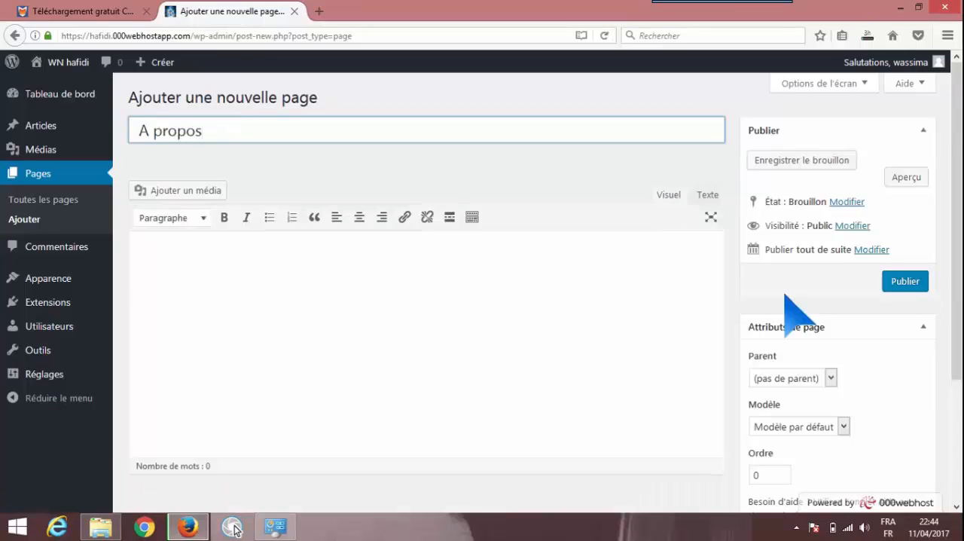
click(905, 282)
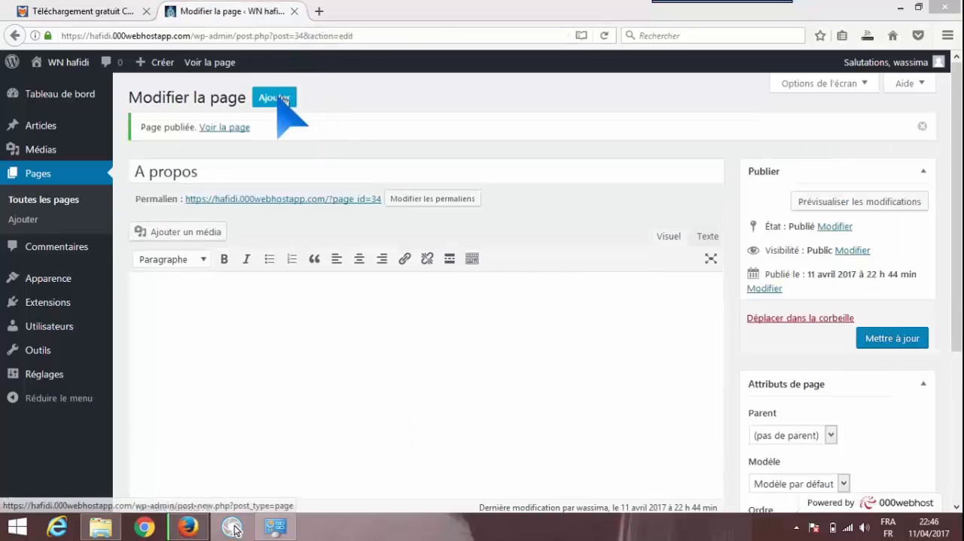
Create and publish another page titled "contact", and visit the site from the pages list
click(280, 98)
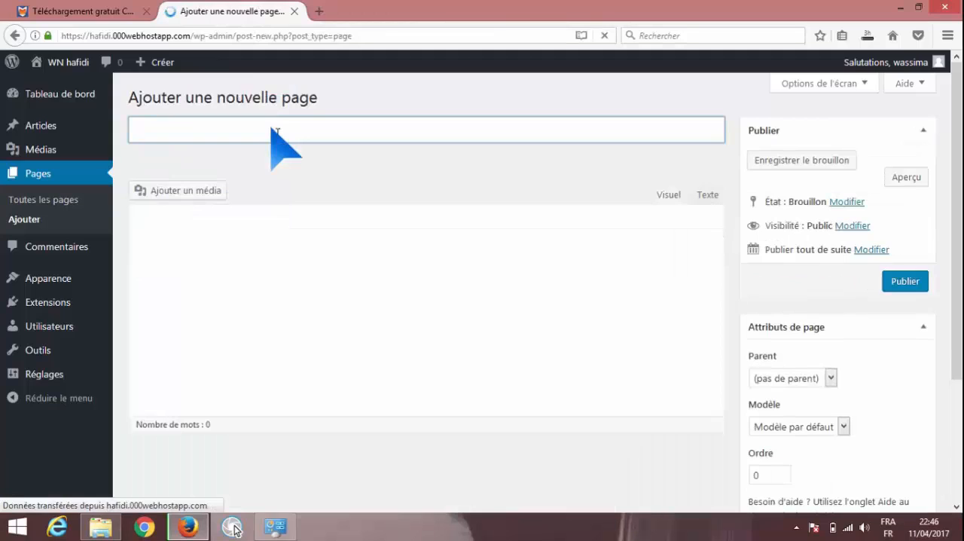
text(contac)
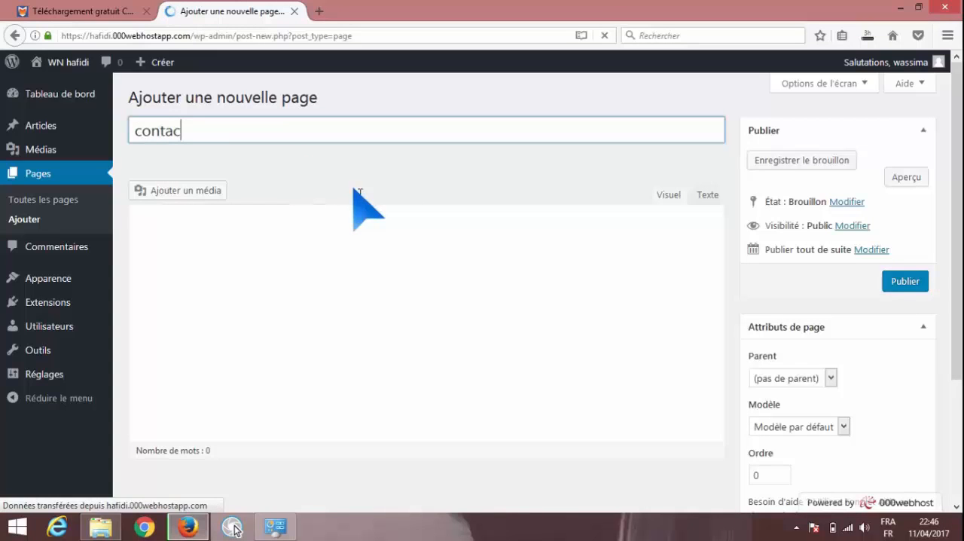
text(t)
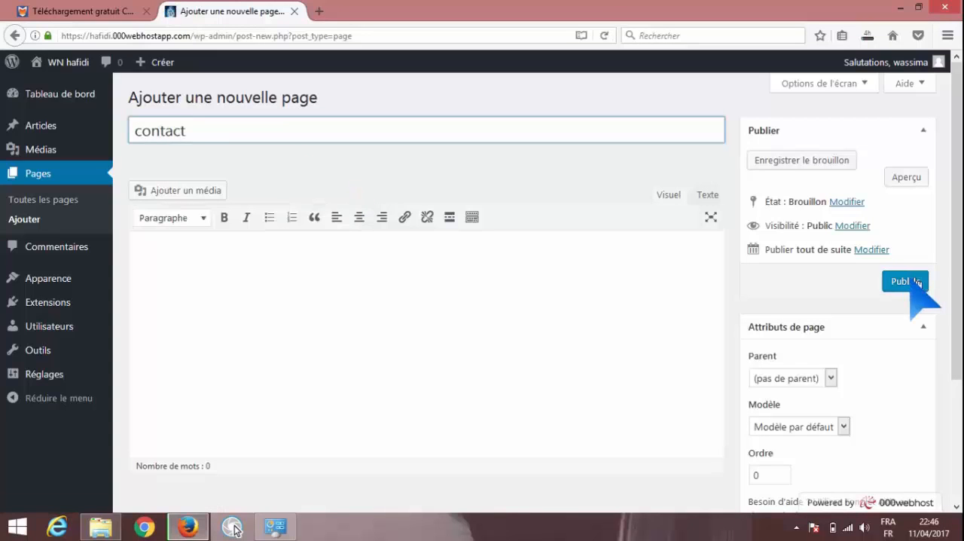
click(911, 282)
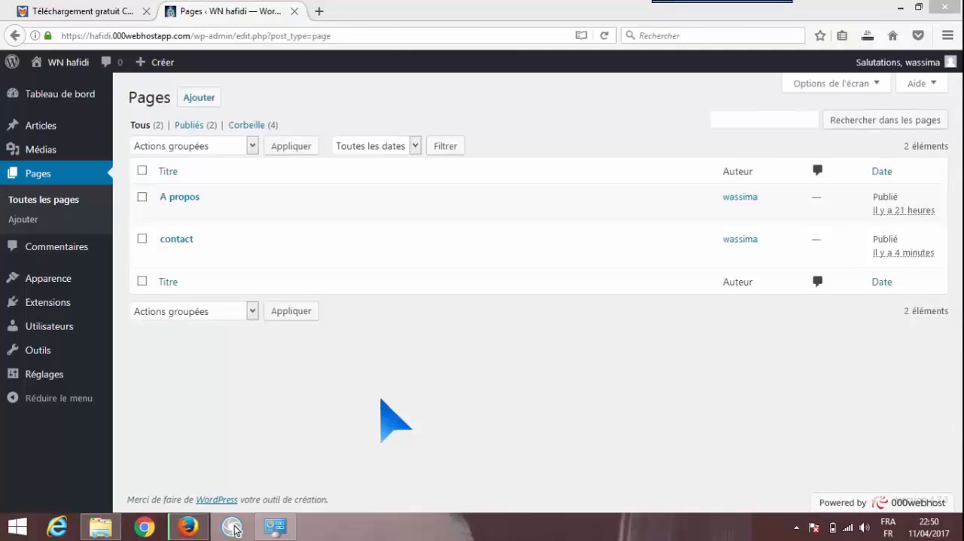
click(75, 62)
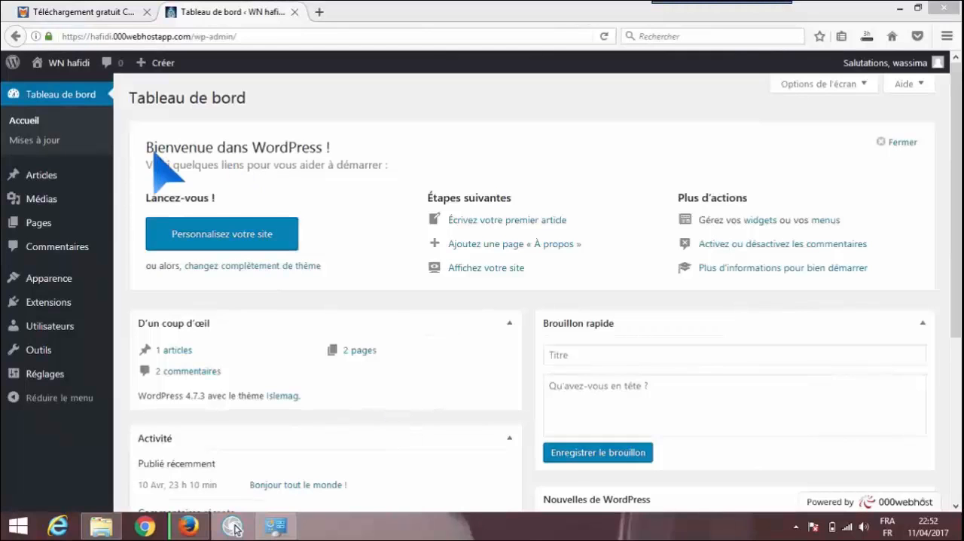
Start a new article and title it "Bonjour"
mouse_move(82, 174)
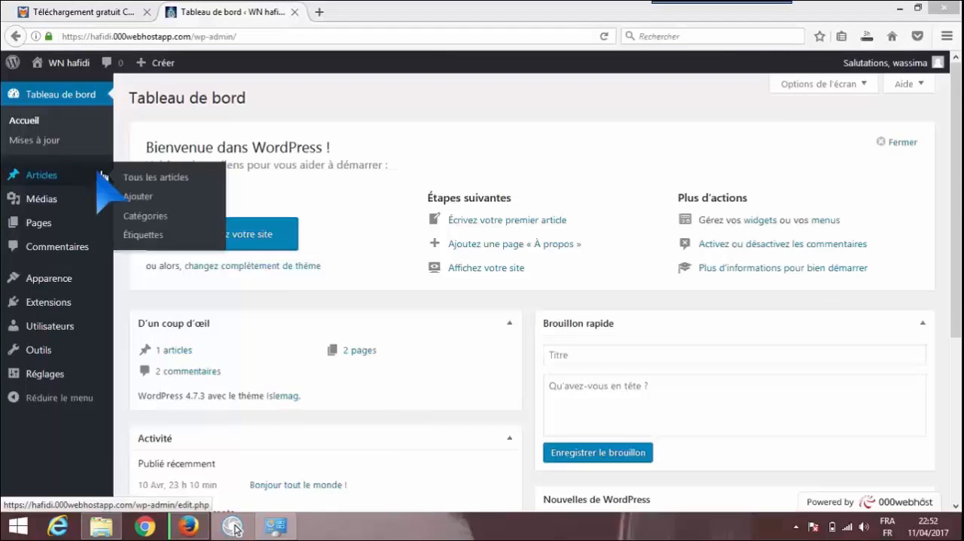
click(143, 201)
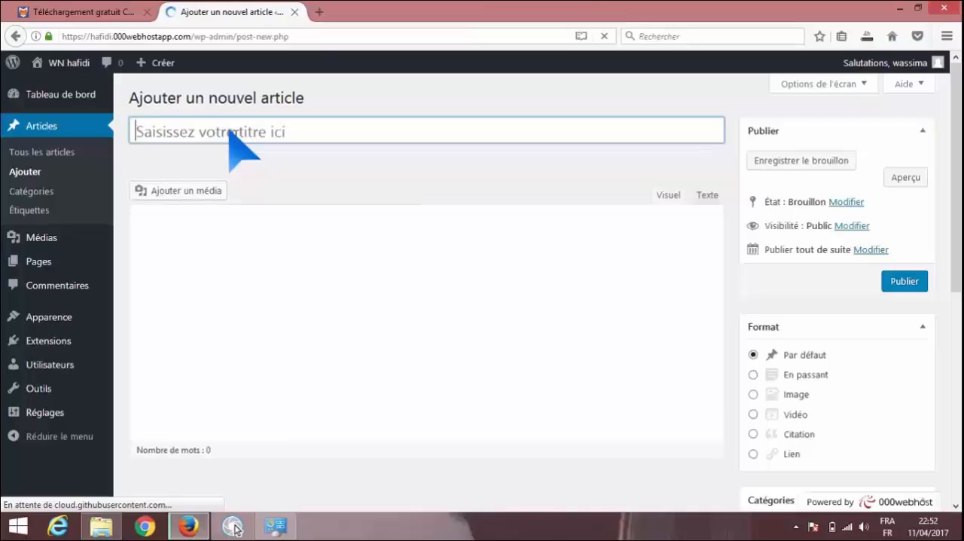
text(bo)
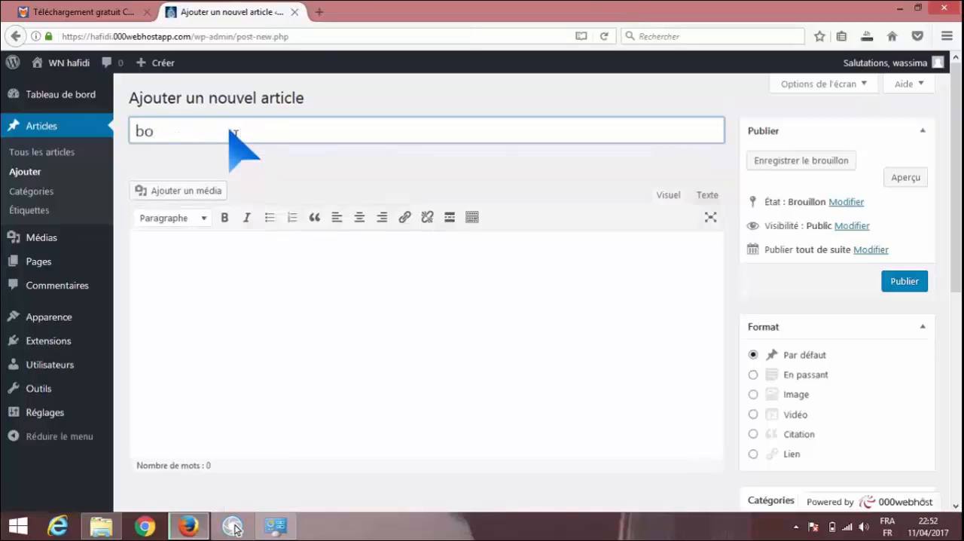
key(BackSpace)
key(BackSpace)
text(Bonjour)
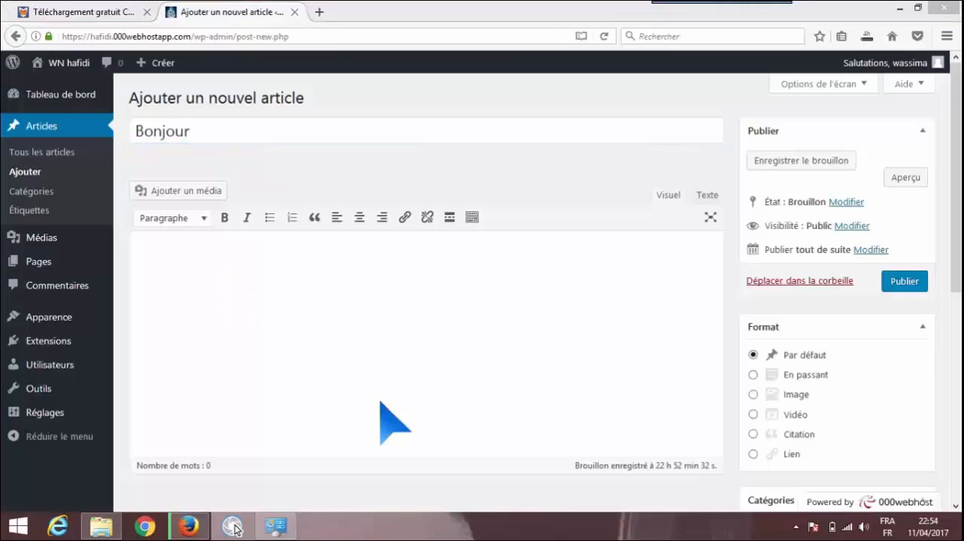
Write "Bonjour tout le monde" as the article's body and publish the article
click(153, 255)
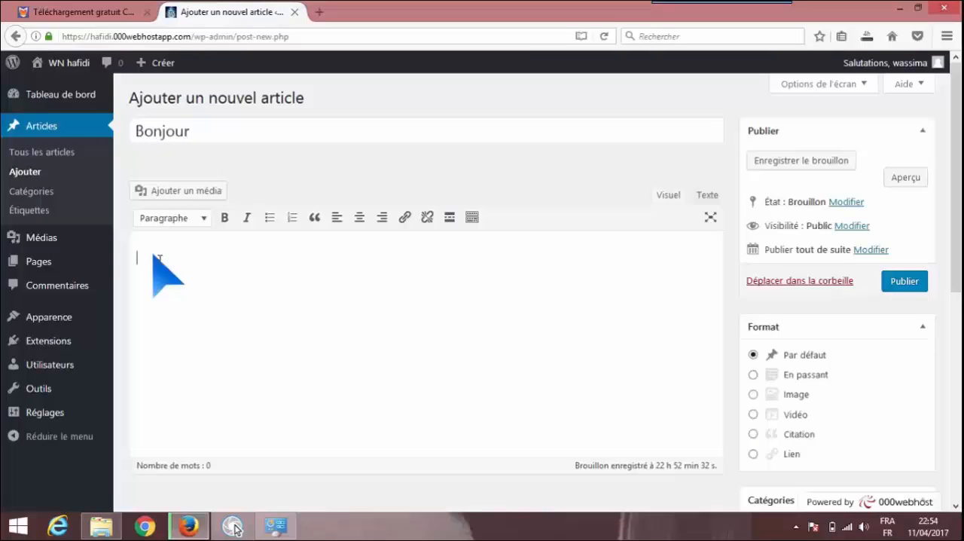
text(Bonjour tout le monde)
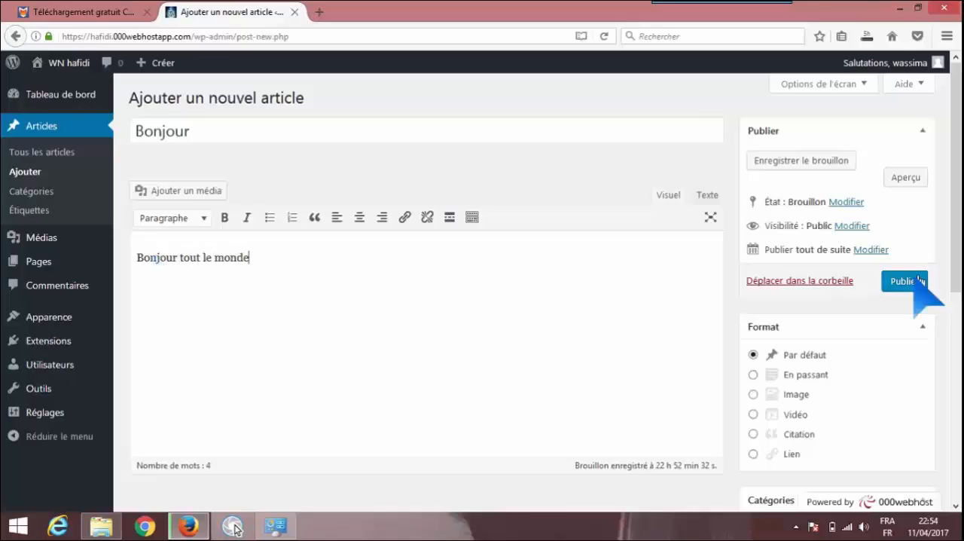
click(918, 281)
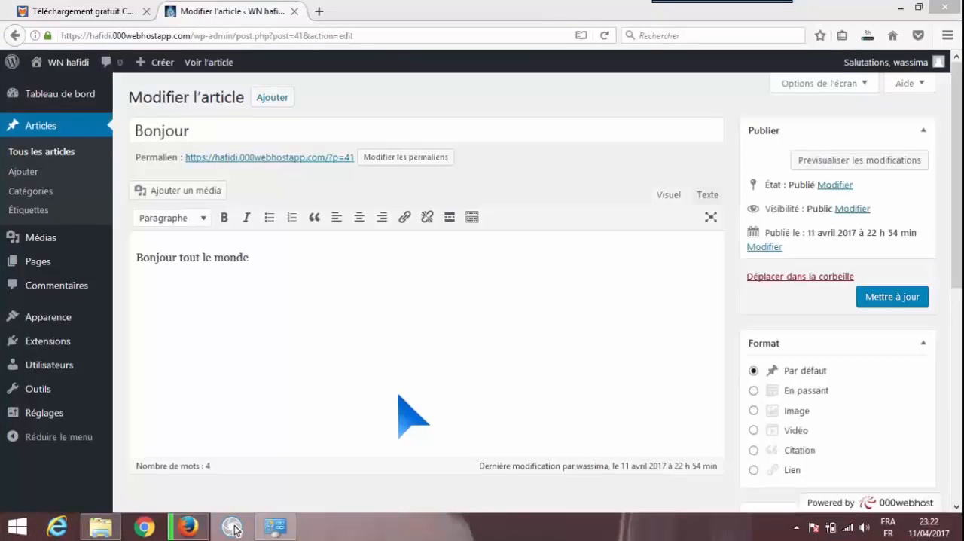
Set images-1.jpeg from the media library as the Bonjour article's featured image and look over the site's home page
scroll(836, 204, down, 3)
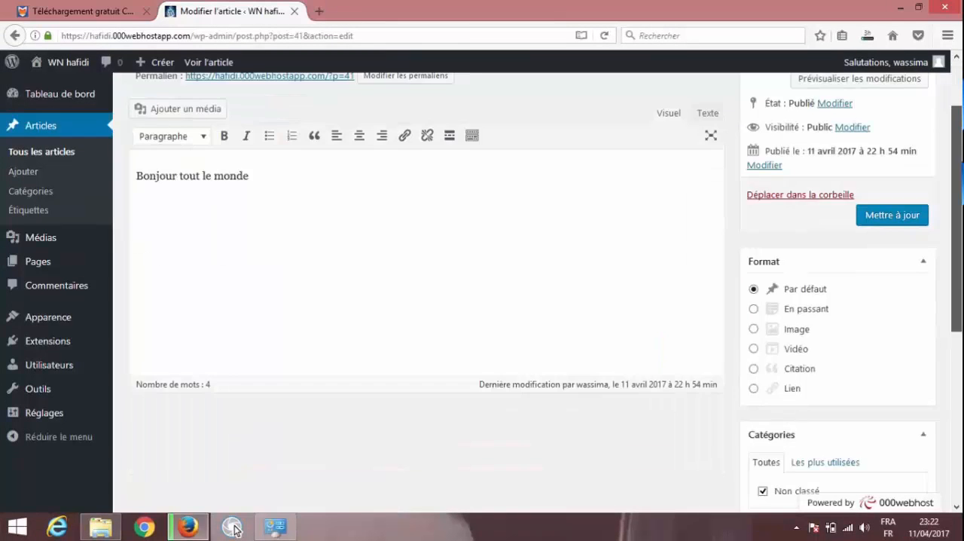
scroll(797, 443, down, 3)
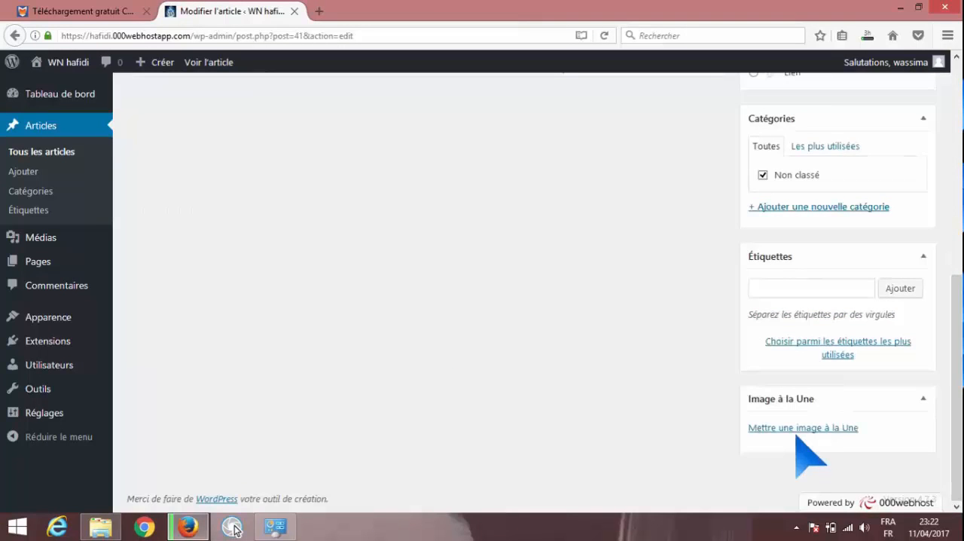
click(801, 436)
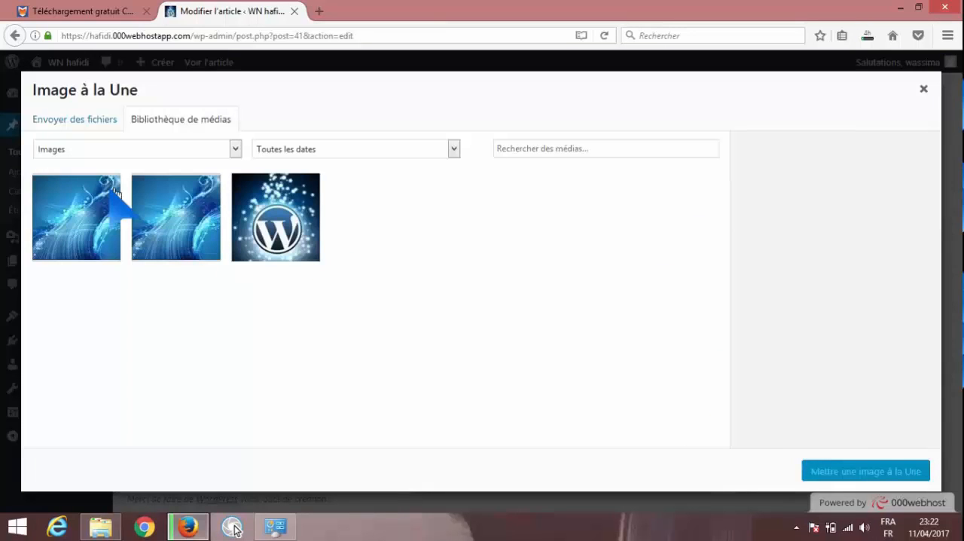
click(115, 194)
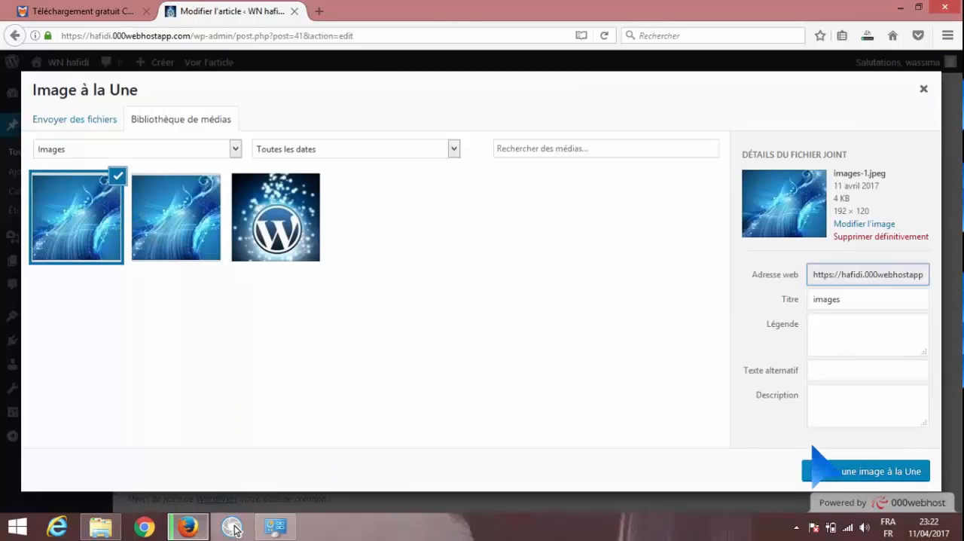
click(836, 473)
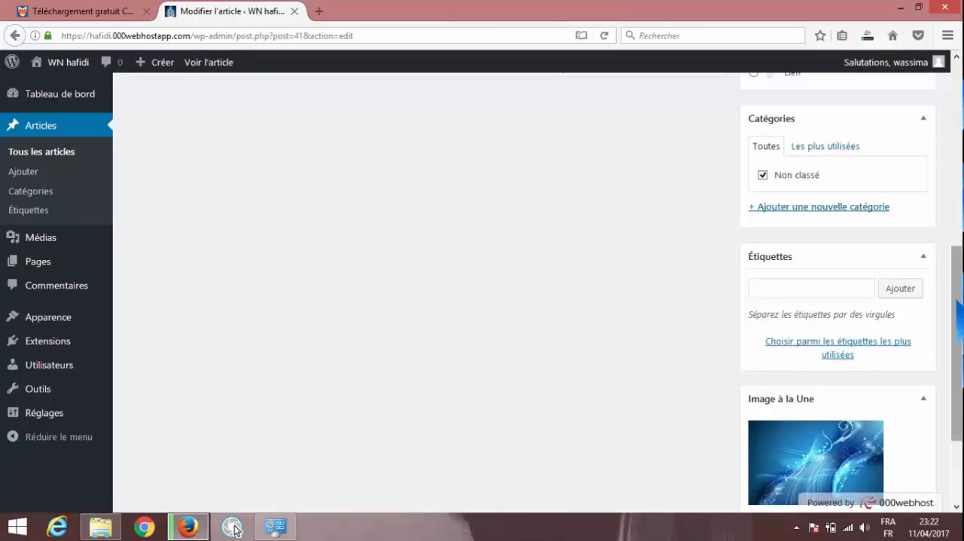
drag(957, 342, 956, 159)
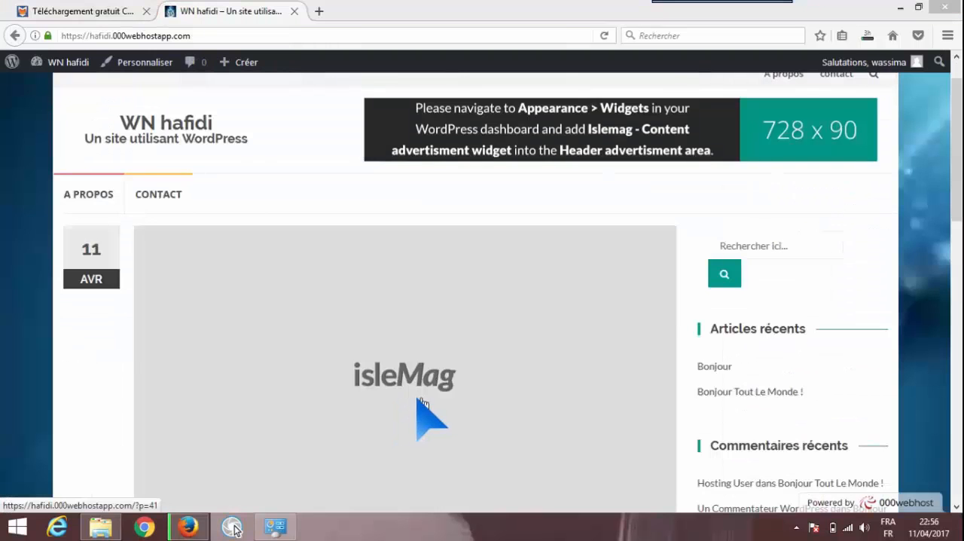
drag(958, 113, 958, 203)
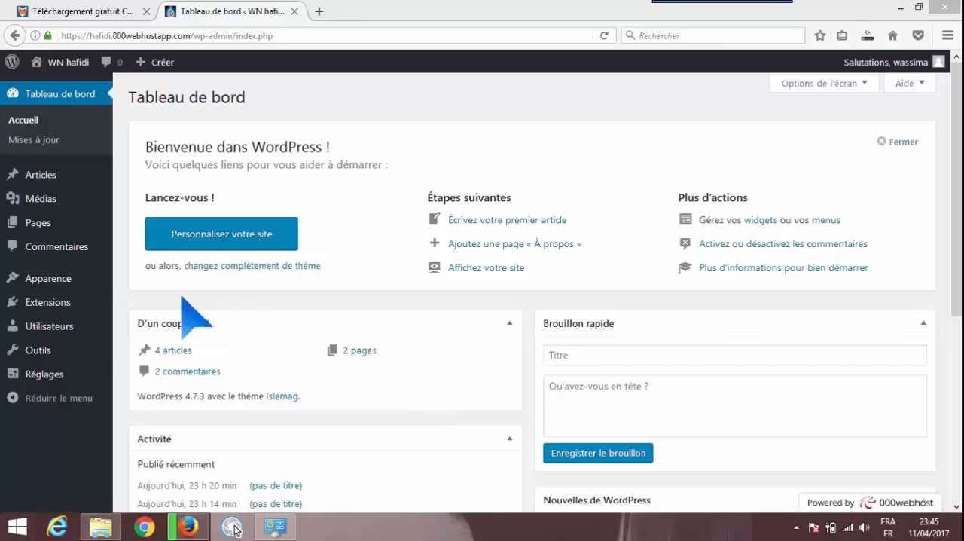
Find the Contact Form 7 extension by searching new extensions for "contact form 7", and install and activate it
mouse_move(89, 305)
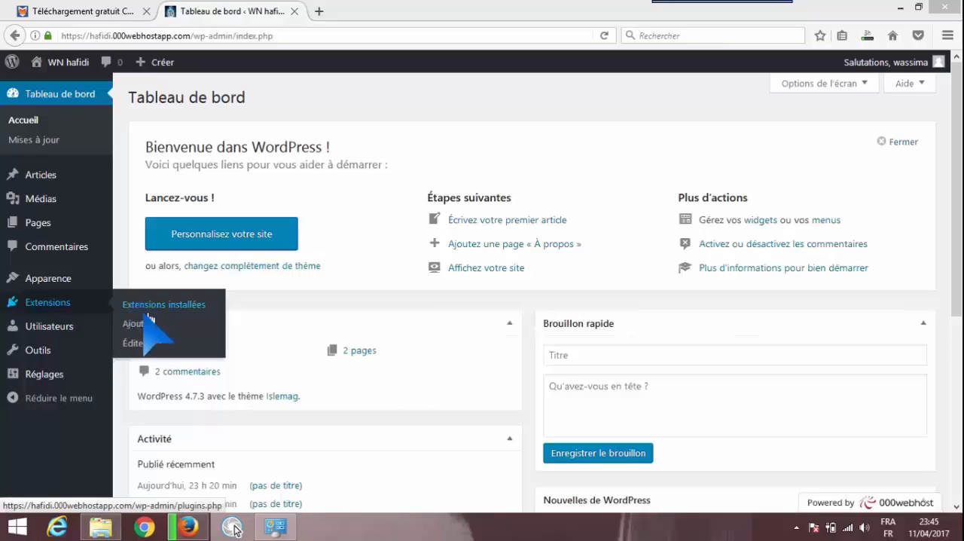
click(143, 323)
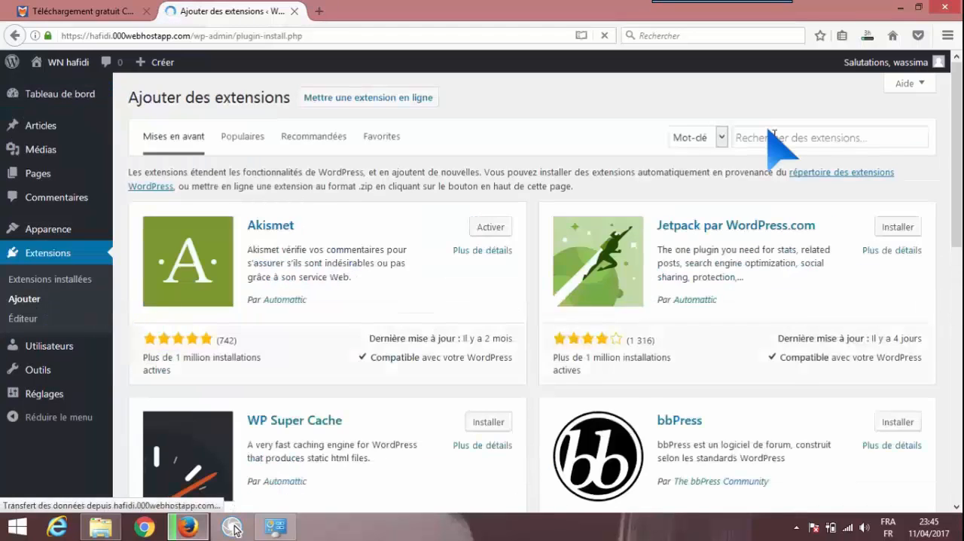
click(770, 138)
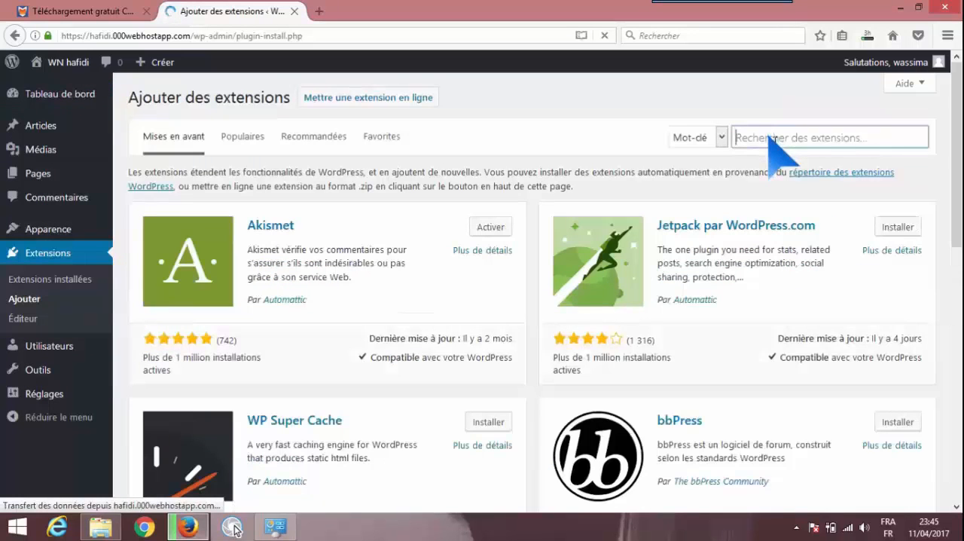
text(cont)
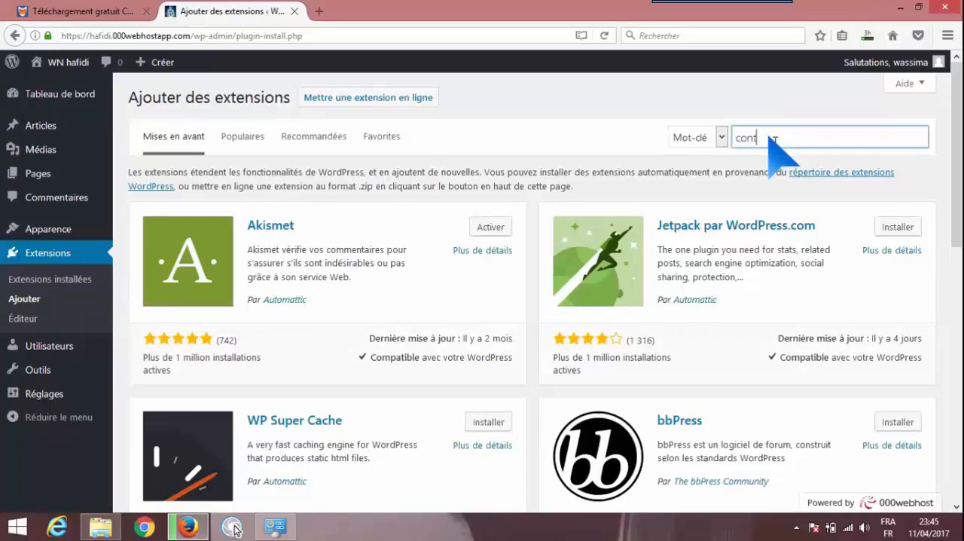
text(act form)
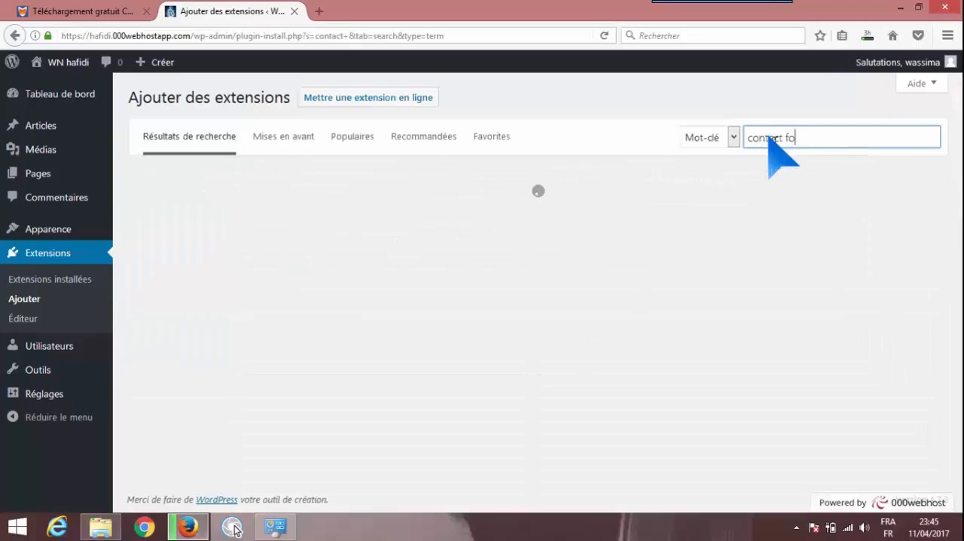
text( 7)
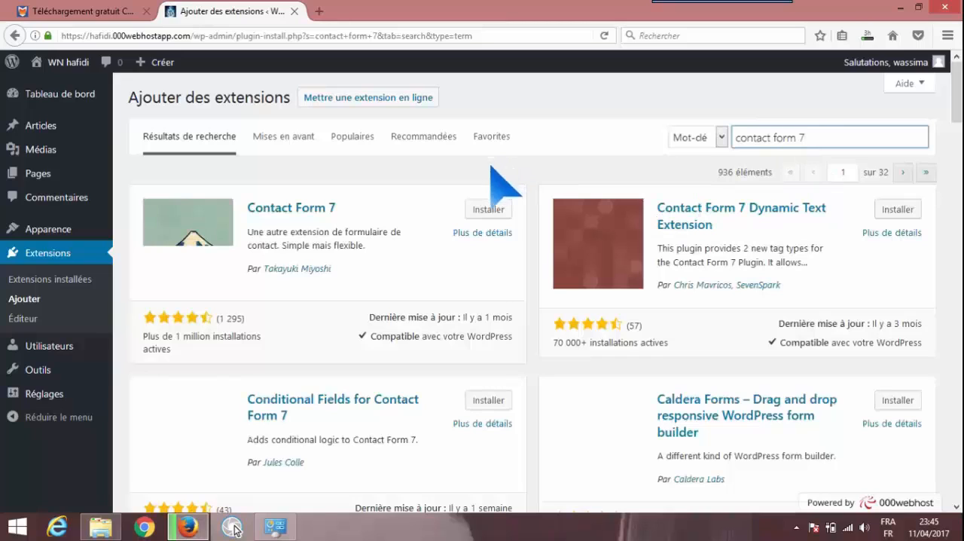
click(490, 211)
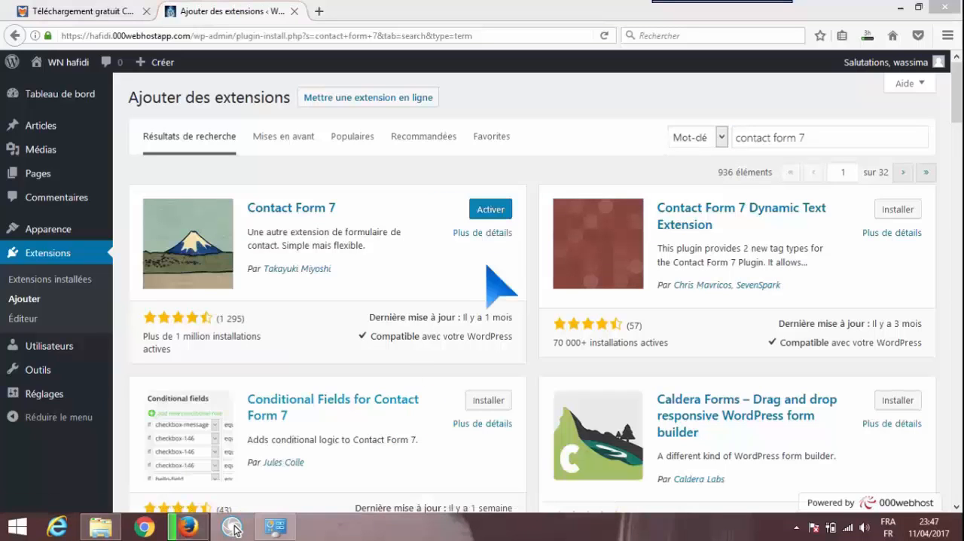
click(498, 214)
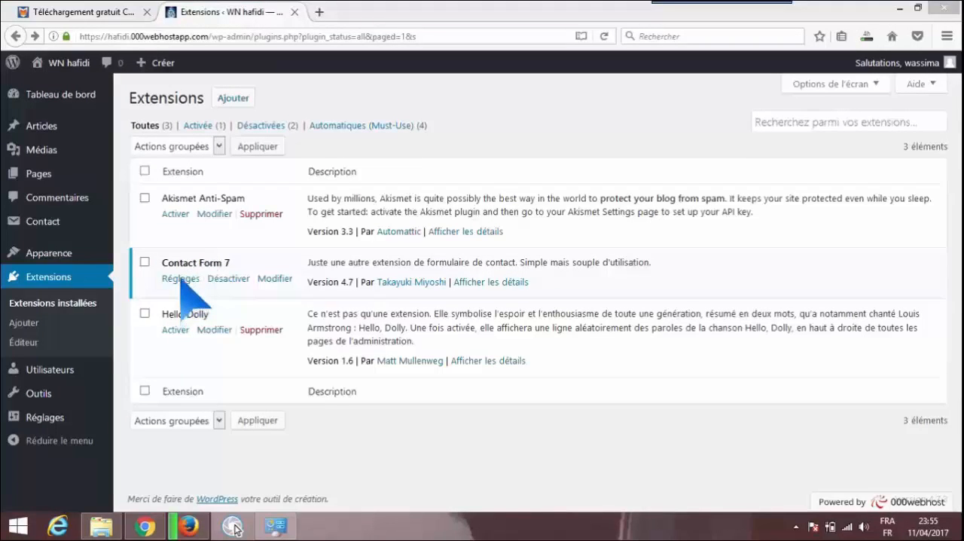
Copy the shortcode [contact-form-7 id="57" title="Formulaire de contact 1"] from the extension's settings into the contact page and update the page
click(181, 279)
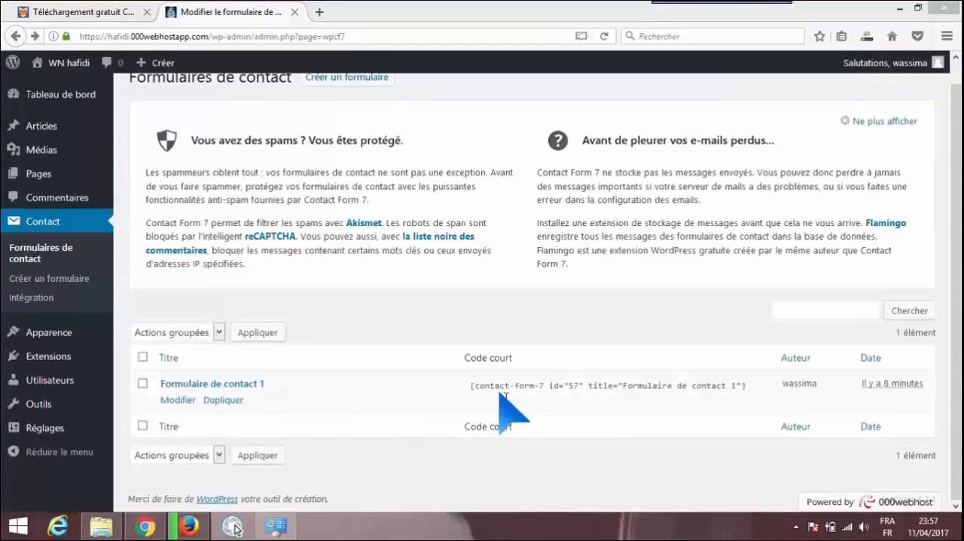
click(525, 396)
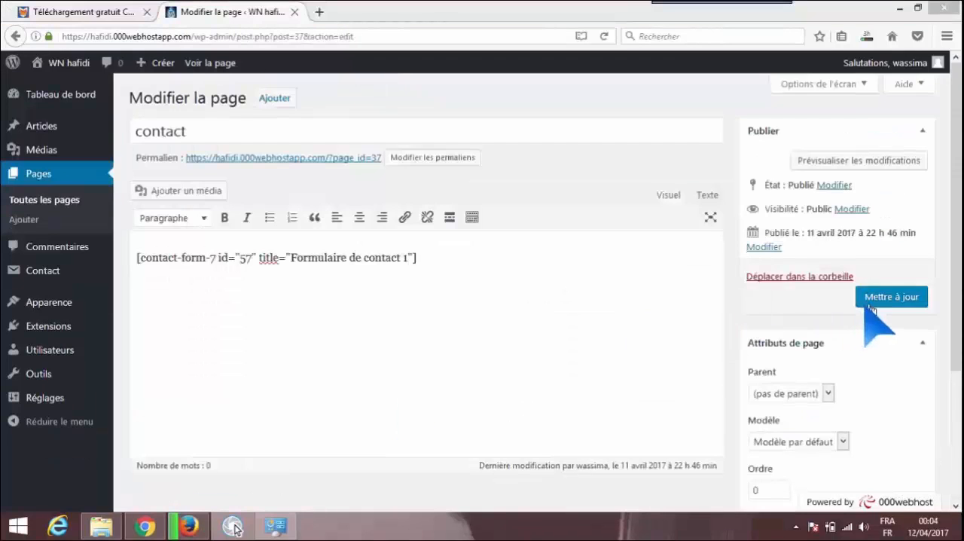
click(870, 304)
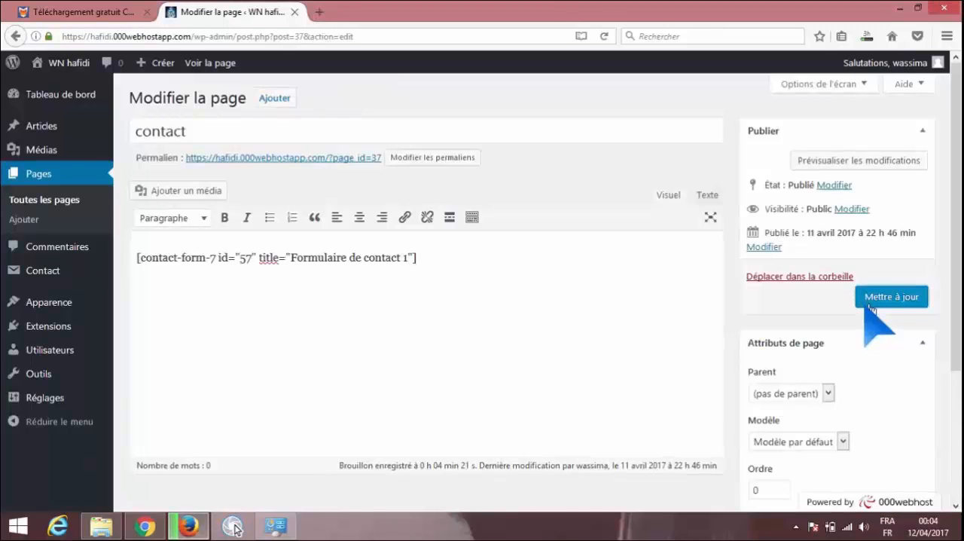
click(891, 301)
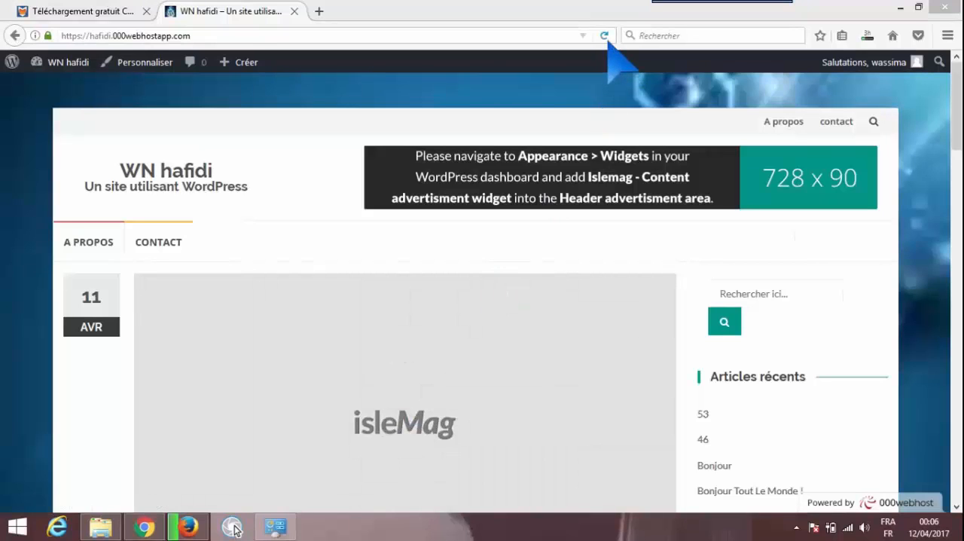
Reload the site and look over its contact page and home page
click(606, 37)
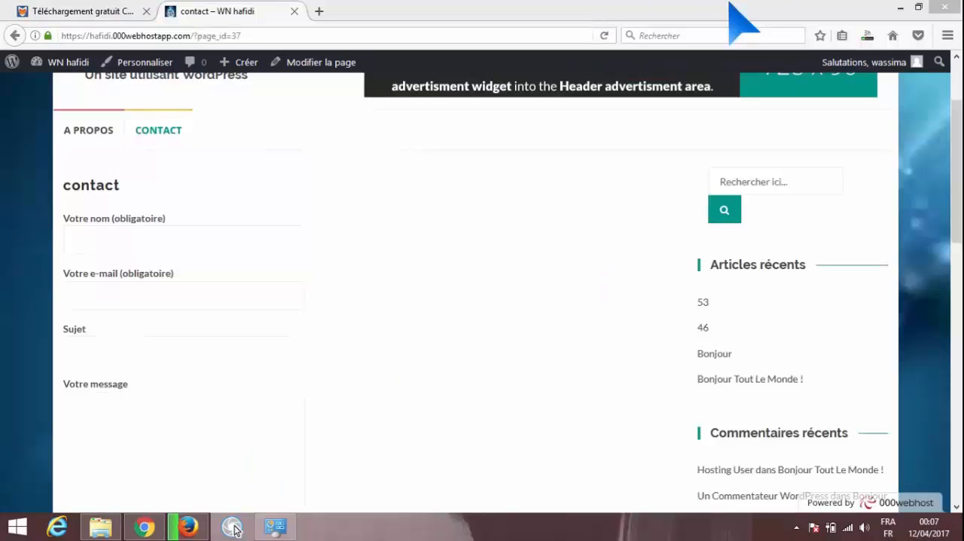
mouse_move(731, 8)
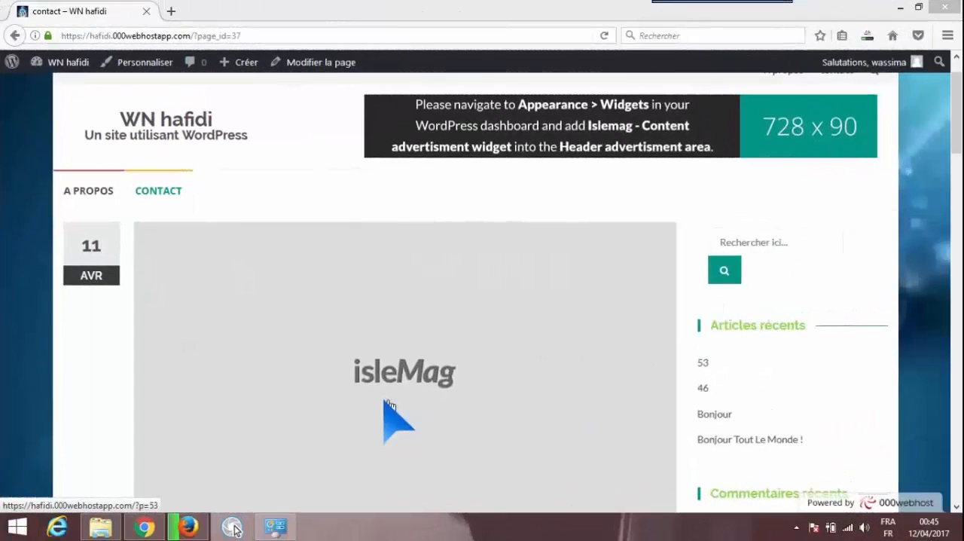
drag(958, 117, 958, 106)
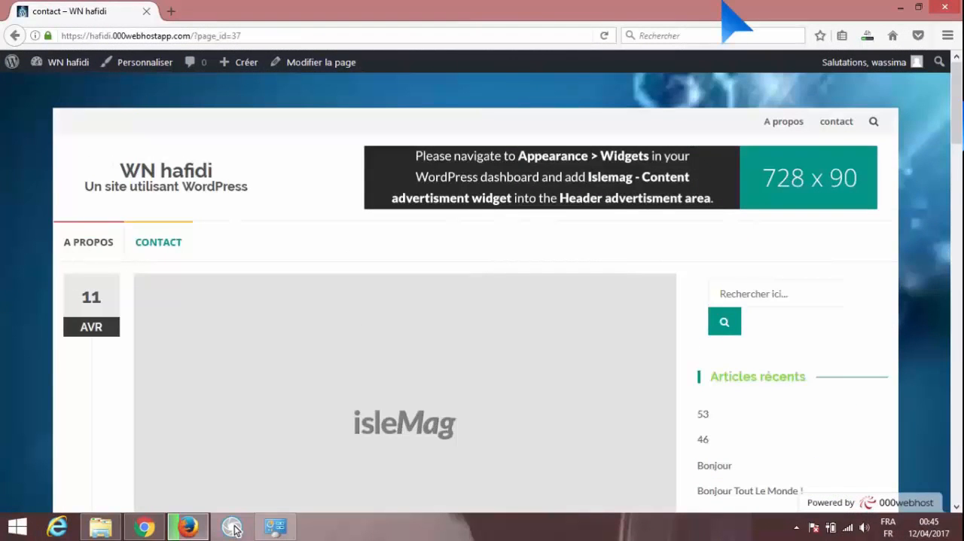